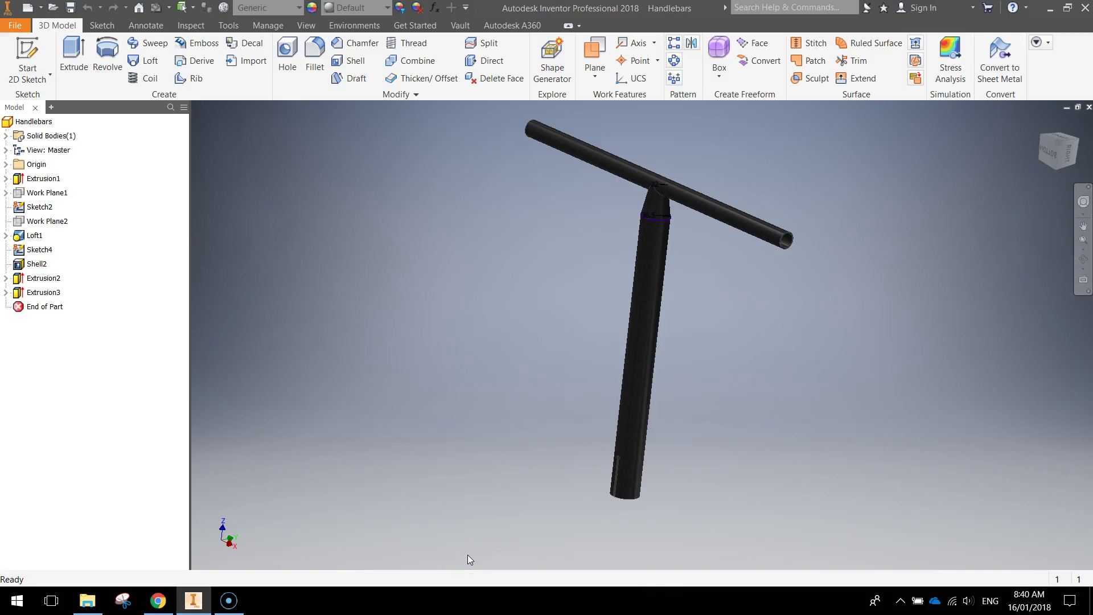
Step: Create a new part from the Standard (mm).ipt template
middle_click_drag(468, 555, 916, 370, "shift")
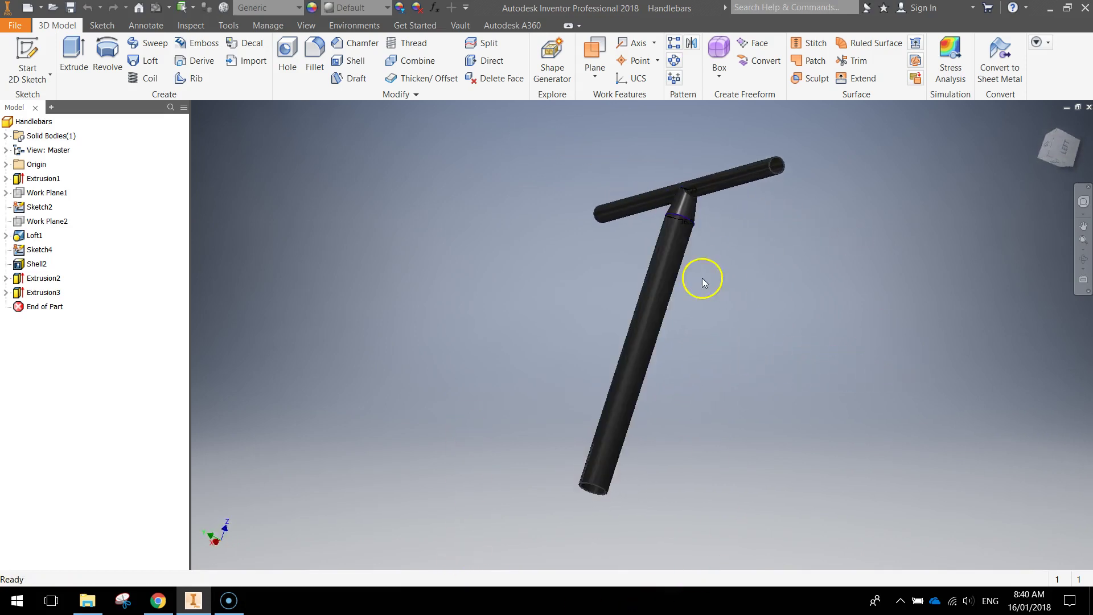
middle_click_drag(720, 323, 744, 329, "shift")
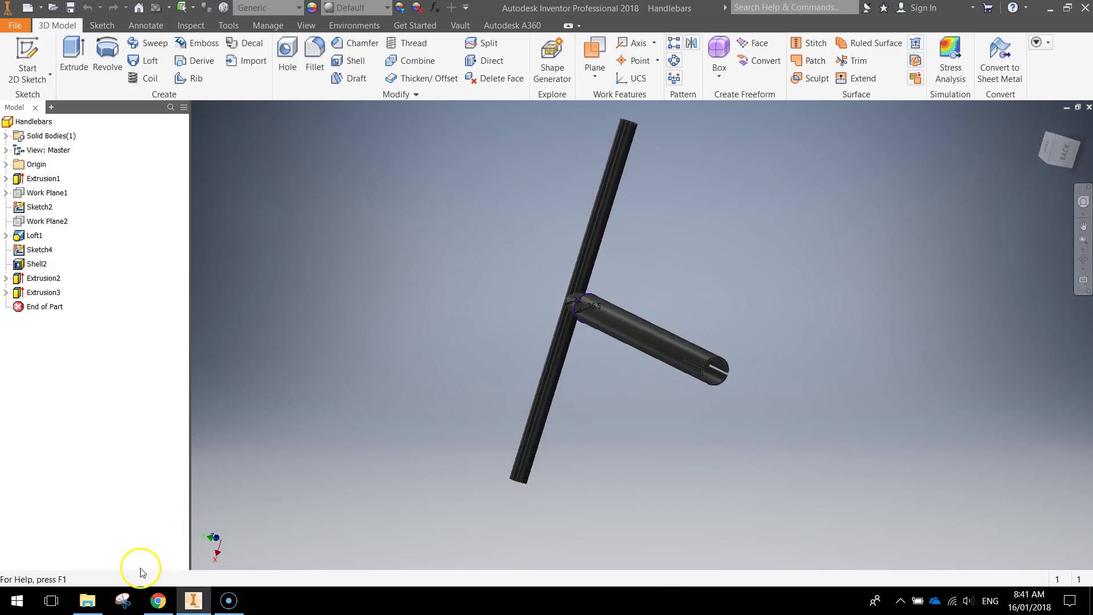
left_click(13, 27)
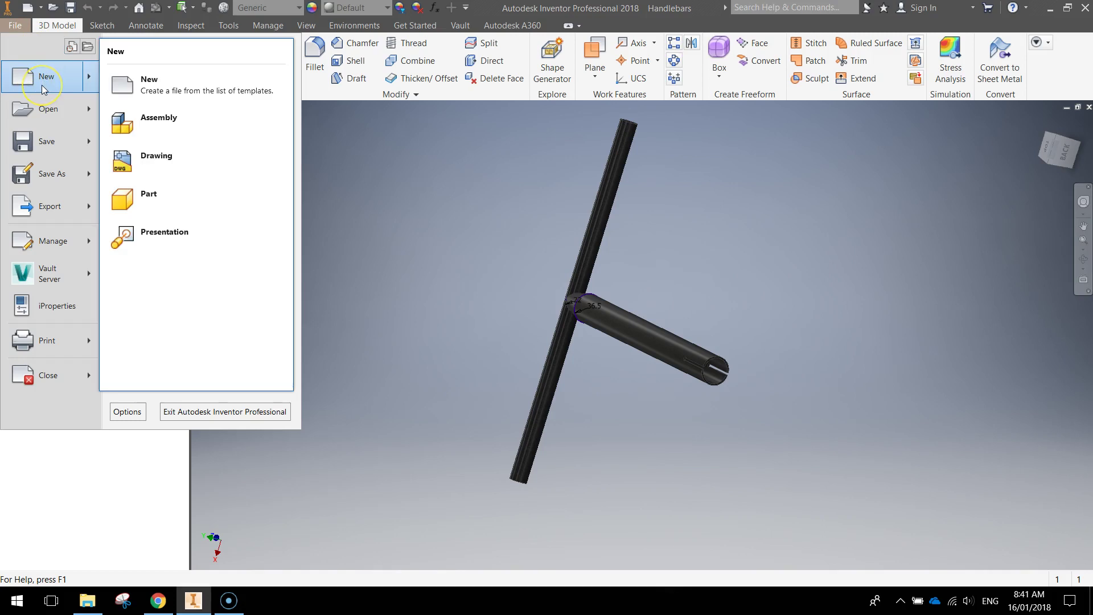
left_click(44, 89)
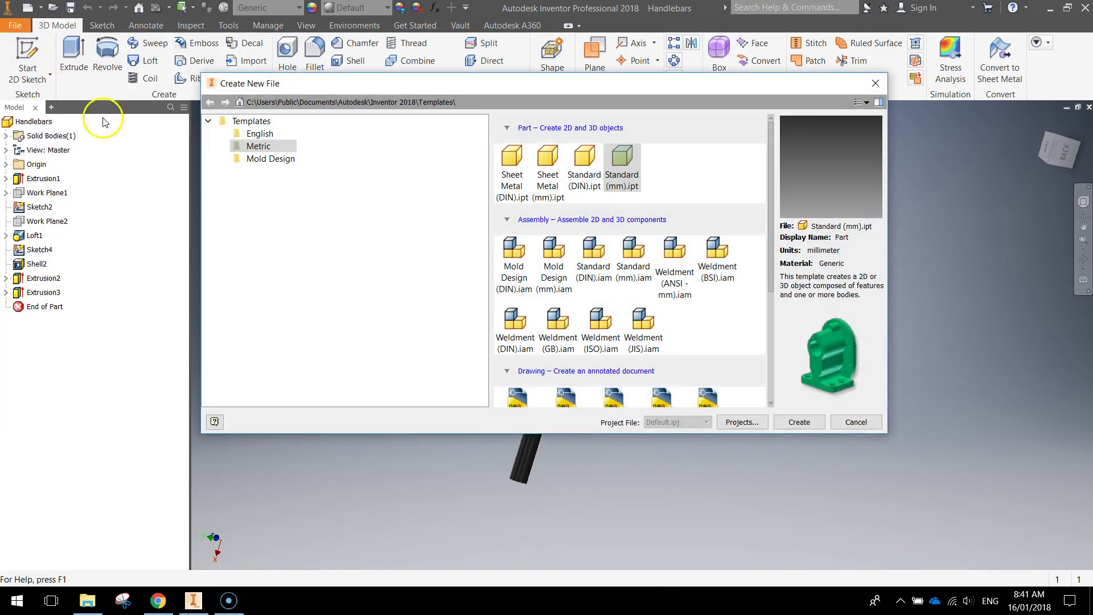
double_click(621, 162)
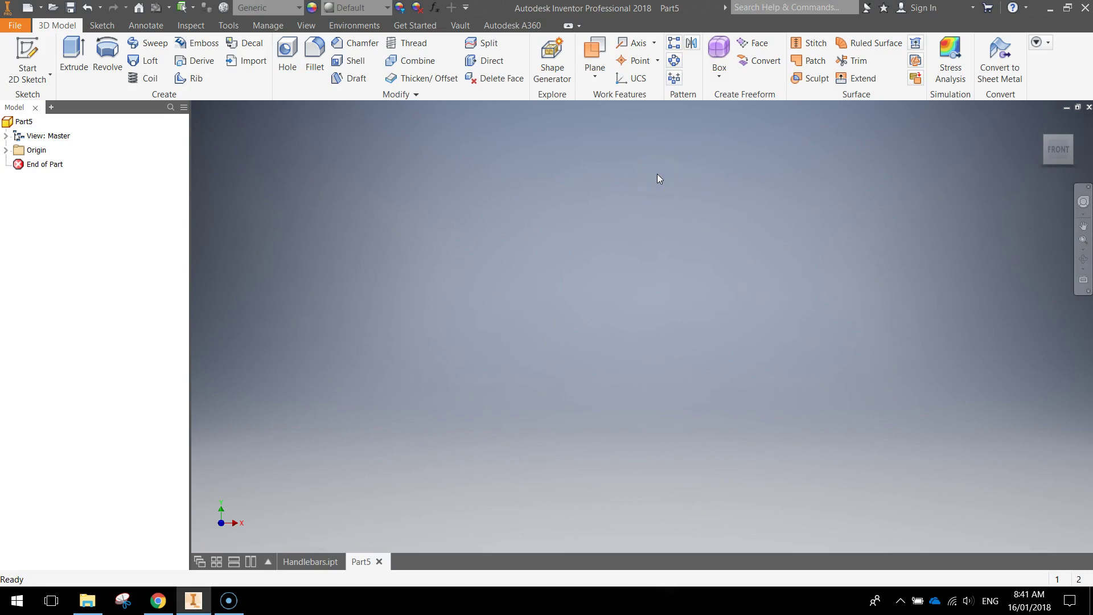
Step: On the XY Plane, sketch a 36.5 mm diameter circle at the origin and finish the sketch
left_click(34, 49)
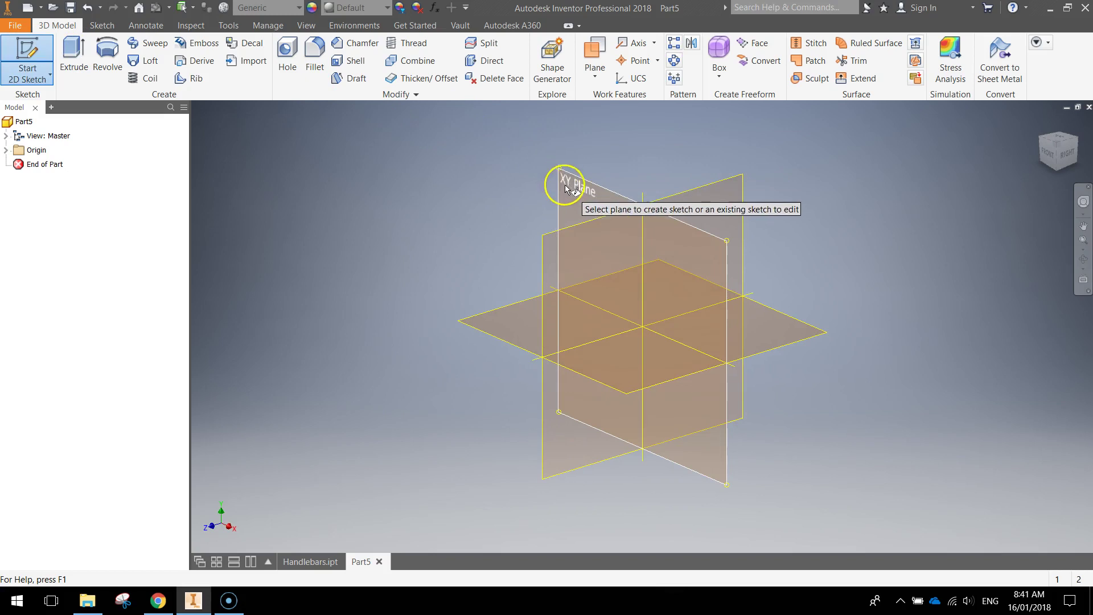
left_click(577, 193)
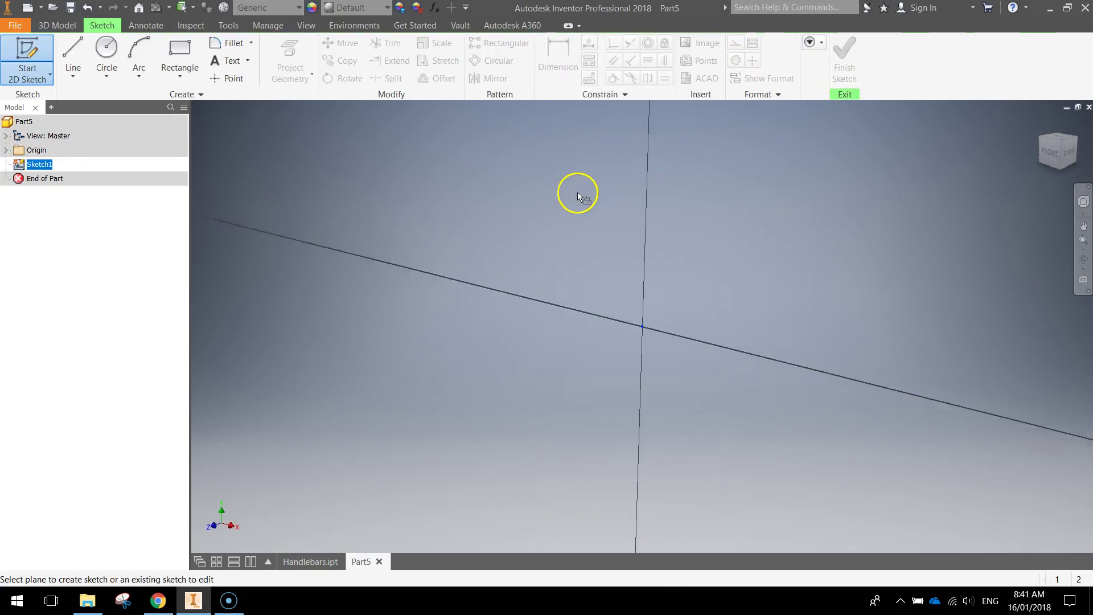
left_click(107, 46)
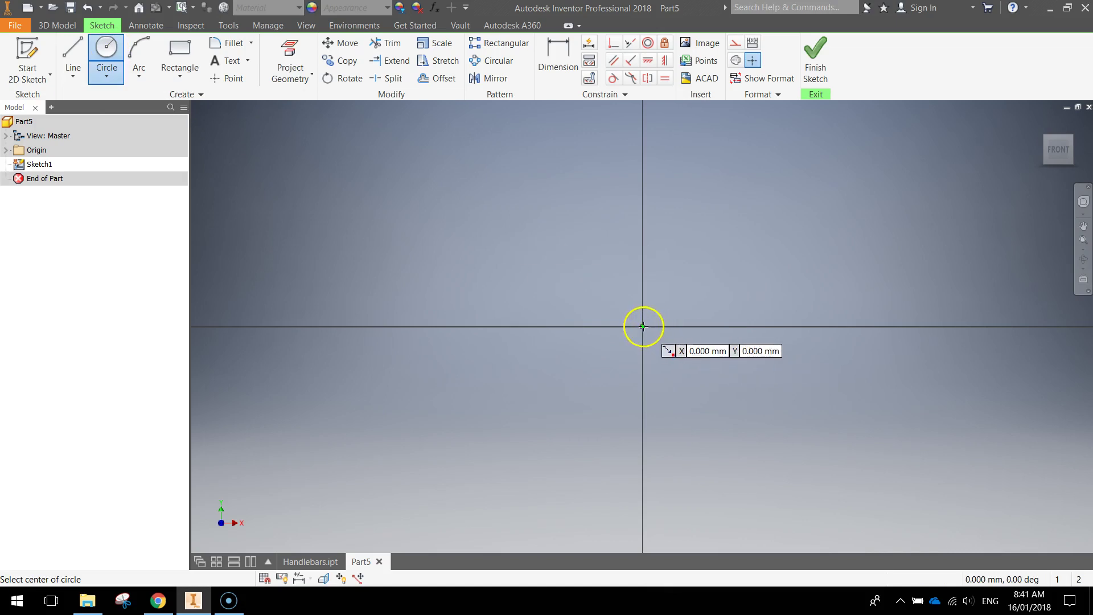
left_click(642, 327)
type("3")
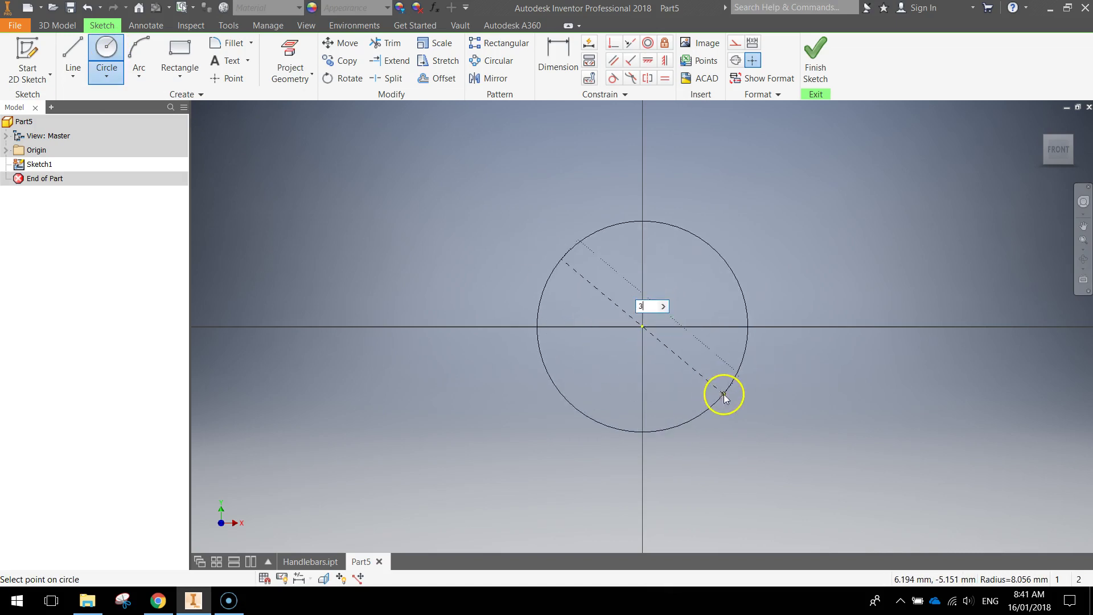
type("6.5")
key("Return")
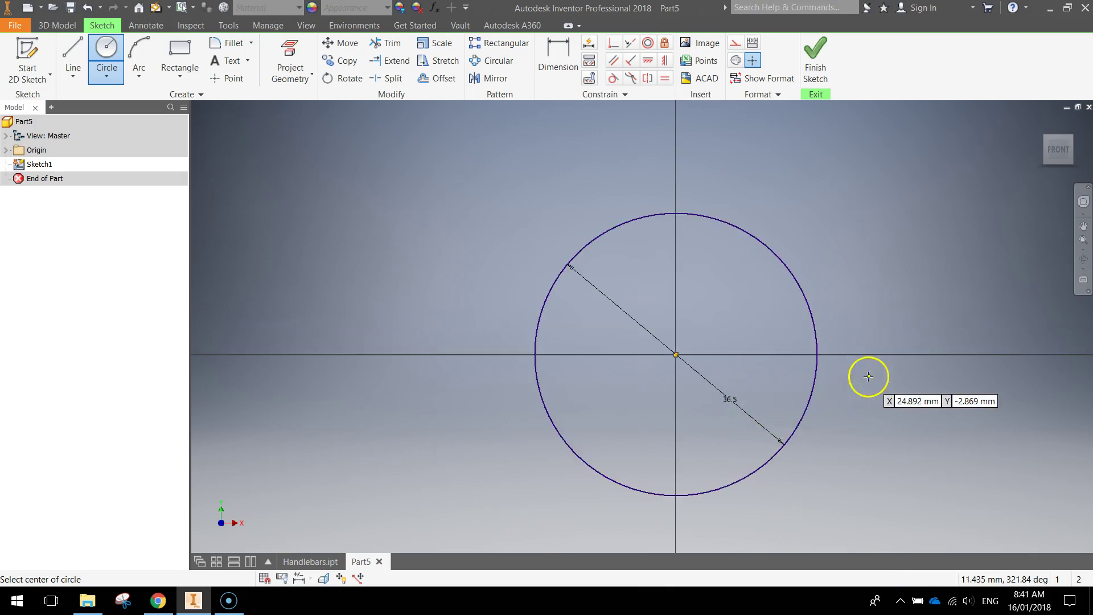
left_click(821, 58)
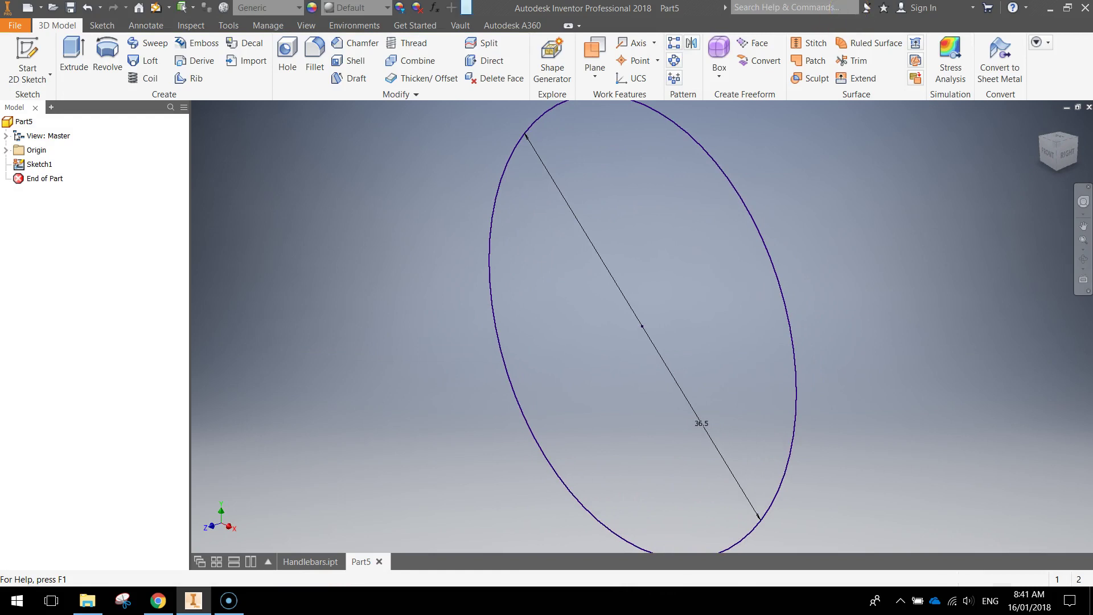
Step: Extrude the 36.5 mm circle 360 mm into Extrusion1 and orbit so the rod stands vertical
left_click(74, 49)
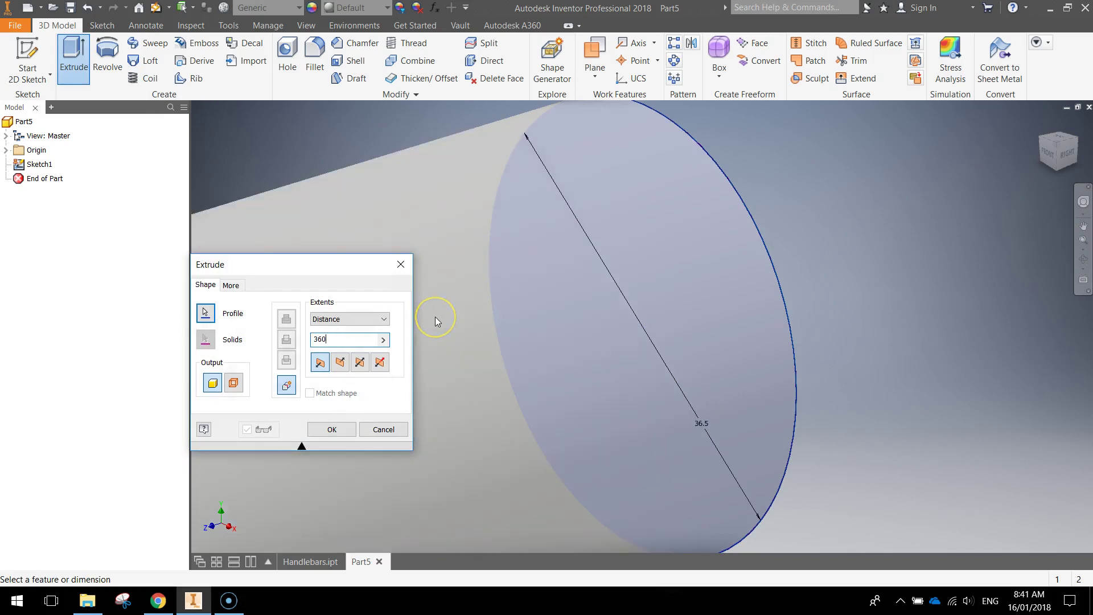
double_click(308, 340)
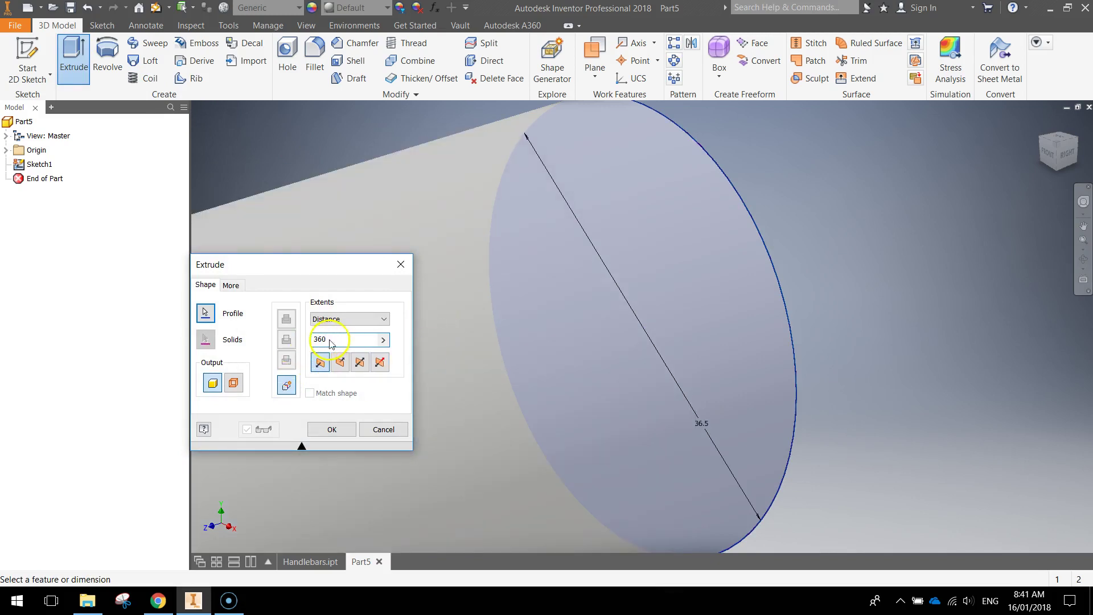
left_click(347, 430)
scroll(573, 383, "down", 3)
middle_click_drag(573, 384, 666, 322)
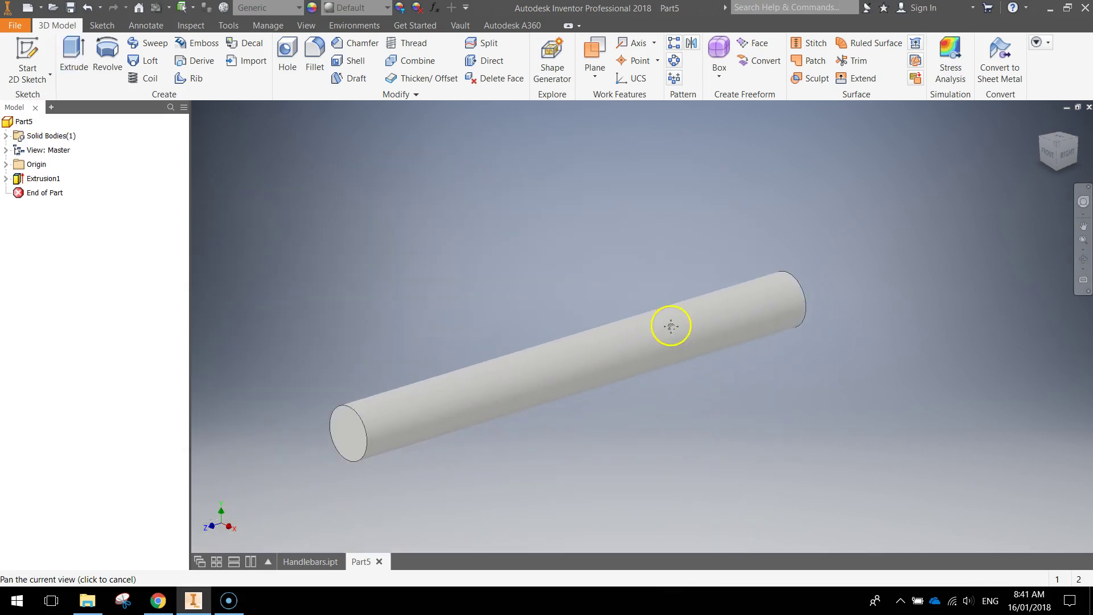
key("F4")
left_click_drag(343, 432, 442, 337)
middle_click_drag(530, 282, 493, 454)
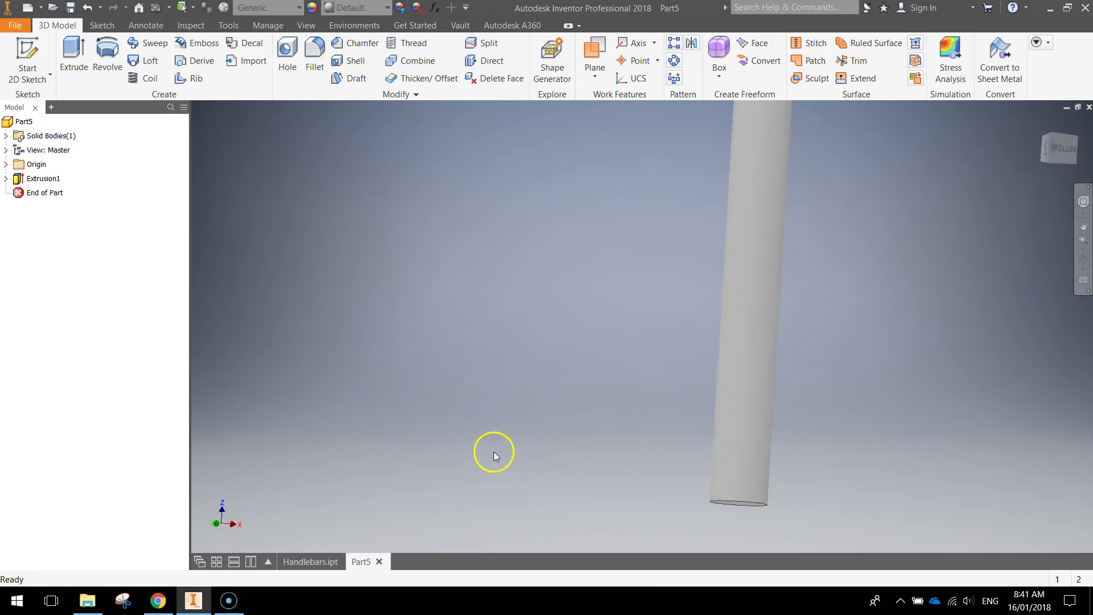
scroll(513, 398, "down", 3)
middle_click_drag(520, 342, 525, 373)
key("F4")
left_click_drag(535, 366, 512, 374)
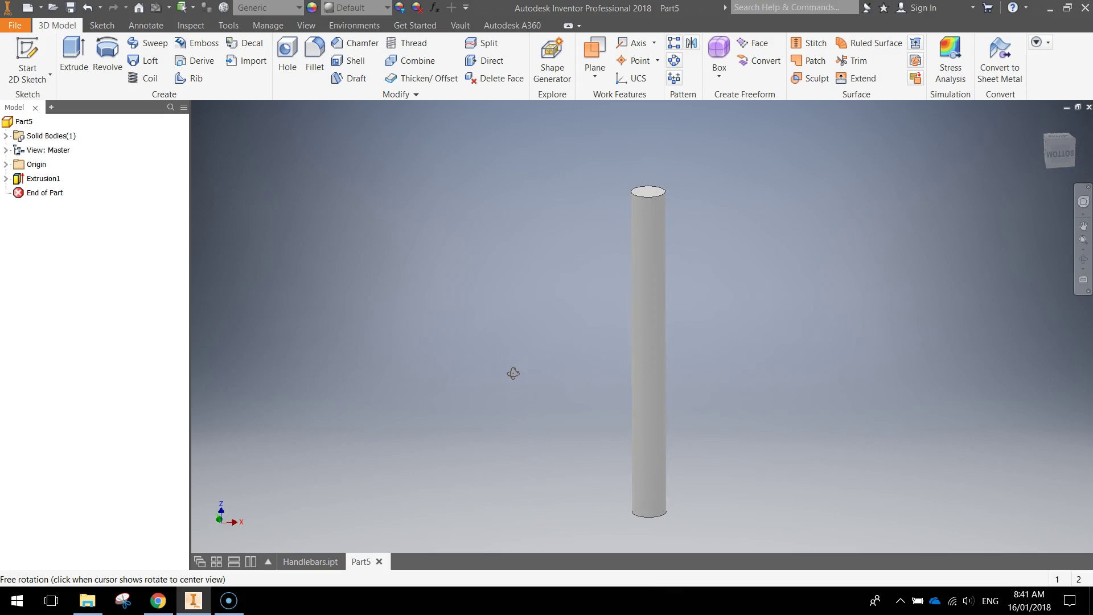
left_click(514, 358)
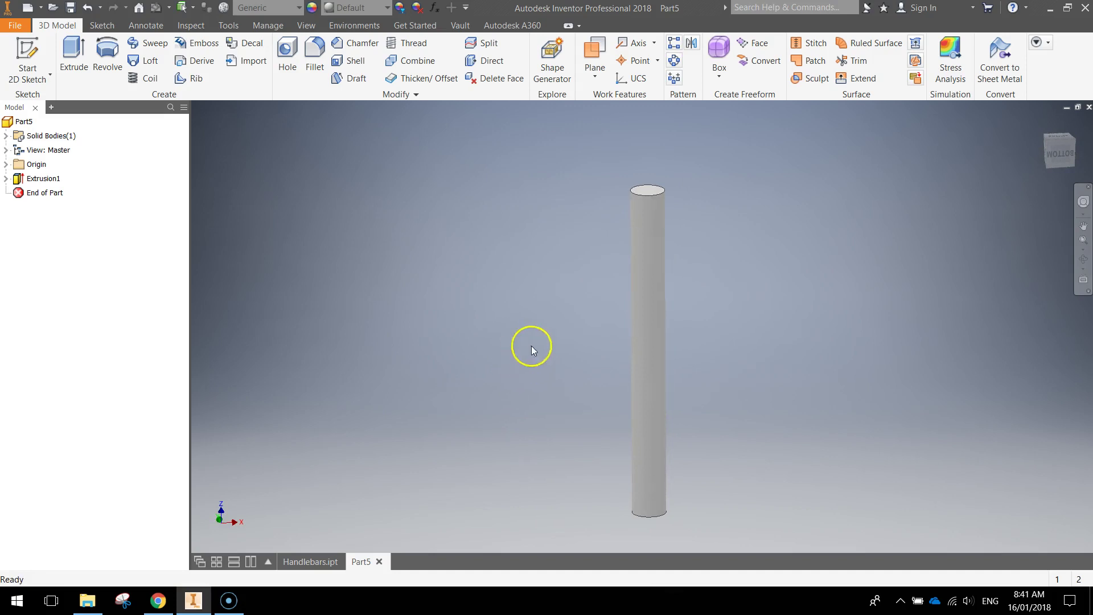
Step: Create Work Plane1 offset 360 mm from the XY Plane, at the rod's top end
left_click(595, 69)
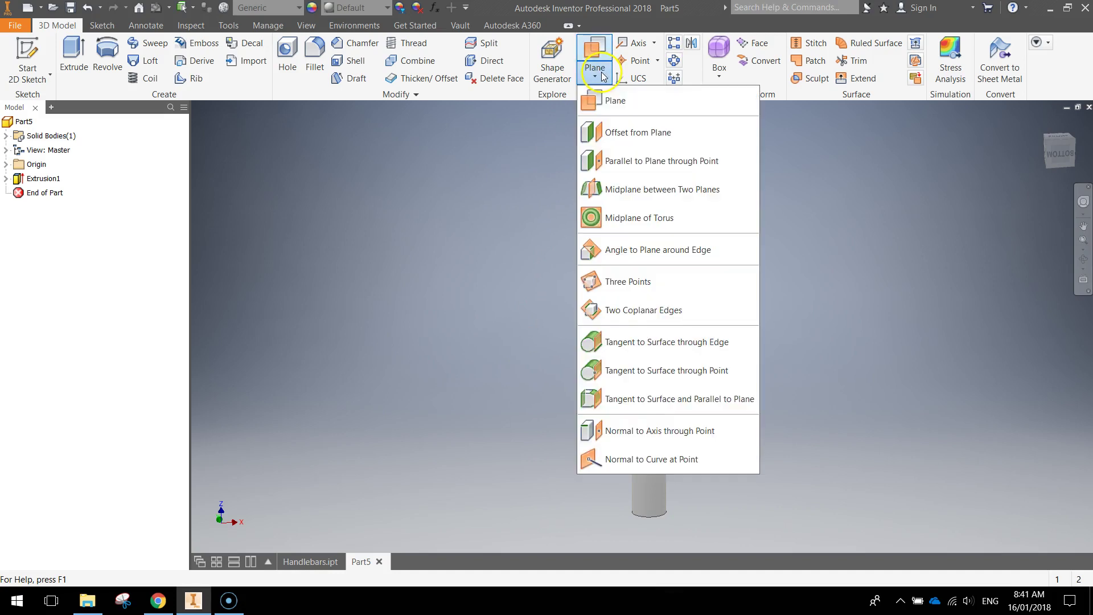
left_click(617, 137)
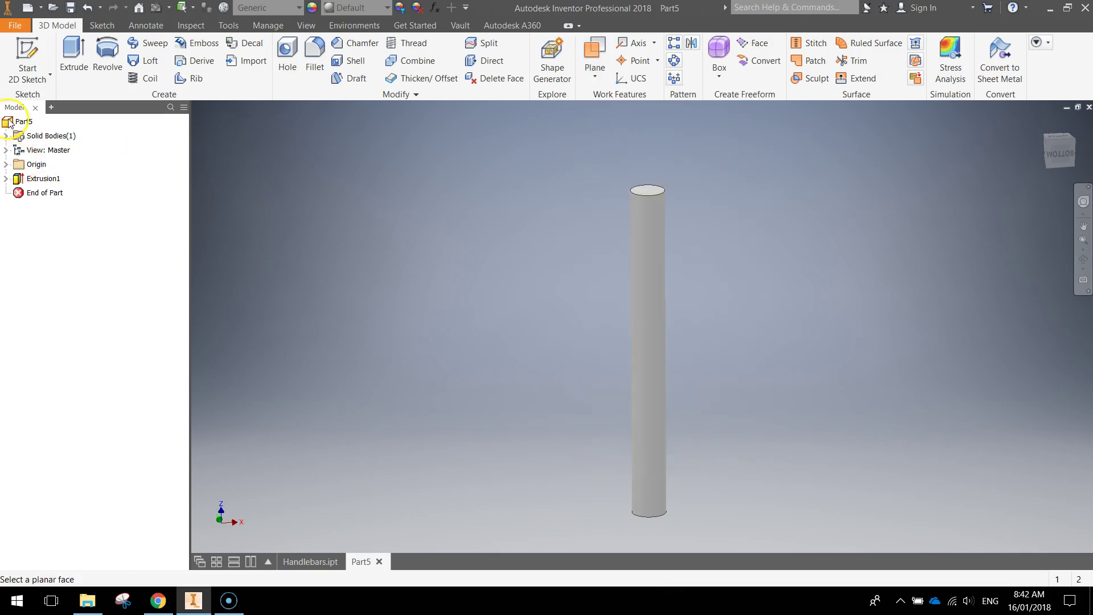
left_click(6, 165)
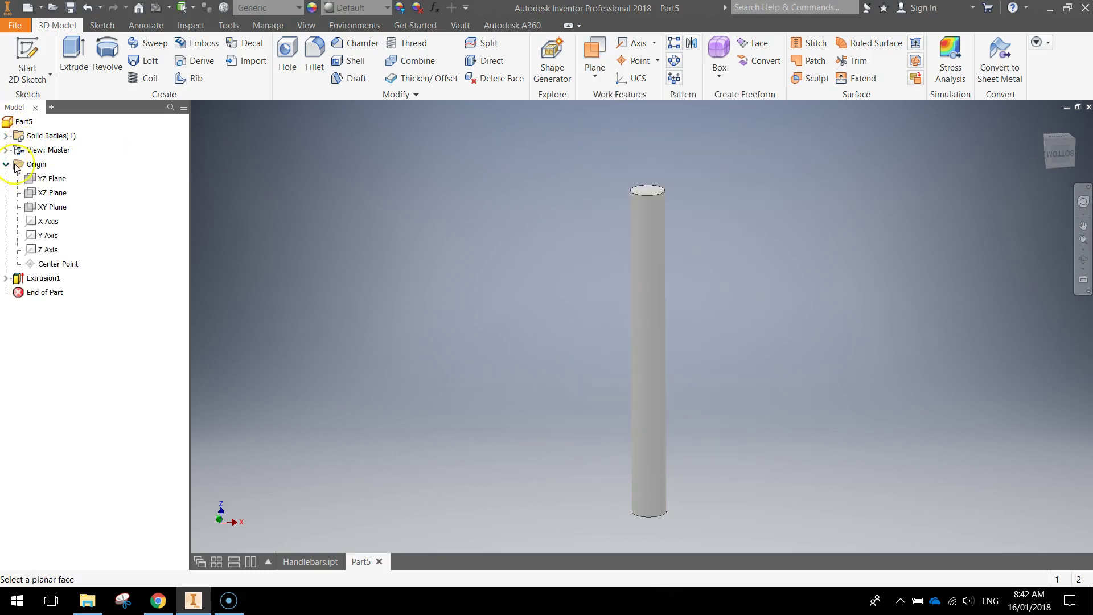
left_click(56, 209)
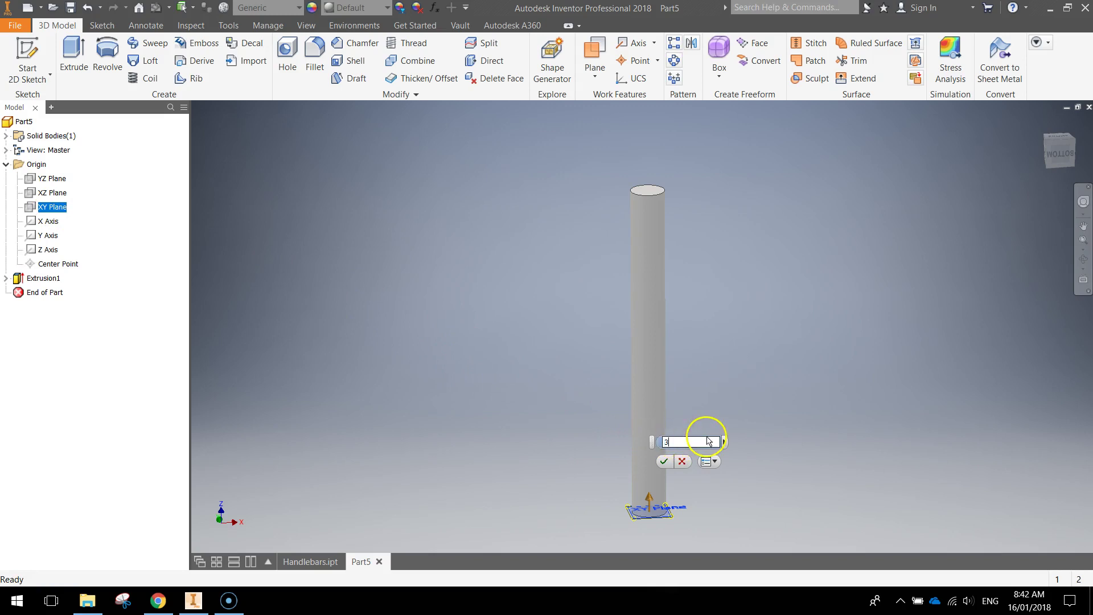
left_click(656, 517)
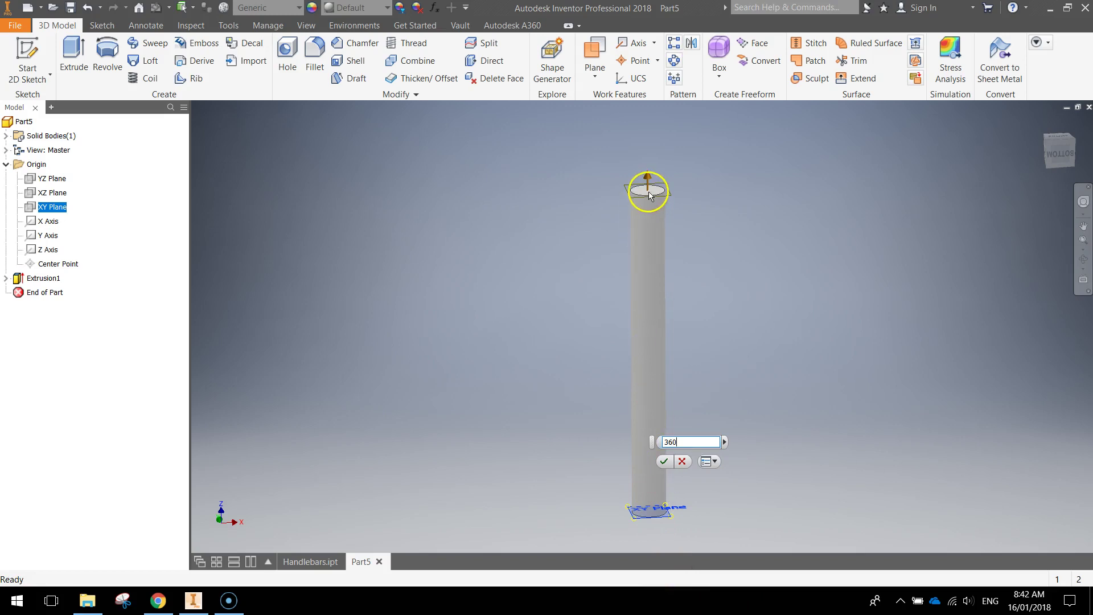
left_click(663, 463)
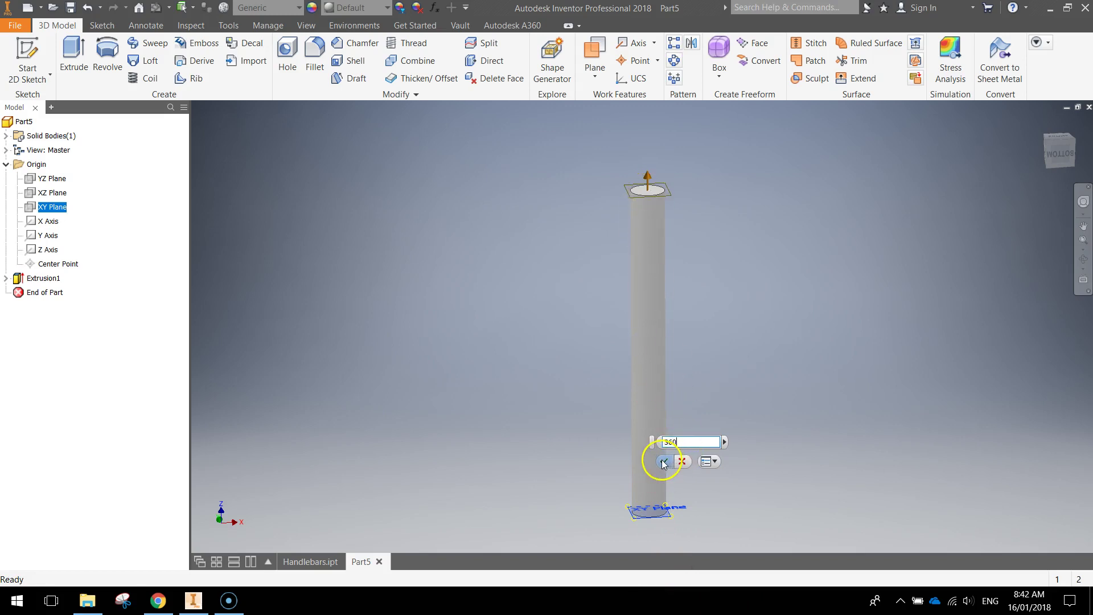
scroll(653, 195, "down", 5)
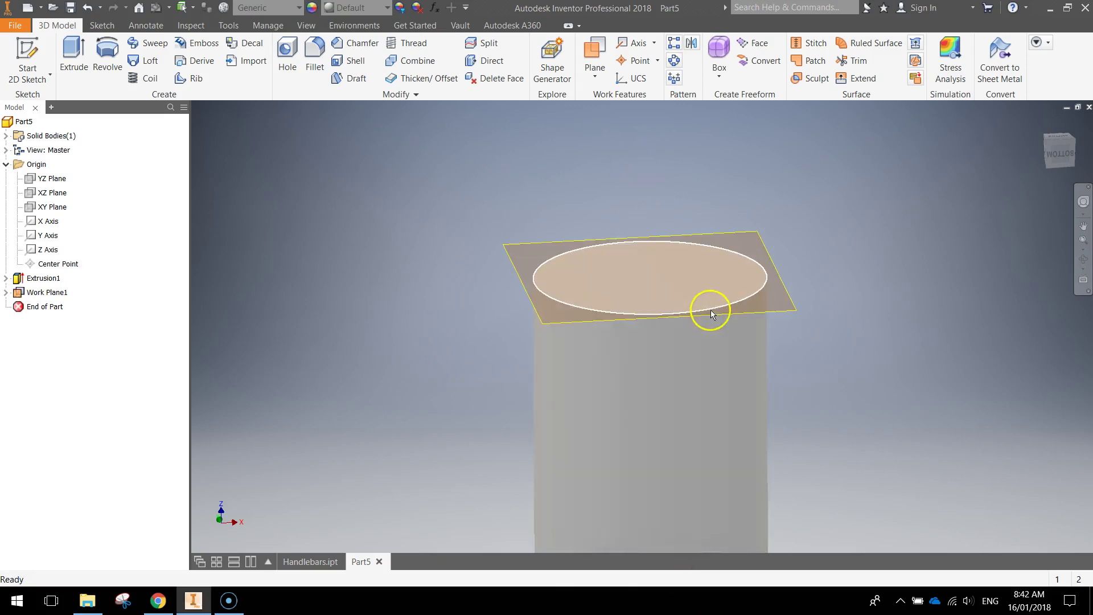
middle_click_drag(727, 318, 708, 161)
scroll(801, 327, "up", 4)
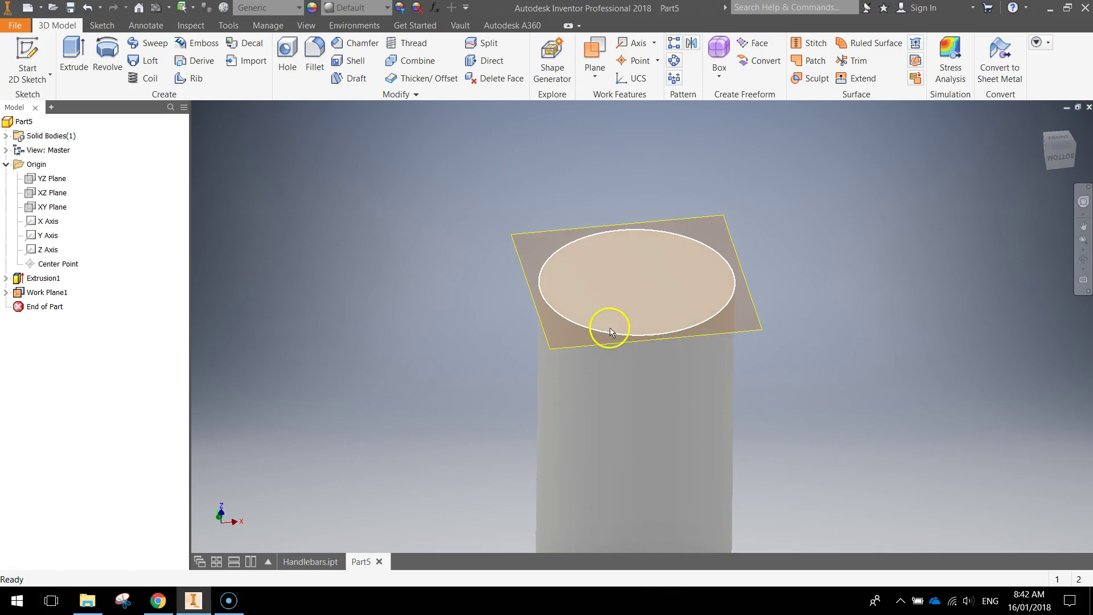
Step: On Work Plane1, sketch a 36.5 mm circle centred on the origin as Sketch2
left_click(28, 52)
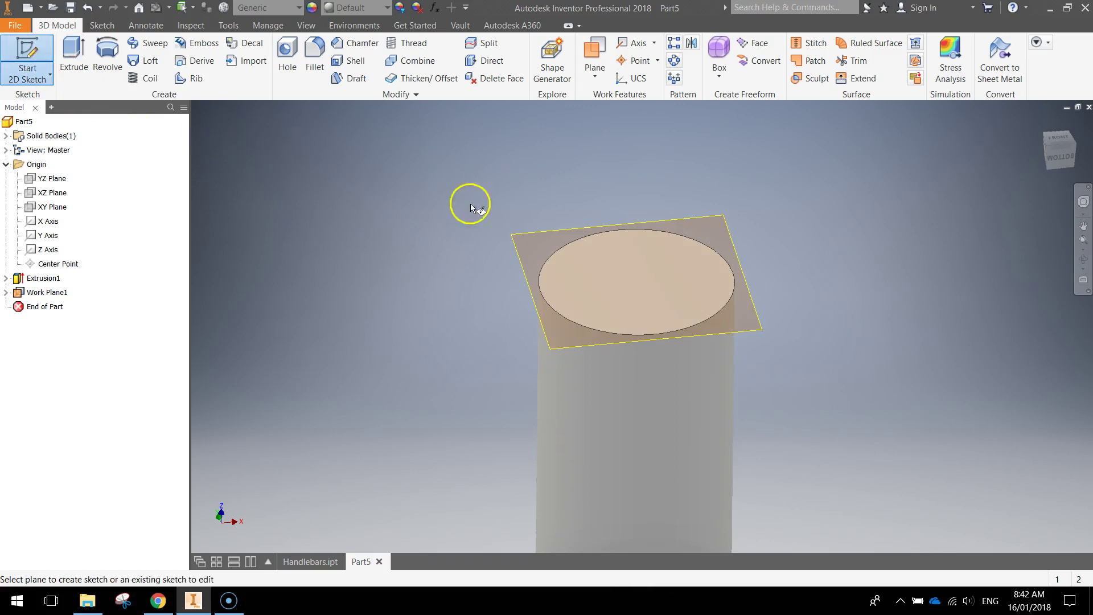
left_click(716, 218)
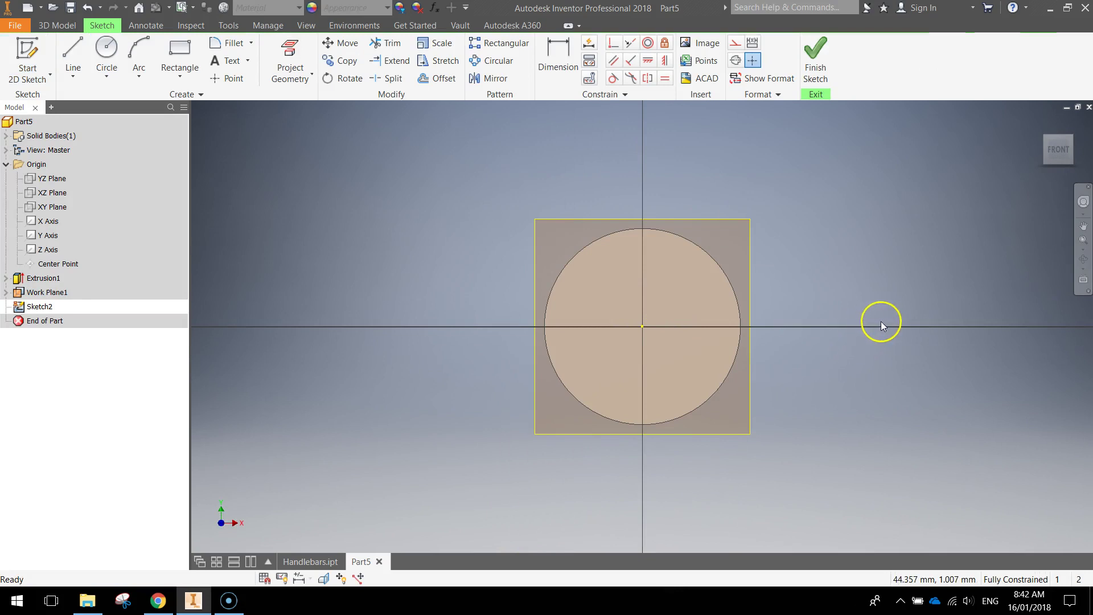
left_click(107, 49)
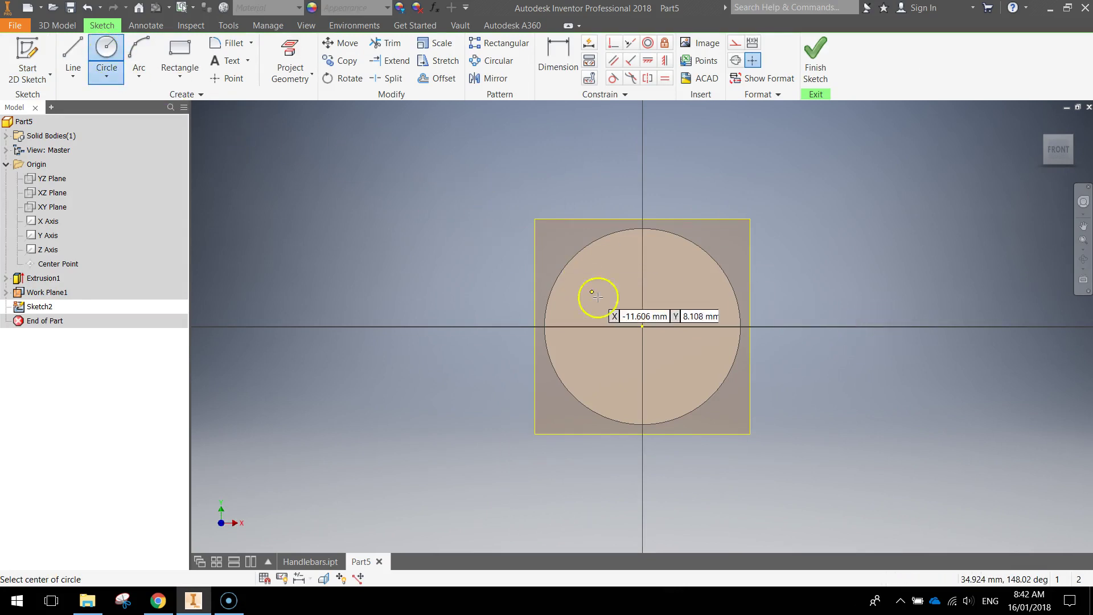
left_click(642, 326)
type("36.")
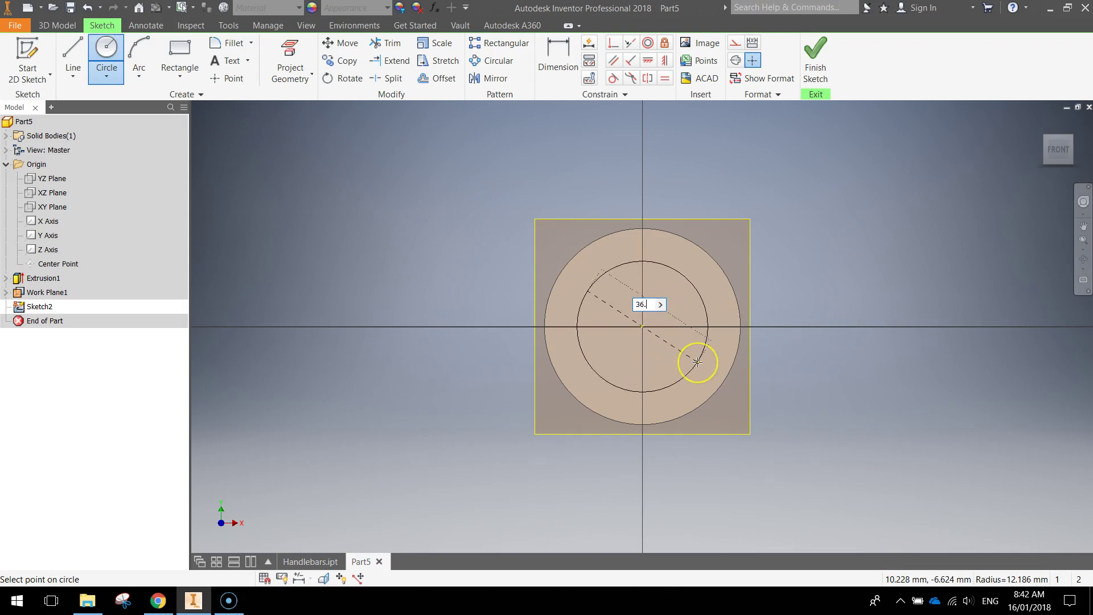
type("500")
key("Return")
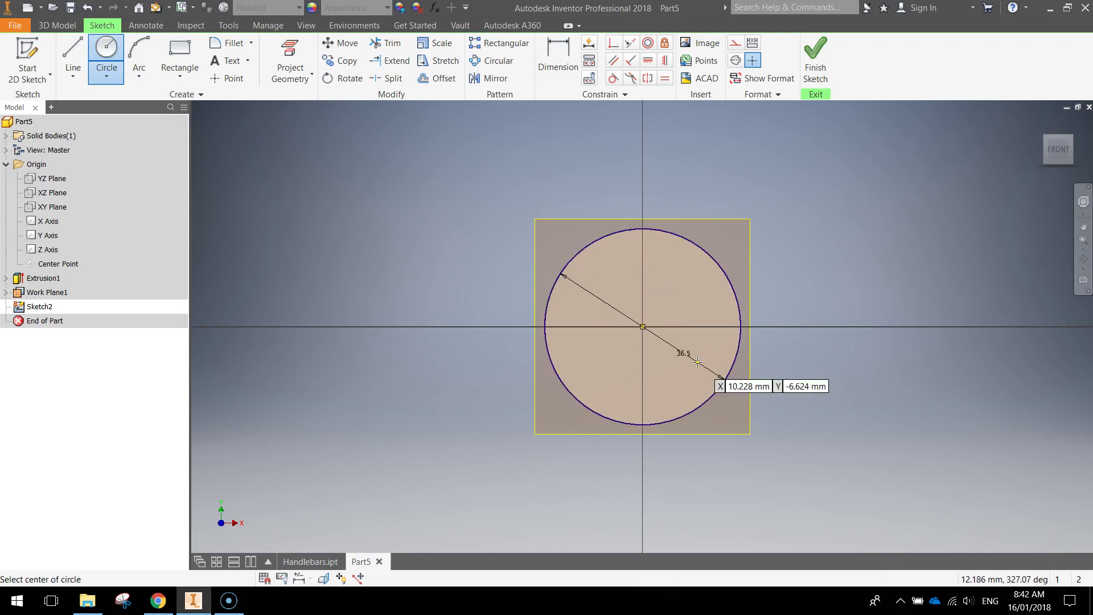
left_click(817, 62)
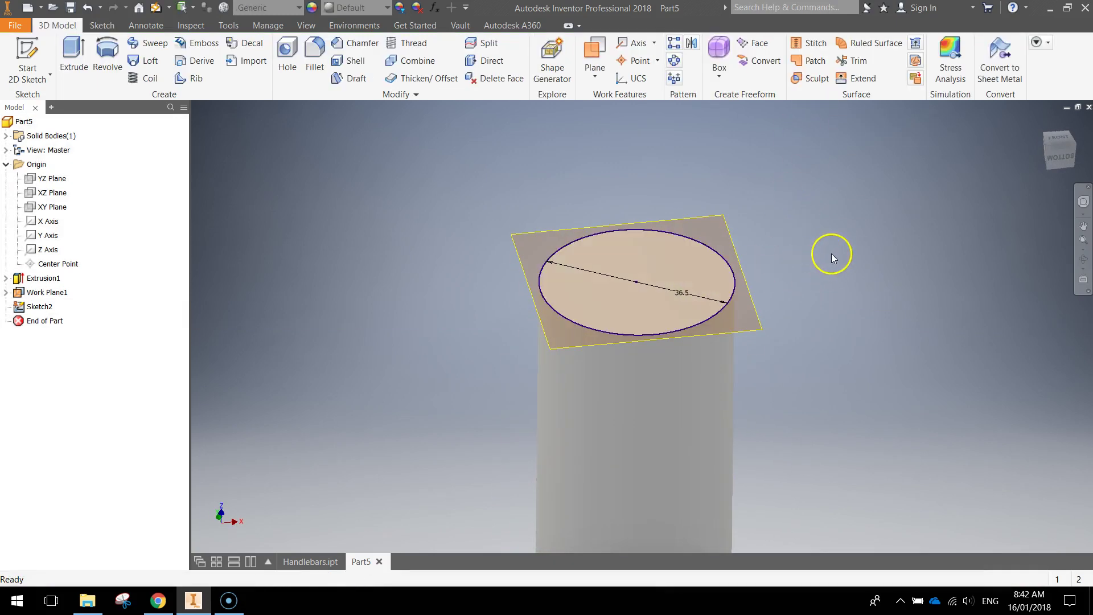
mouse_move(831, 254)
middle_mouse_down()
mouse_move(817, 254)
mouse_move(812, 312)
mouse_move(815, 300)
middle_mouse_up()
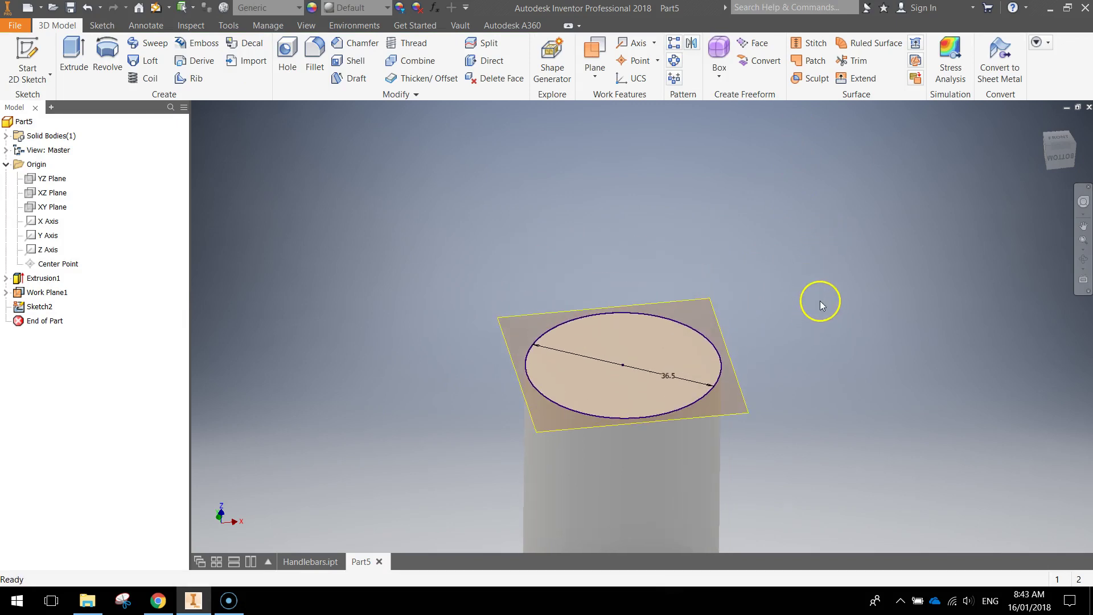
mouse_move(700, 300)
Step: Create Work Plane2 offset 40 mm from Work Plane1 and orbit to check both planes
left_click(594, 71)
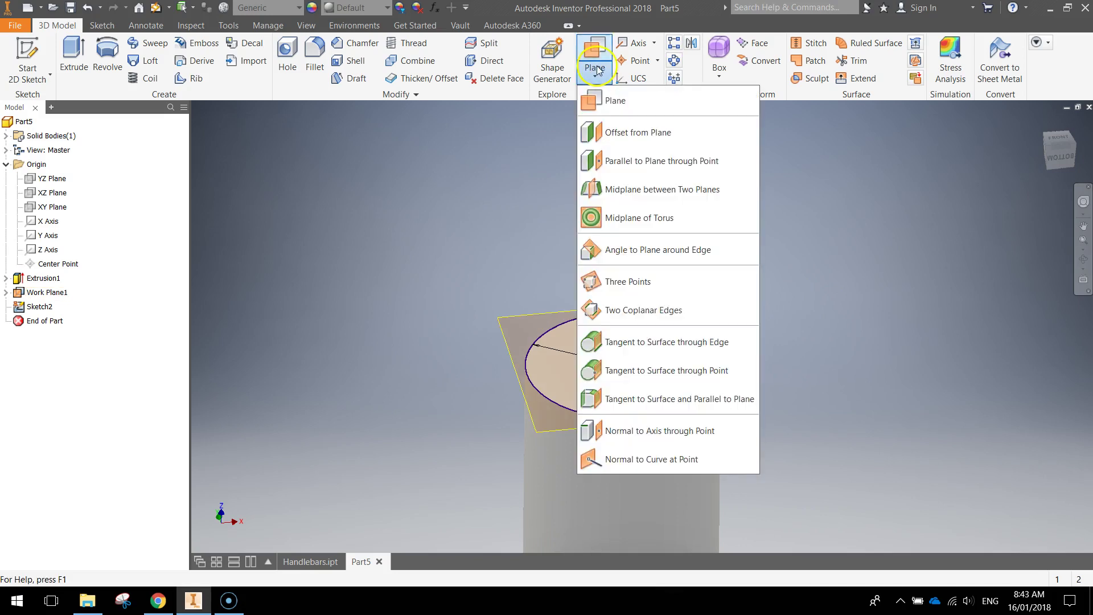
left_click(616, 135)
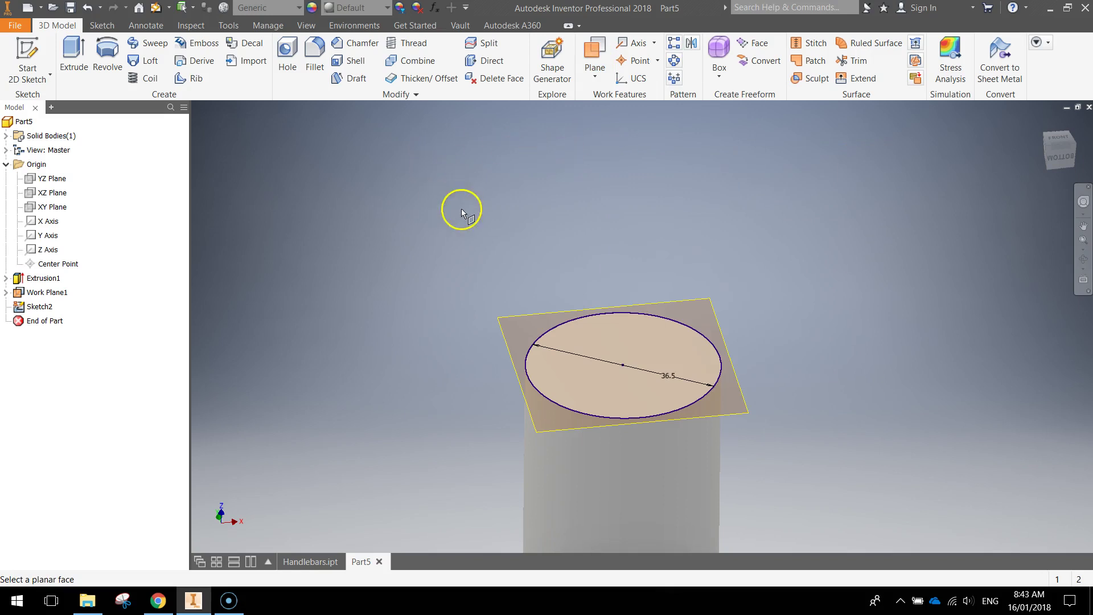
left_click(505, 310)
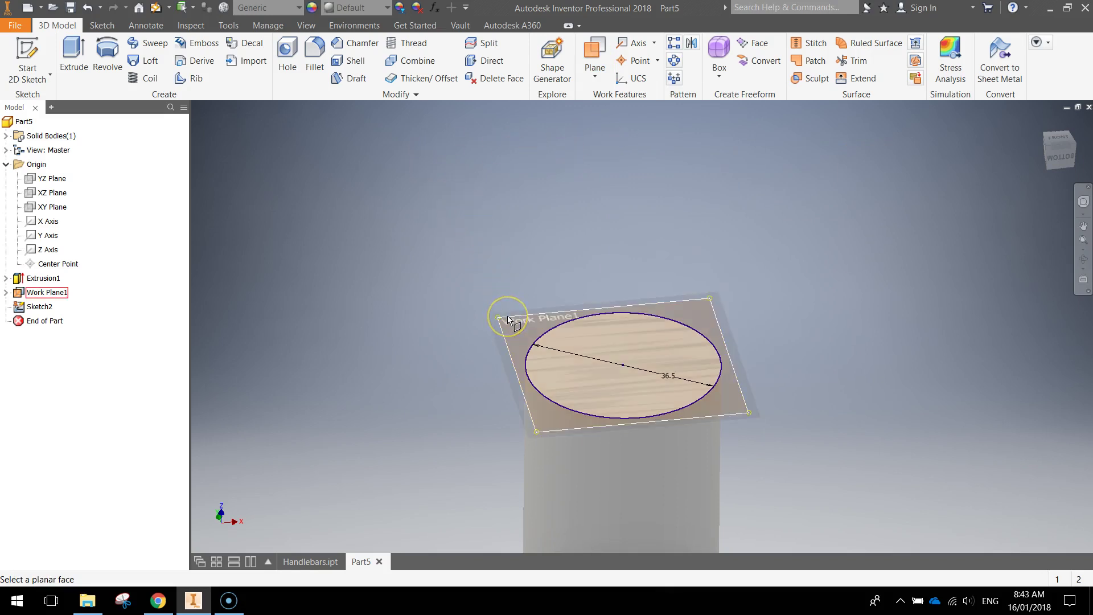
left_click(507, 316)
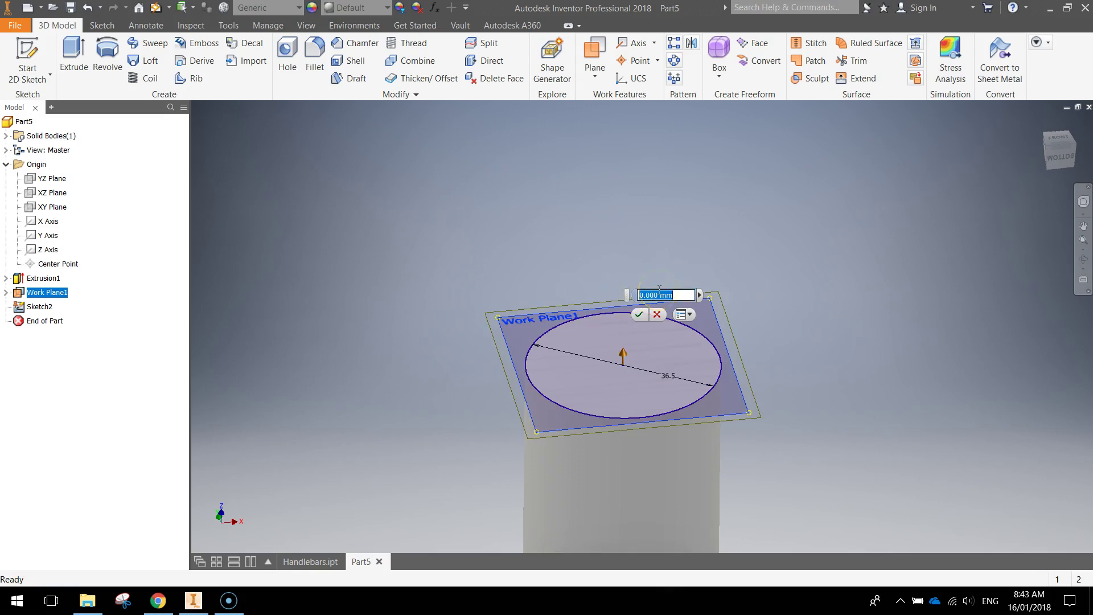
type("40")
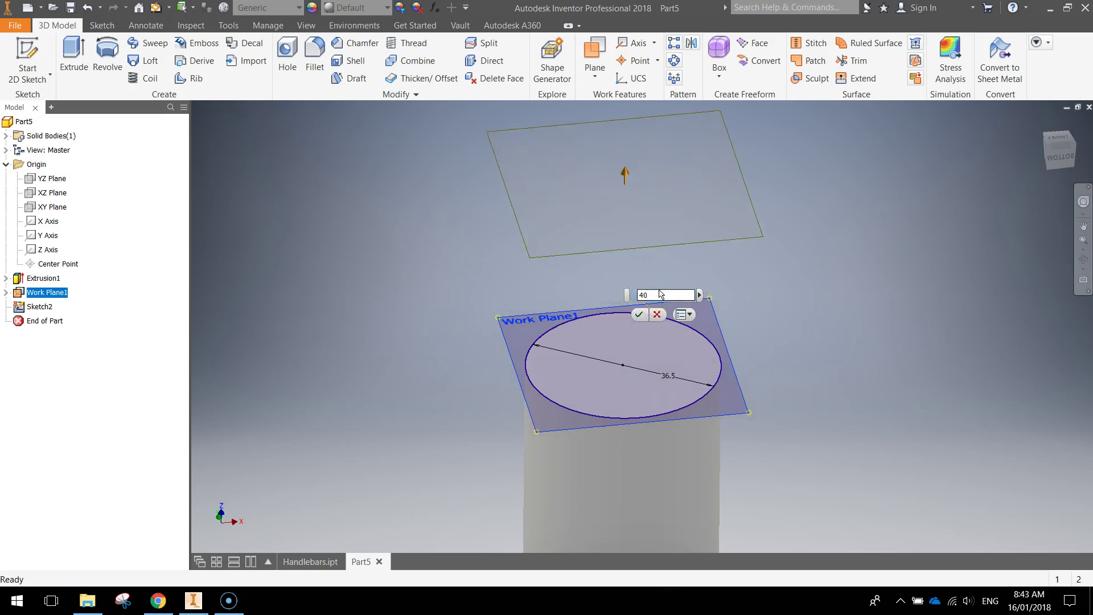
key("Return")
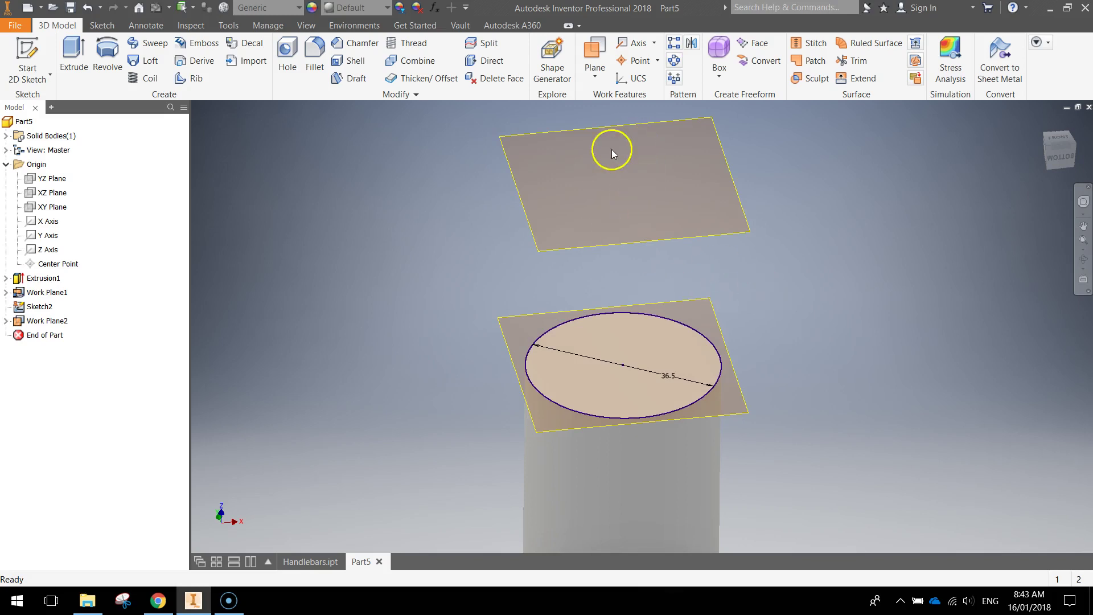
mouse_move(663, 200)
middle_mouse_down("shift")
mouse_move(715, 220)
mouse_move(707, 192)
mouse_move(713, 220)
mouse_move(654, 324)
middle_mouse_up("shift")
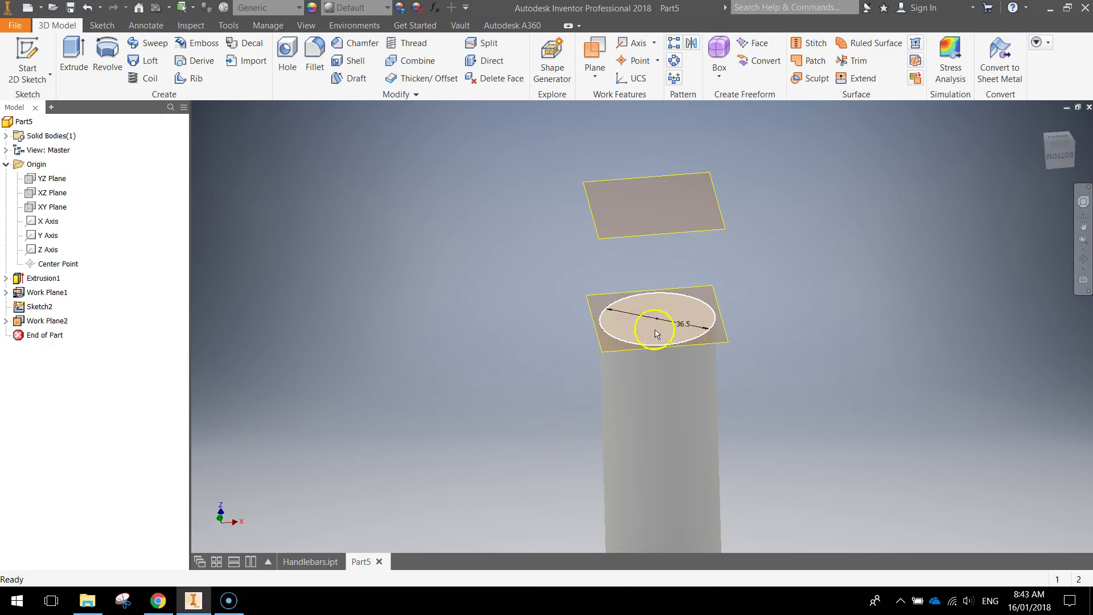
middle_click_drag(715, 287, 687, 236, "shift")
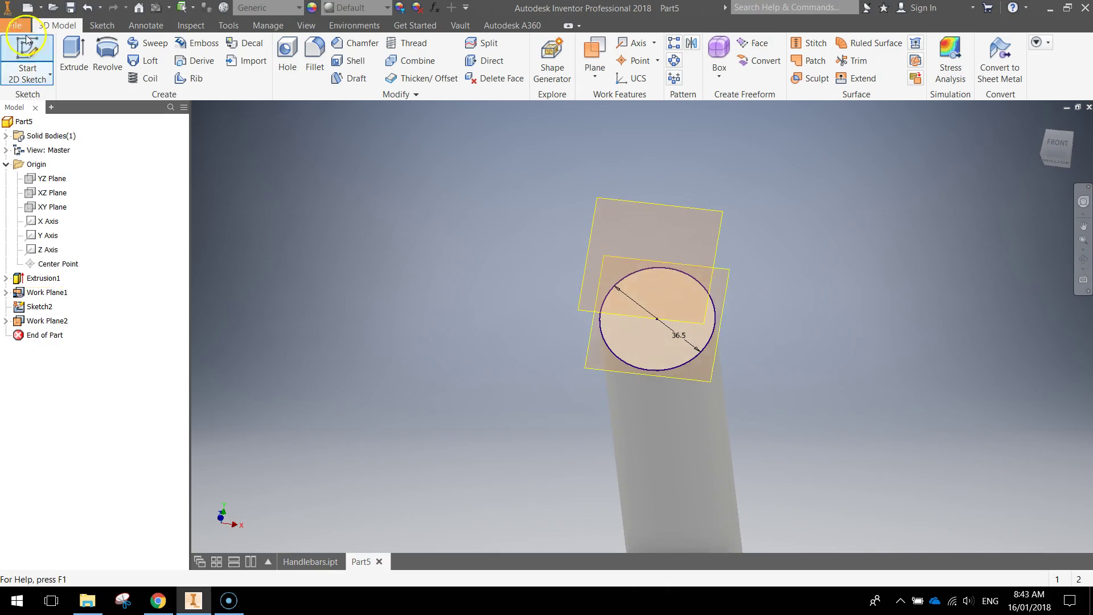
Step: On Work Plane2, sketch concentric 20 mm and 22 mm circles at the origin as Sketch3
left_click(27, 57)
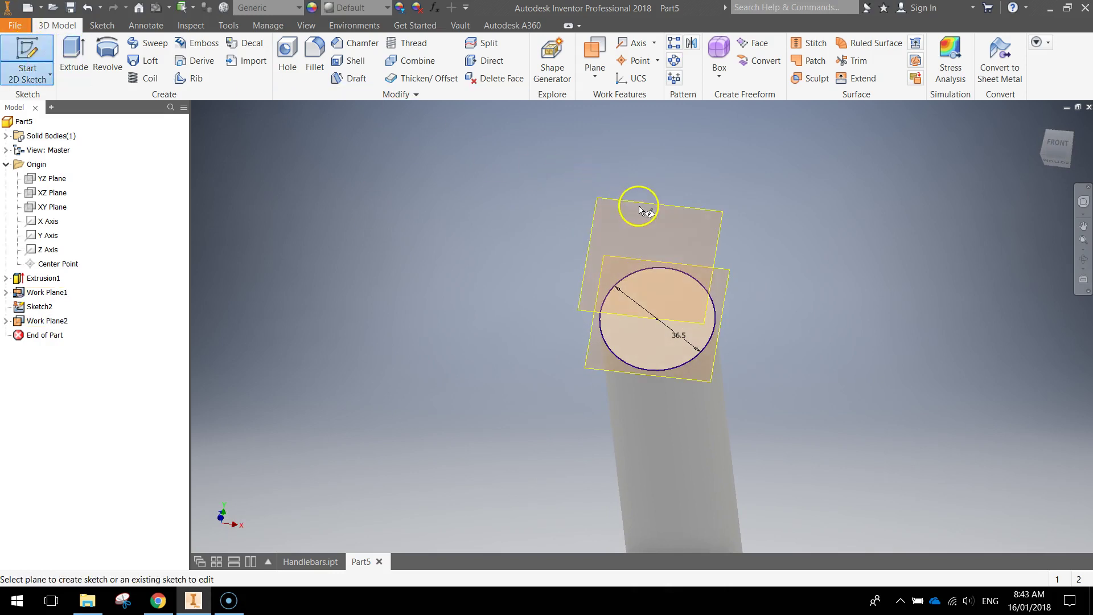
left_click(705, 215)
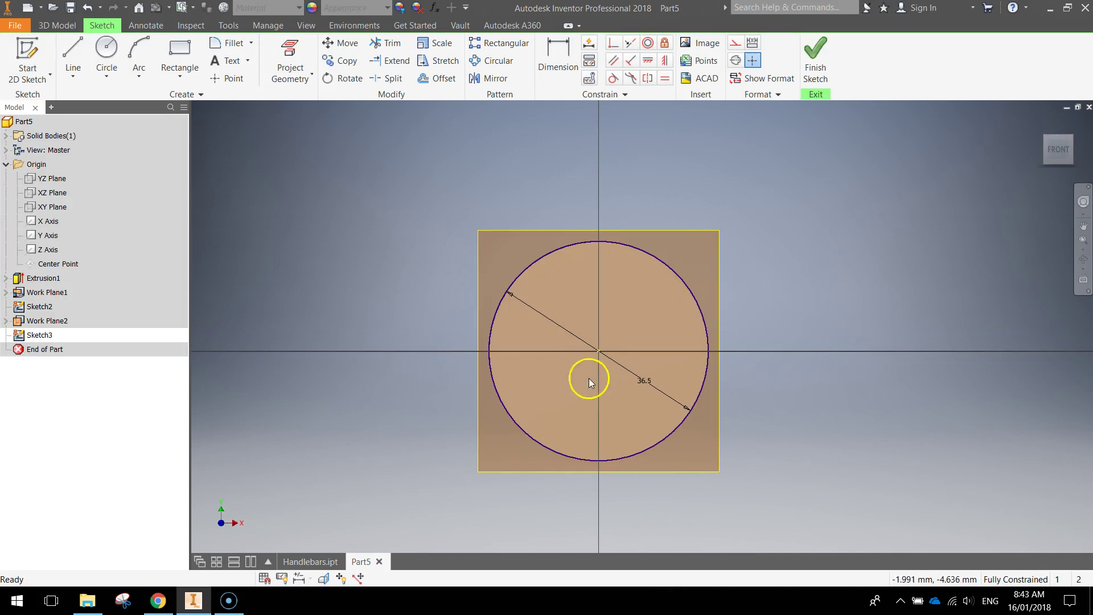
left_click(106, 48)
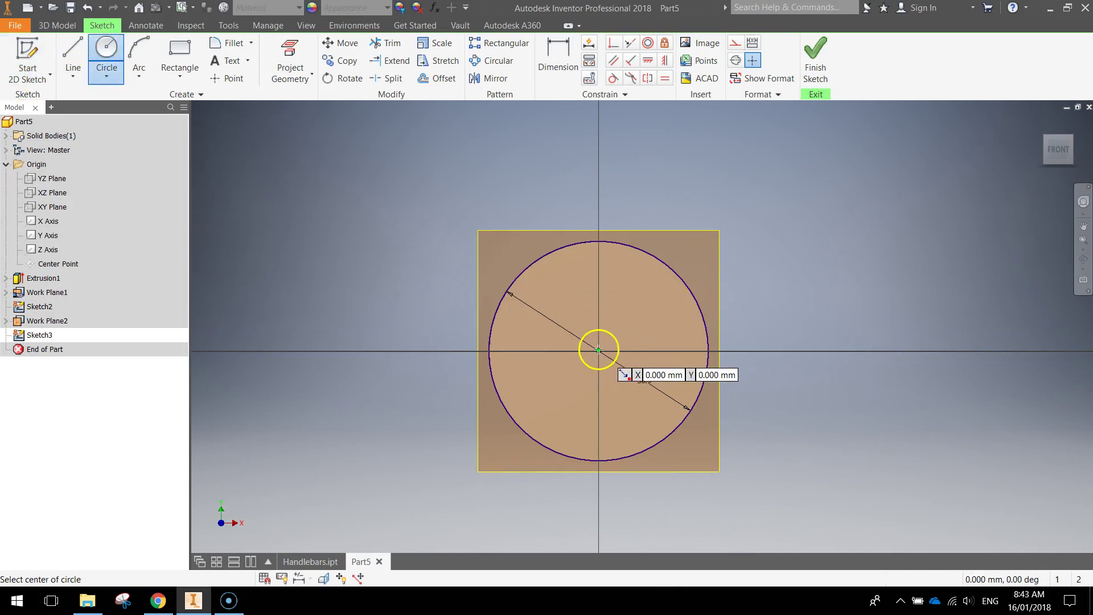
left_click(598, 352)
type("20")
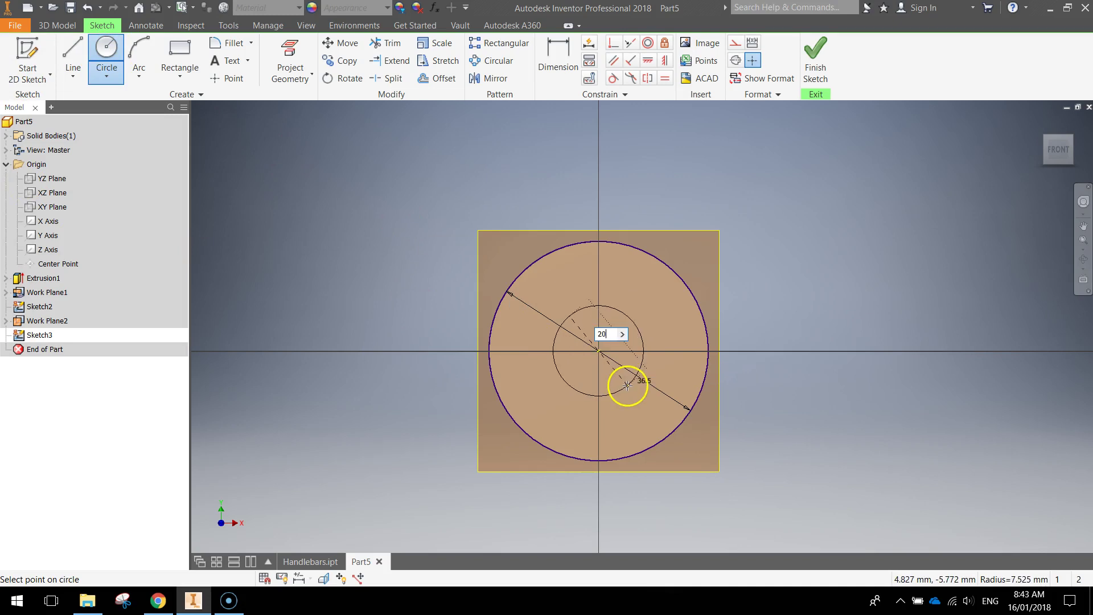
key("Return")
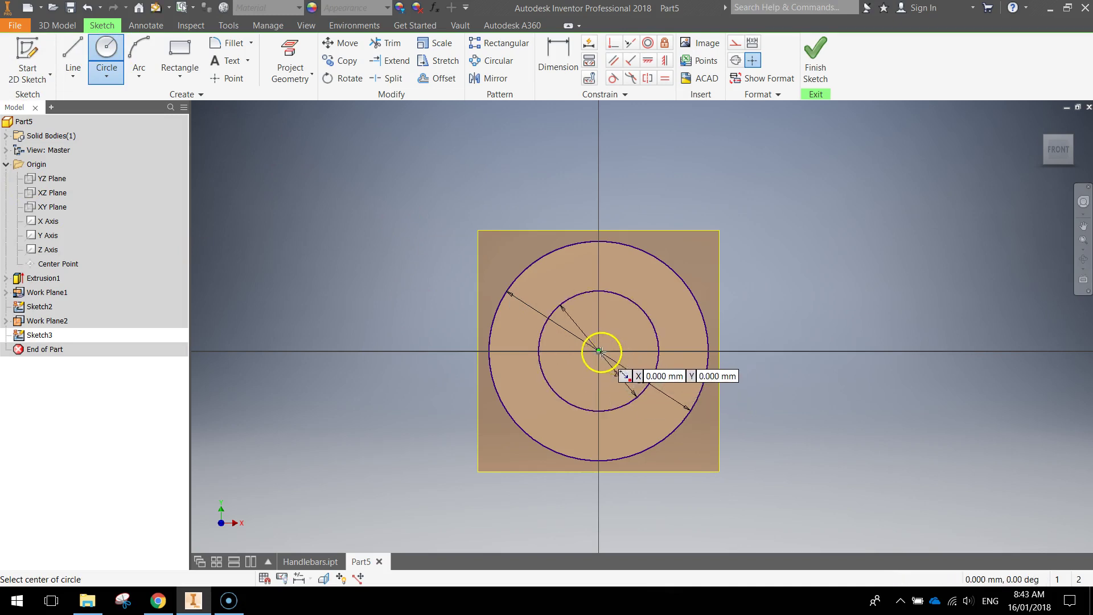
left_click(599, 351)
type("22")
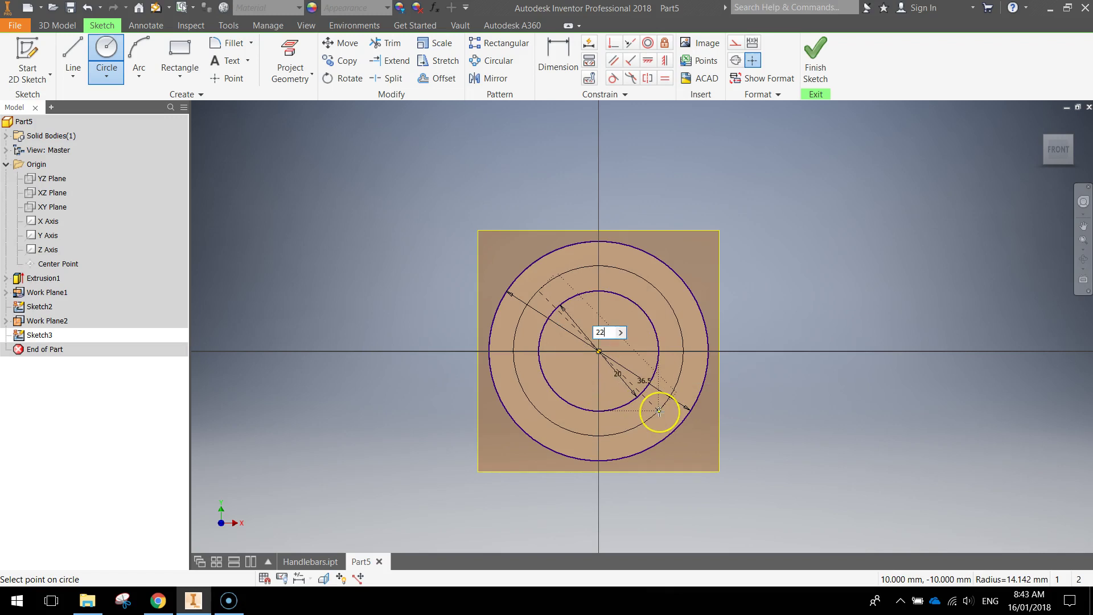
key("Return")
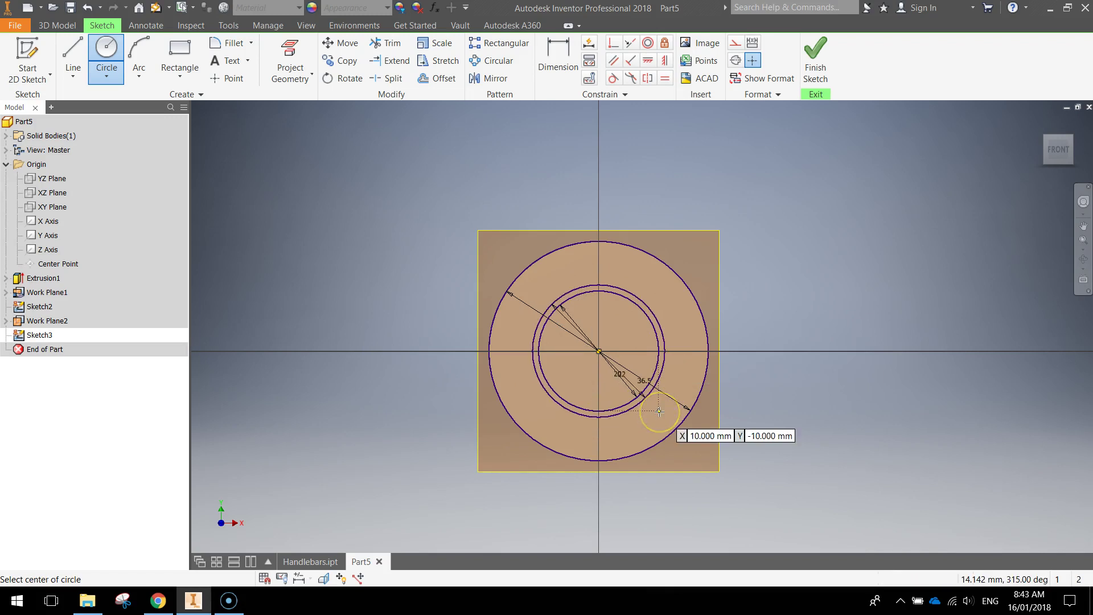
left_click(813, 67)
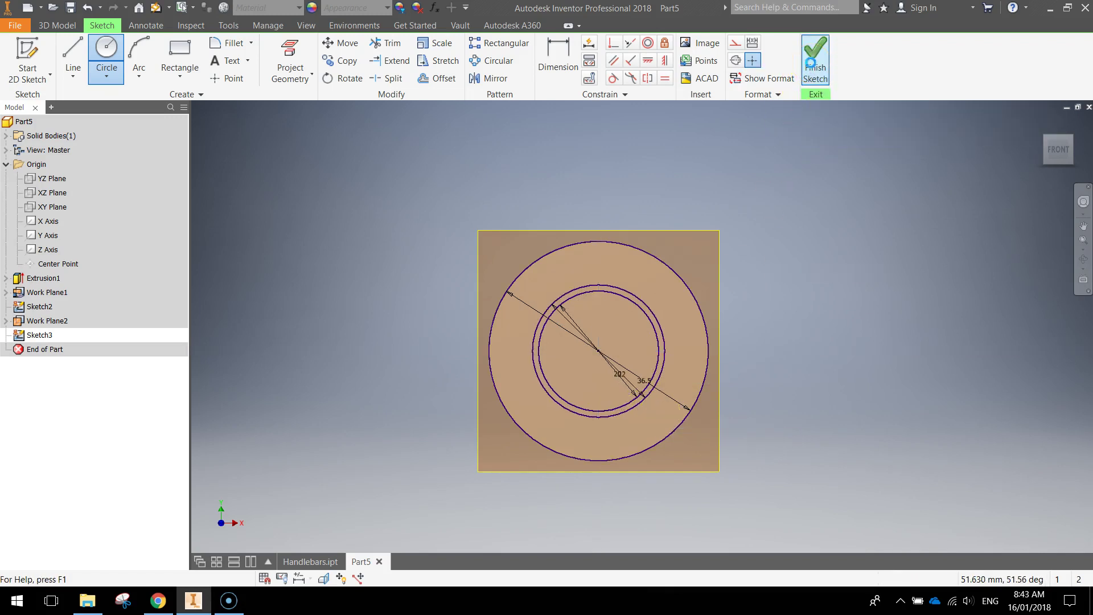
scroll(691, 241, "up", 3)
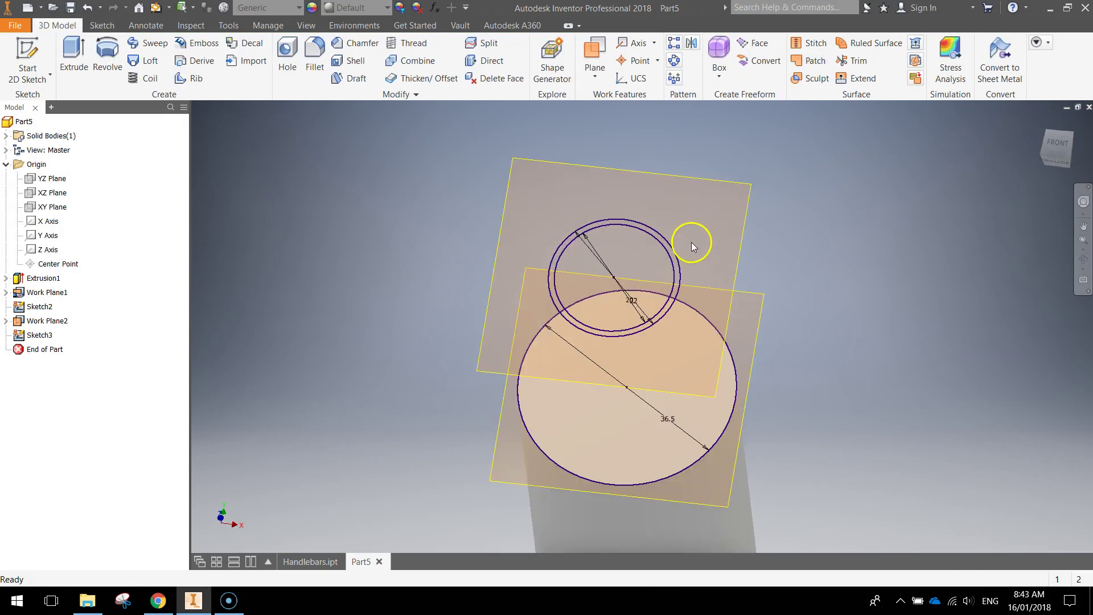
scroll(669, 308, "up", 3)
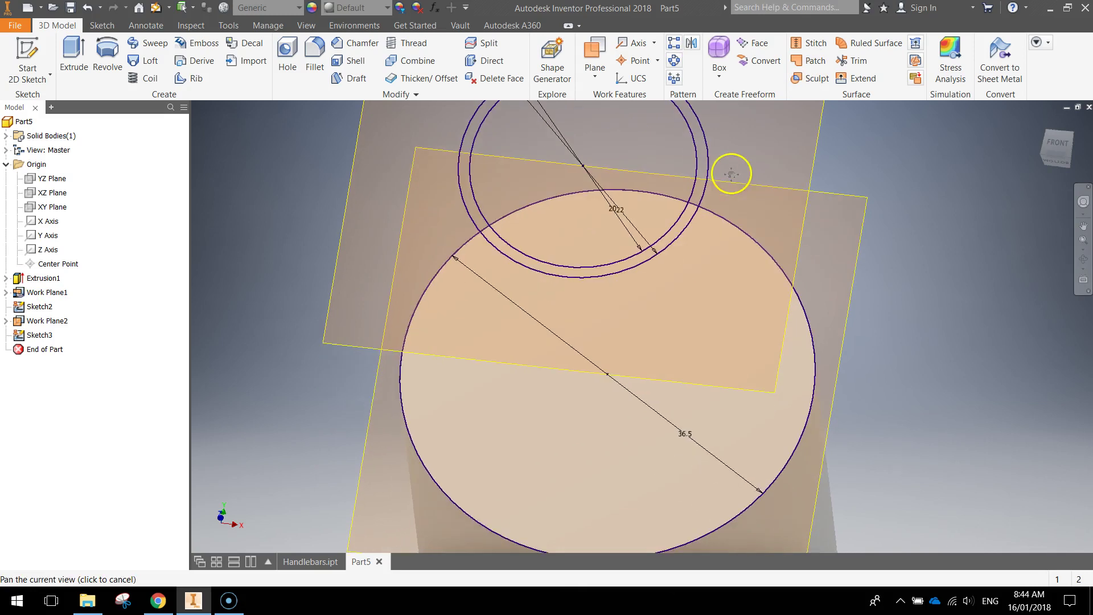
scroll(767, 231, "down", 3)
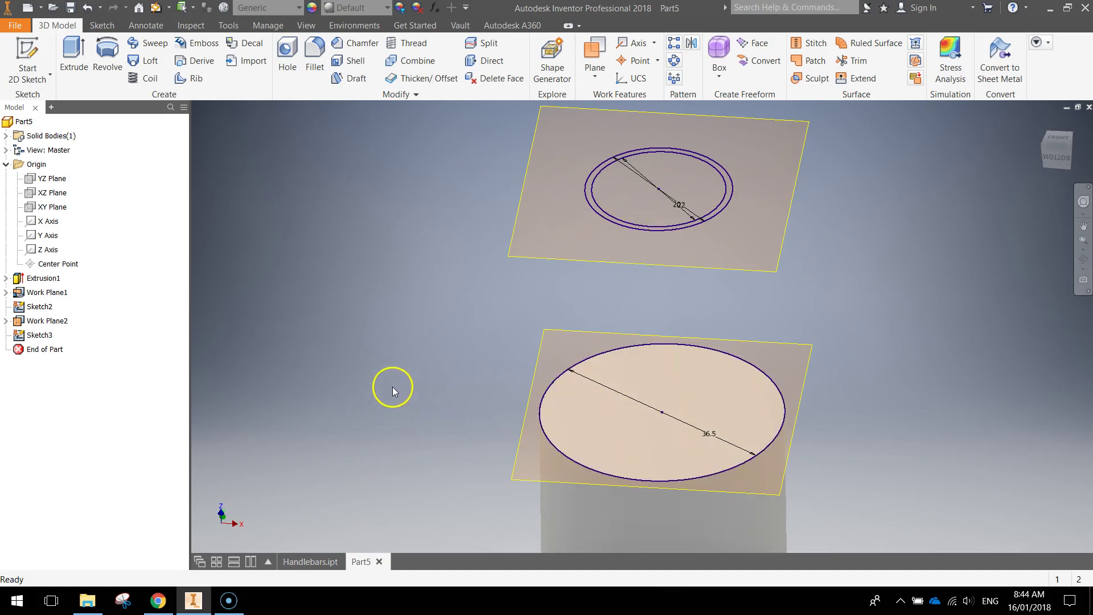
Step: Create Loft1 from the 36.5 mm rod-top circle to the Sketch3 loop on Work Plane2
left_click(142, 62)
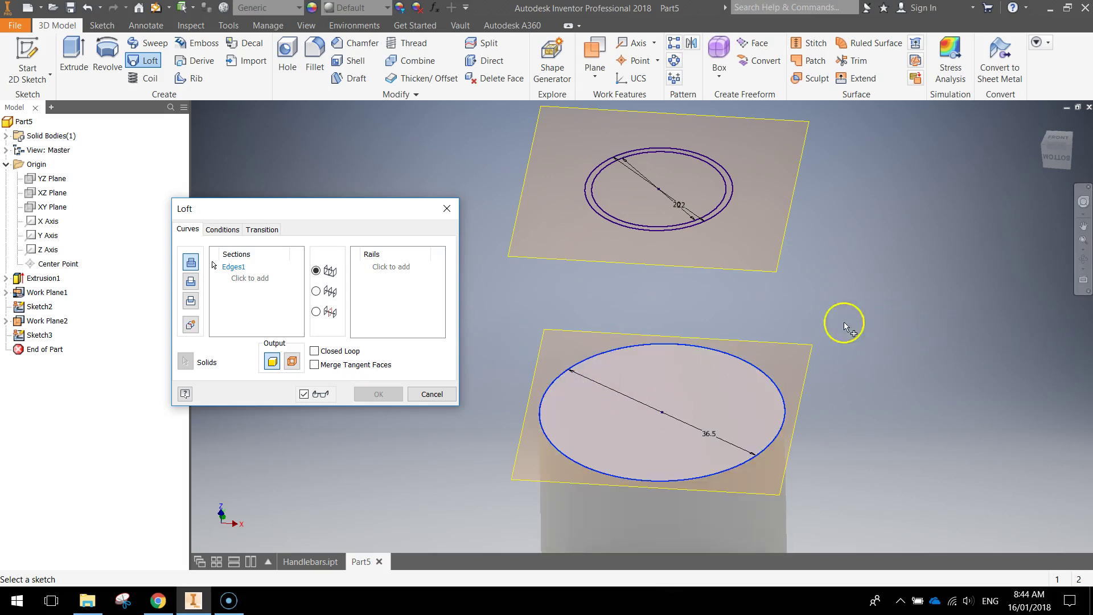
scroll(678, 219, "up", 5)
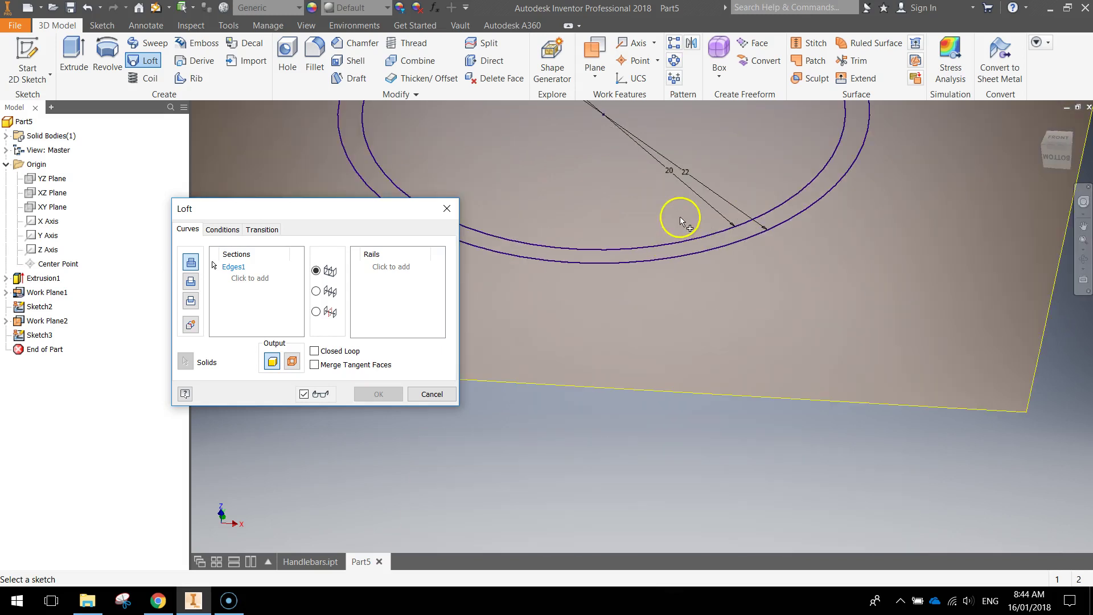
mouse_move(661, 267)
middle_mouse_down("shift")
mouse_move(662, 222)
mouse_move(642, 212)
mouse_move(647, 319)
middle_mouse_up("shift")
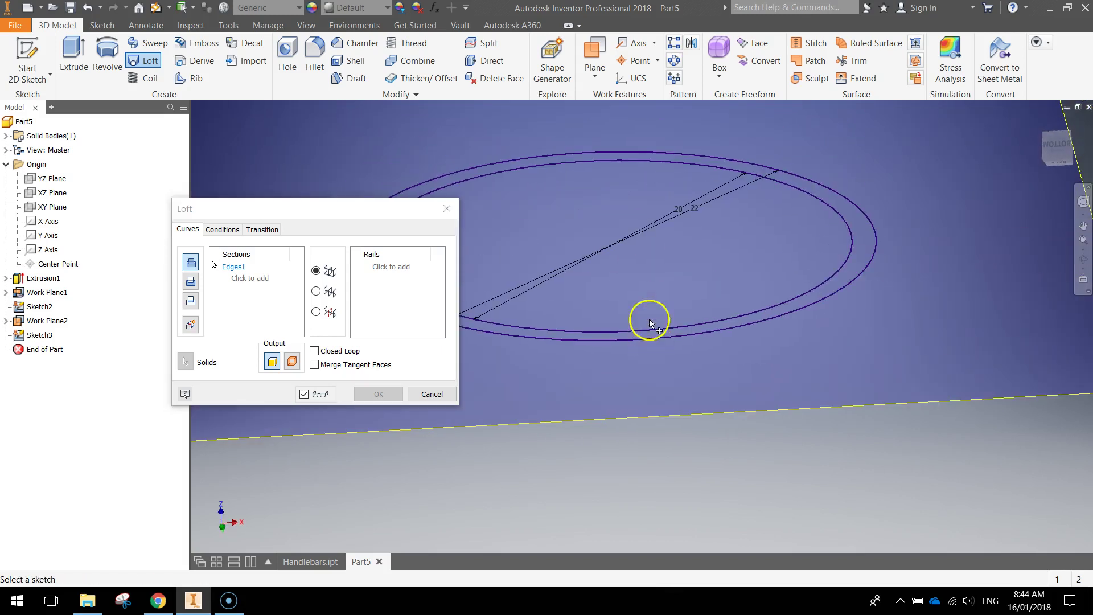
left_click(628, 154)
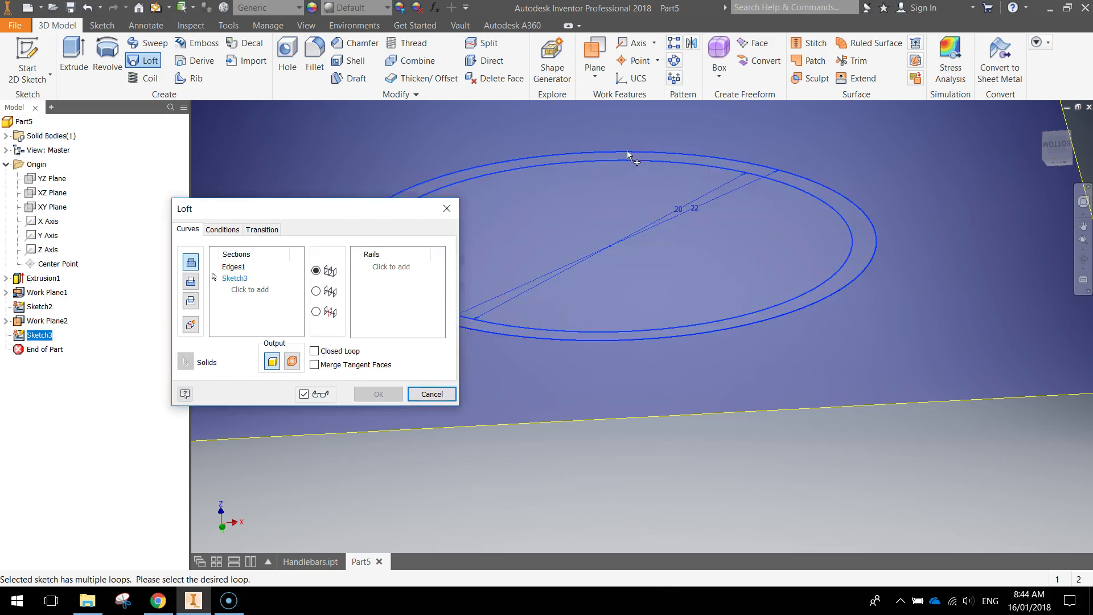
scroll(507, 336, "down", 5)
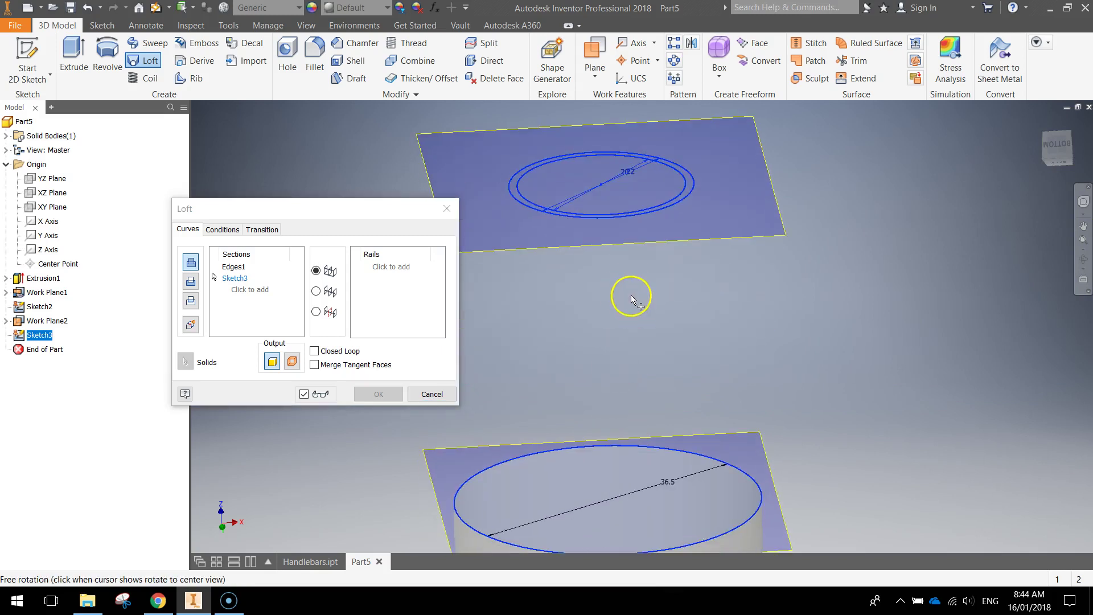
middle_click_drag(630, 296, 637, 337, "shift")
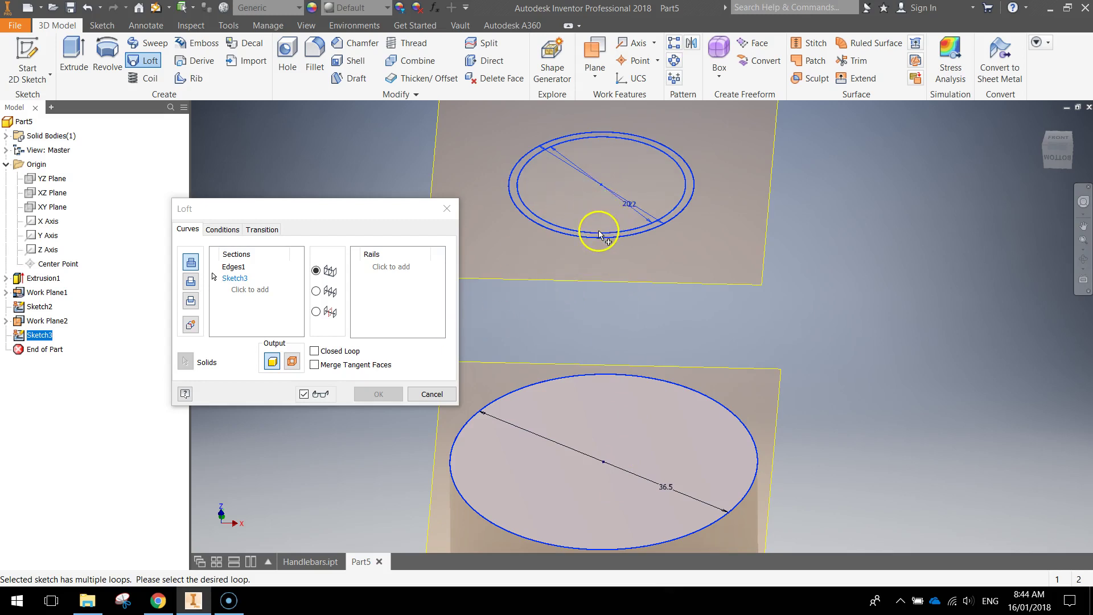
scroll(599, 238, "down", 4)
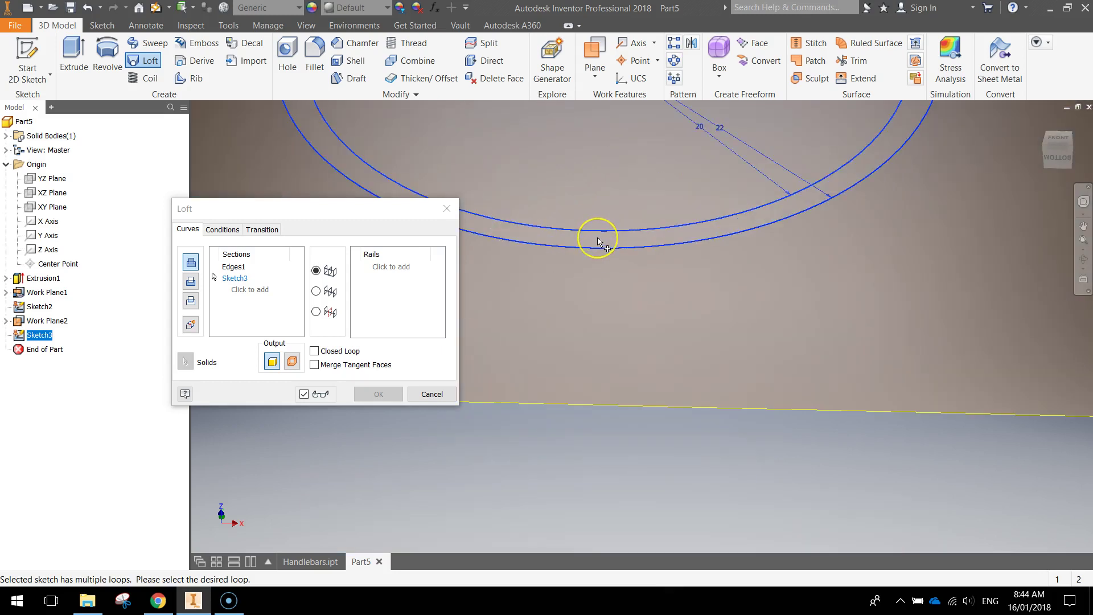
left_click(598, 242)
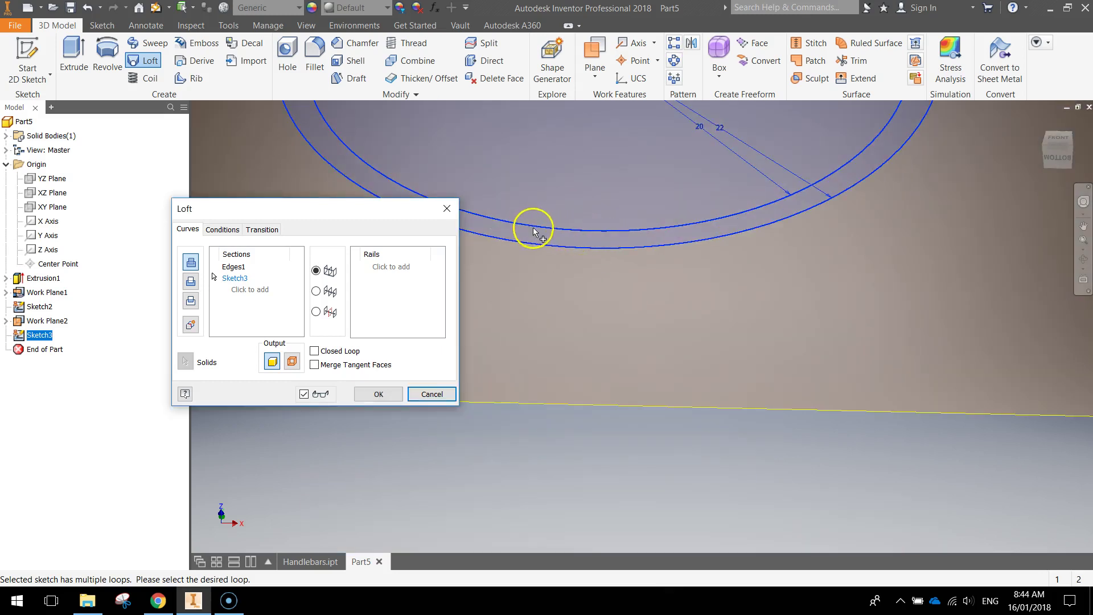
scroll(675, 345, "up", 3)
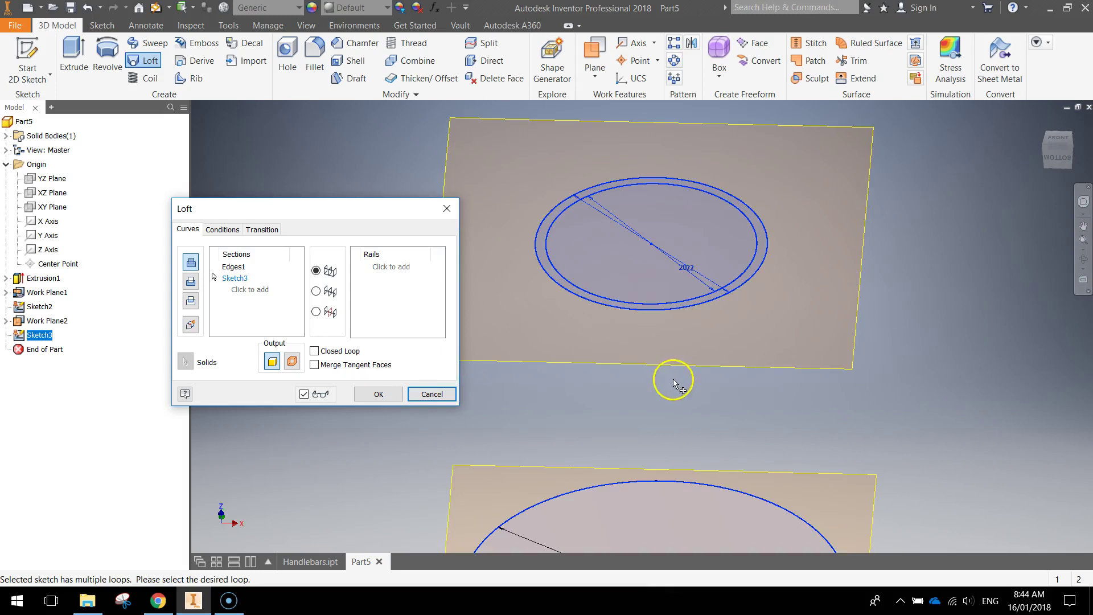
middle_click_drag(674, 378, 693, 247)
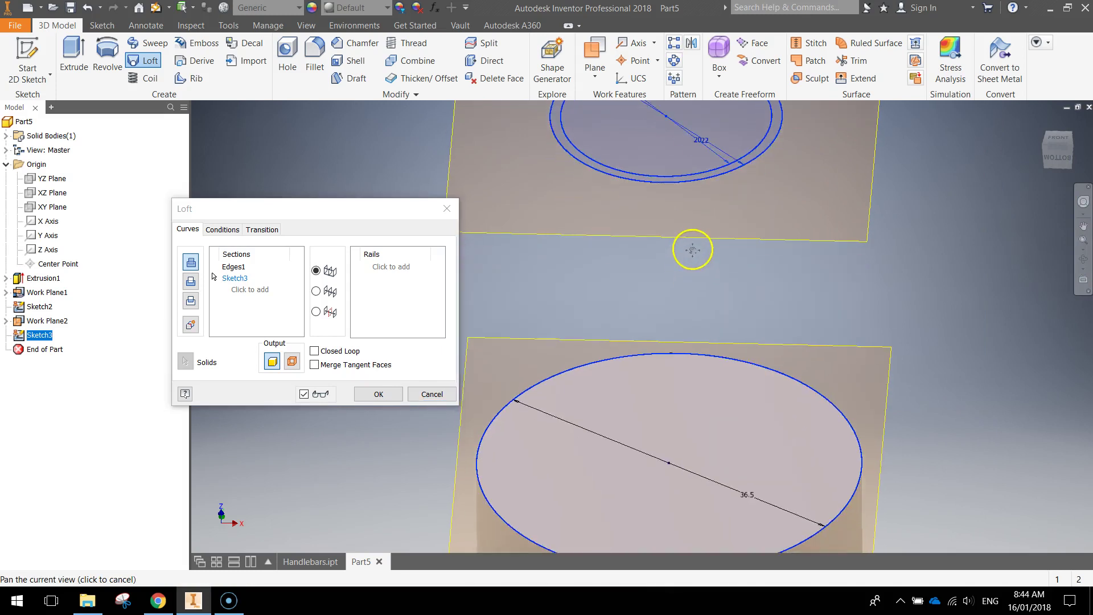
left_click(377, 394)
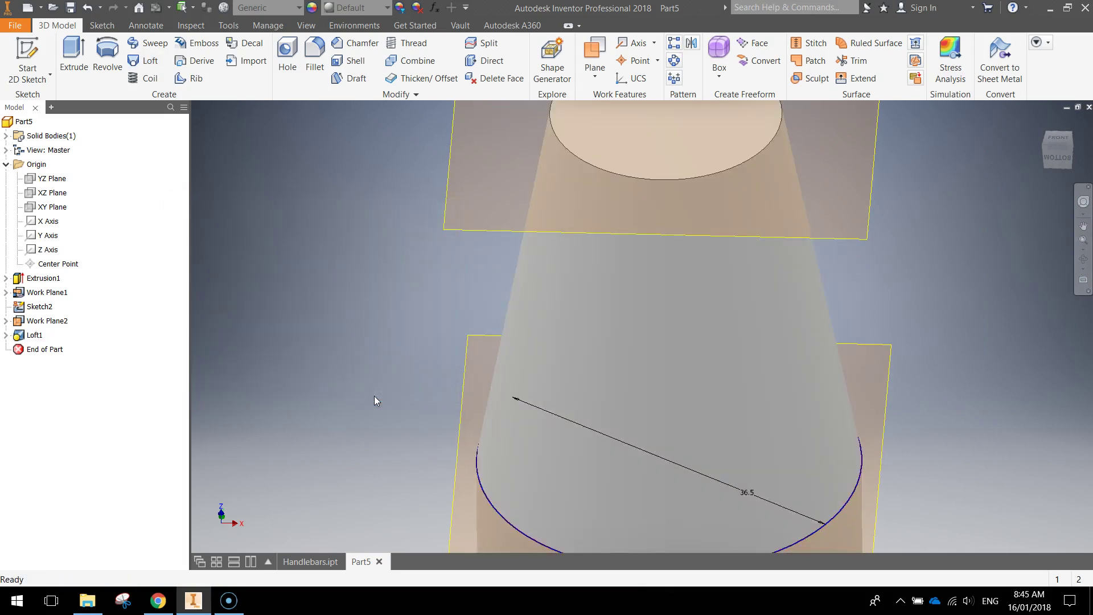
Step: Turn off visibility of Work Plane2 and Work Plane1, then view the loft's top face
middle_click_drag(726, 450, 578, 415)
scroll(579, 417, "up", 2)
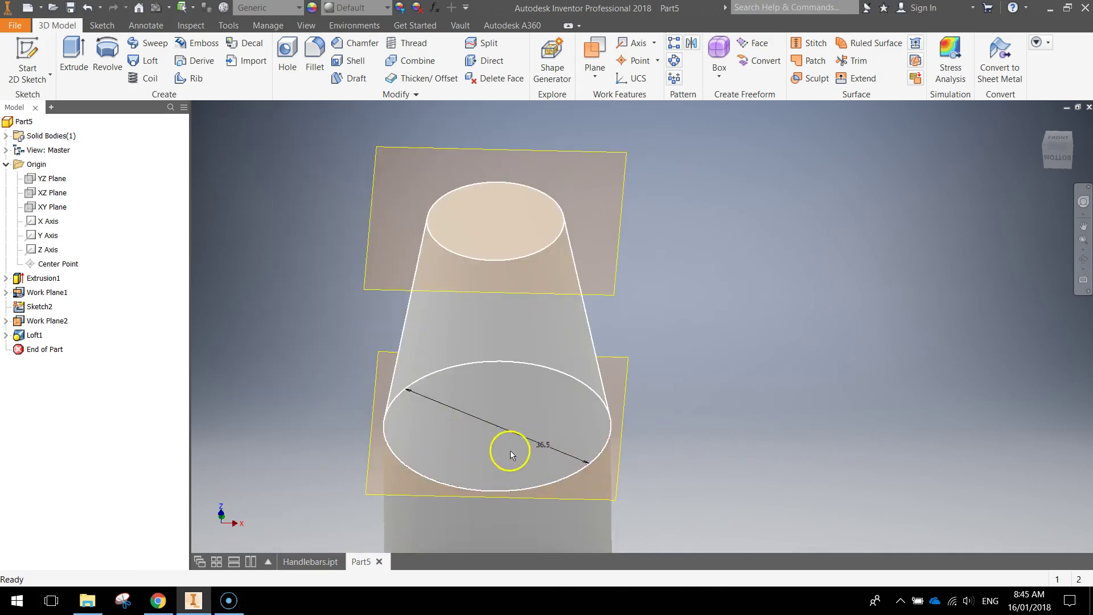
middle_click_drag(505, 261, 541, 291, "shift")
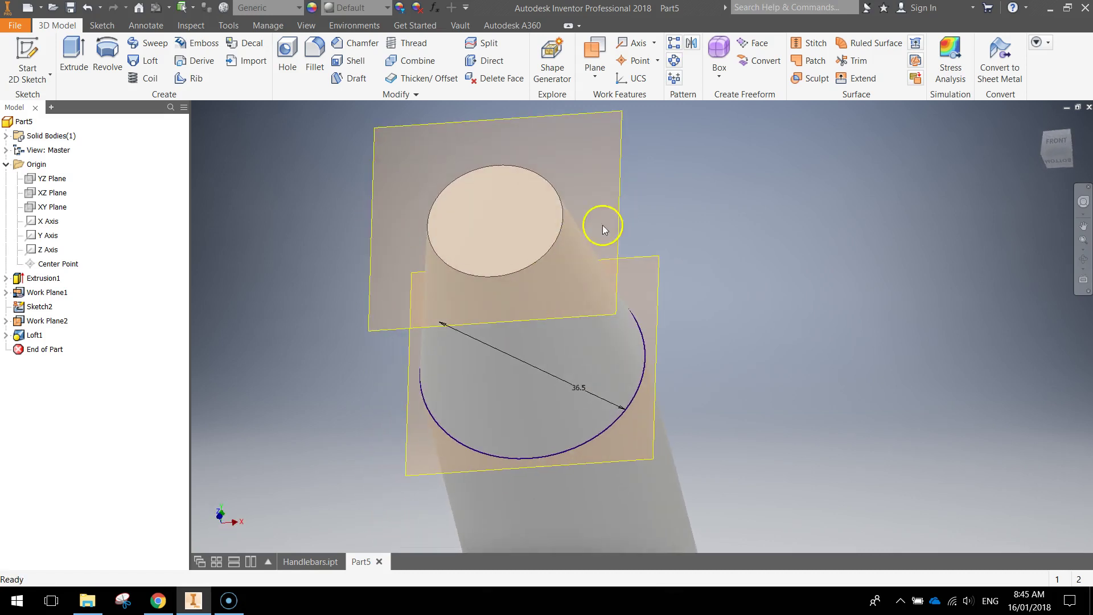
right_click(621, 123)
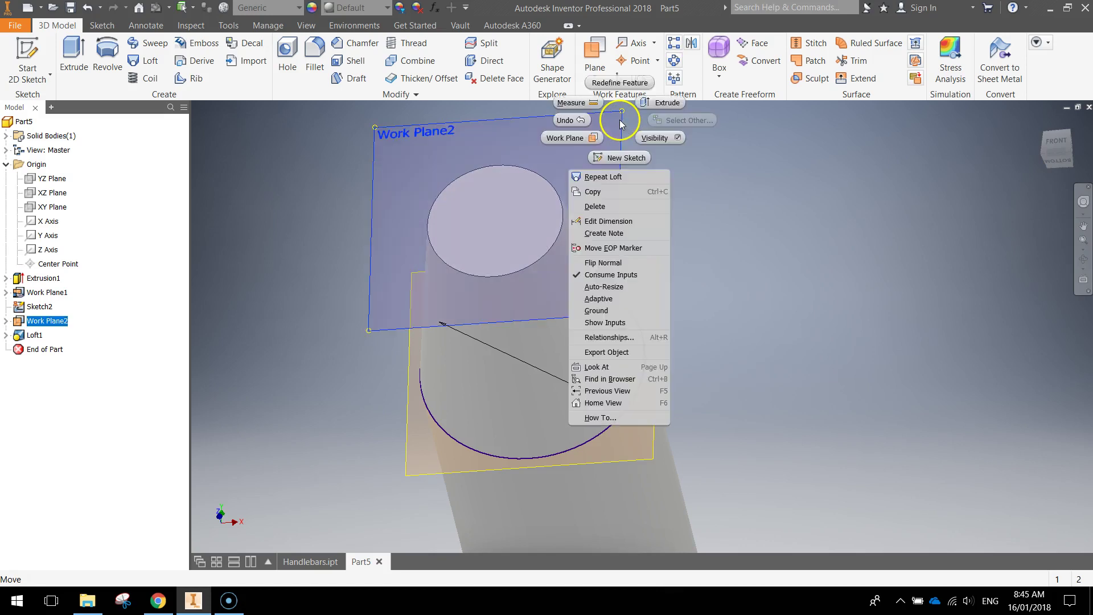
left_click(664, 138)
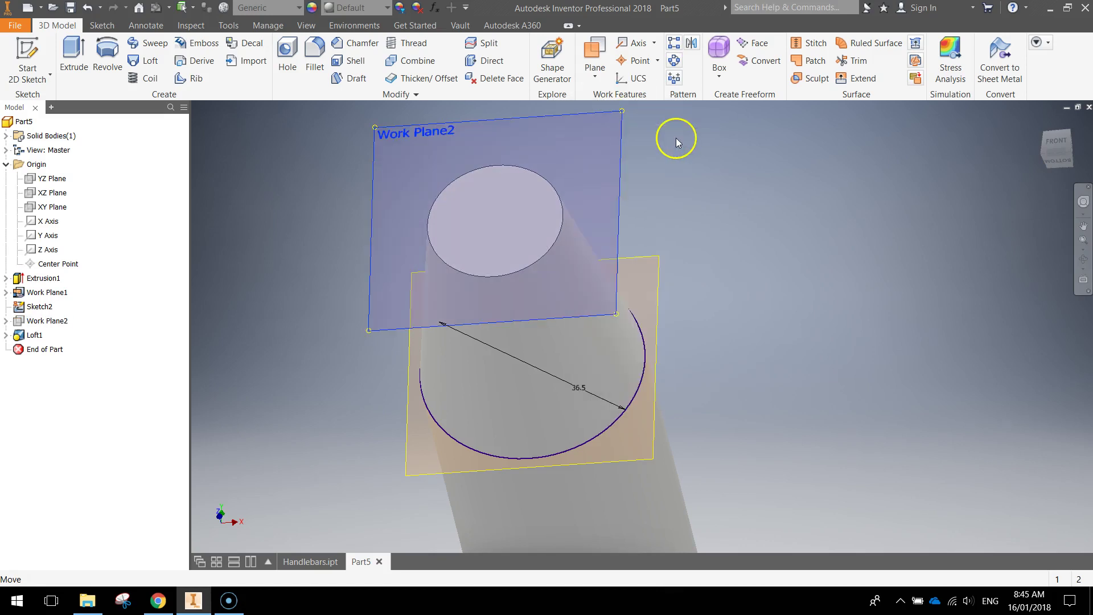
right_click(658, 261)
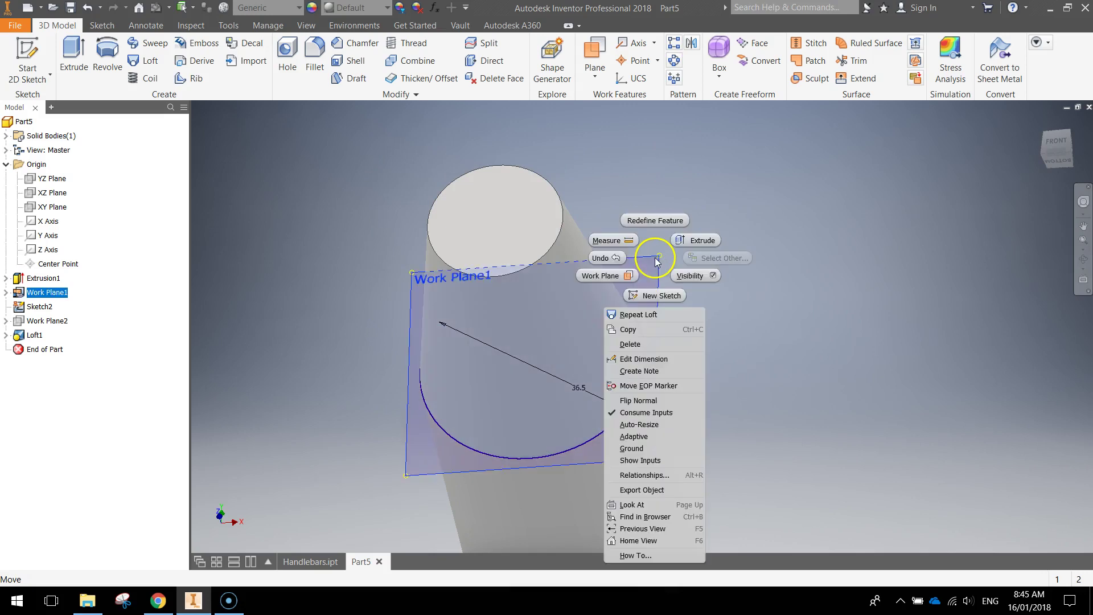
left_click(686, 274)
middle_click_drag(691, 286, 709, 312, "shift")
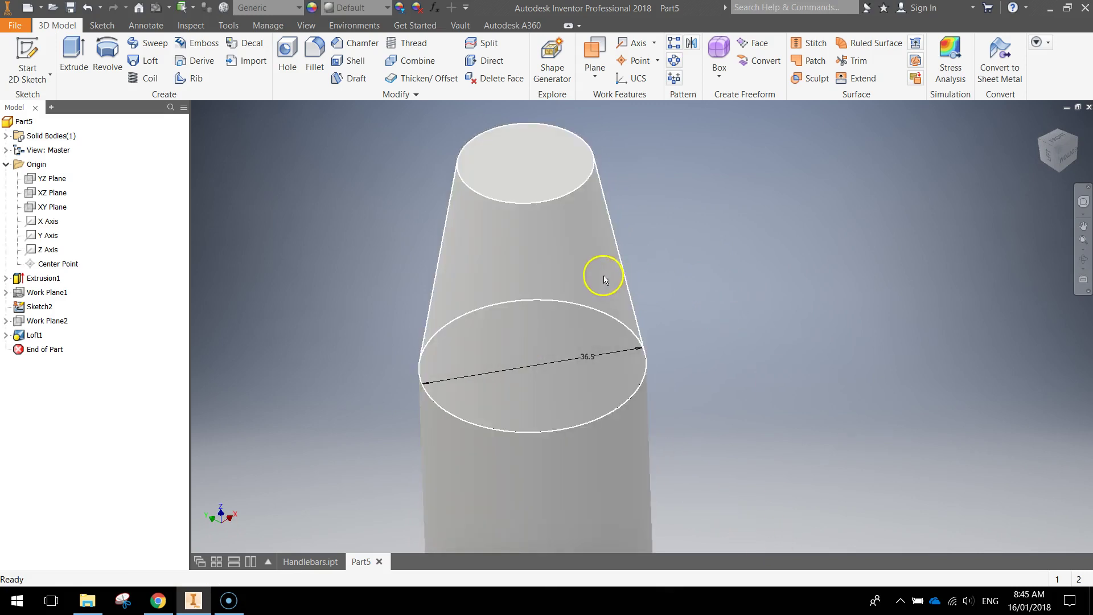
middle_click_drag(602, 276, 522, 289, "shift")
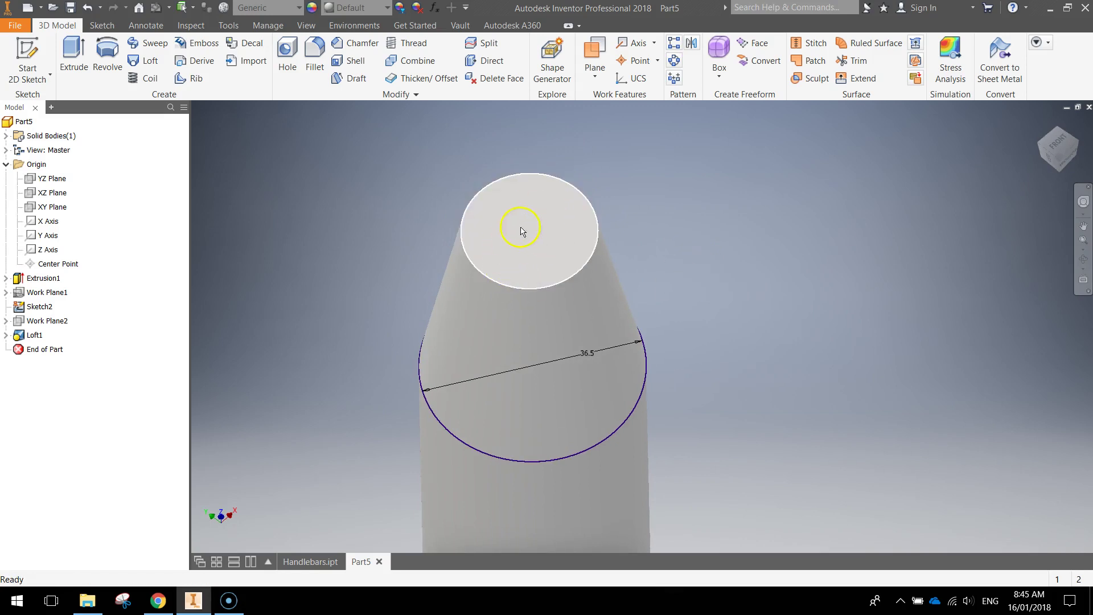
Step: On Loft1's top face, sketch a 22 mm circle at the origin as Sketch4
left_click(48, 55)
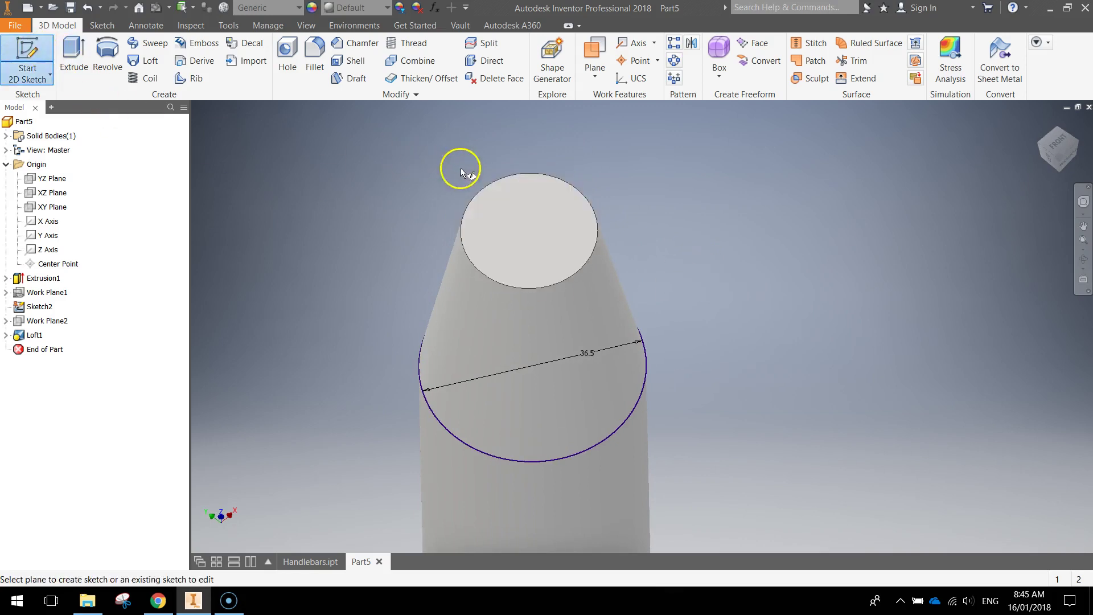
left_click(496, 185)
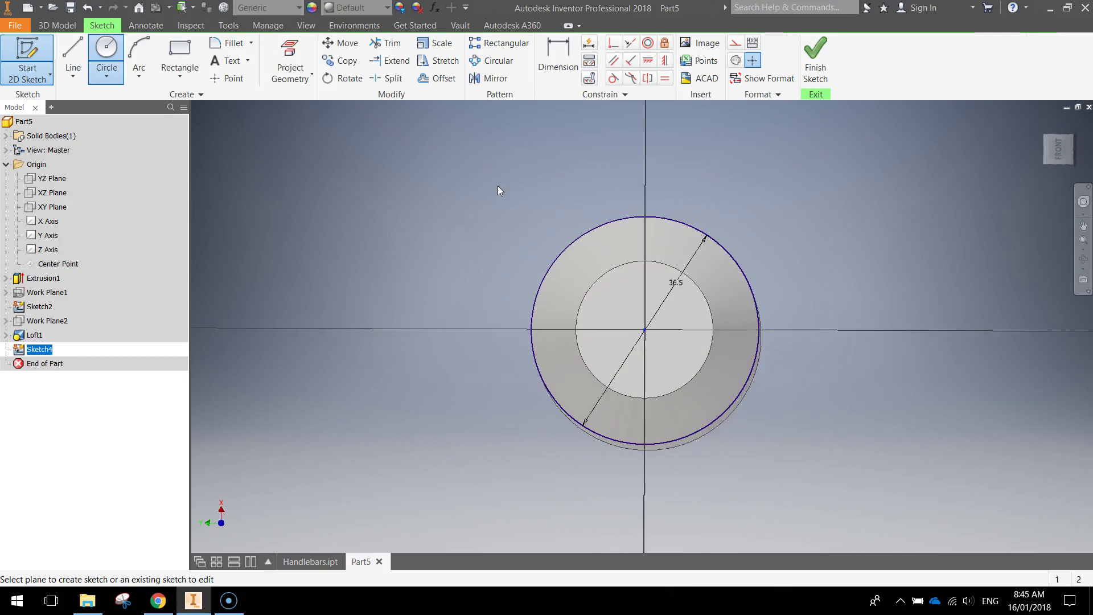
left_click(108, 50)
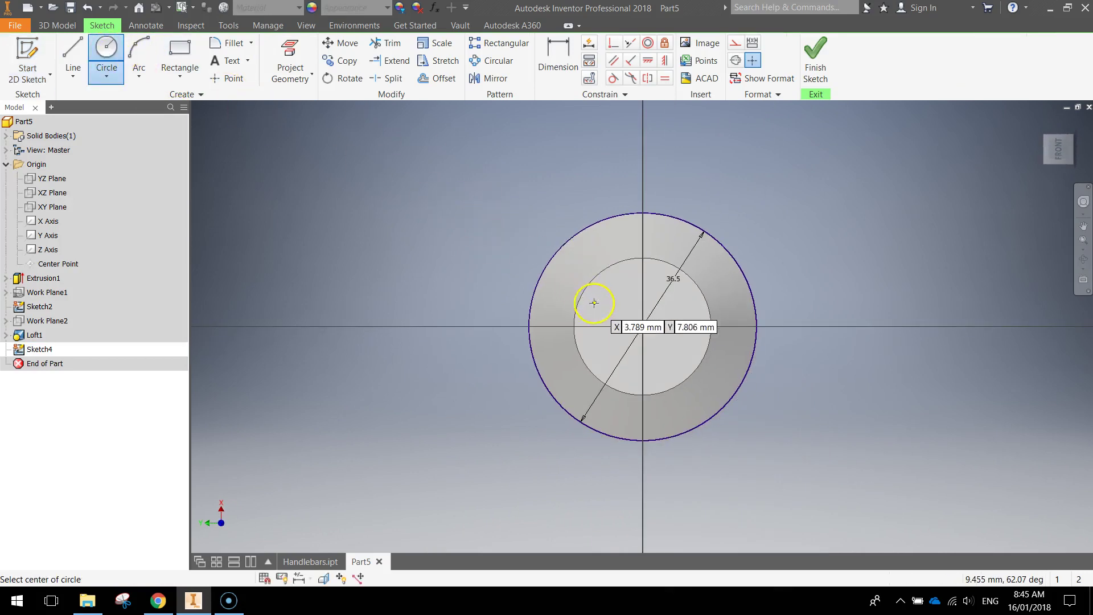
left_click(643, 326)
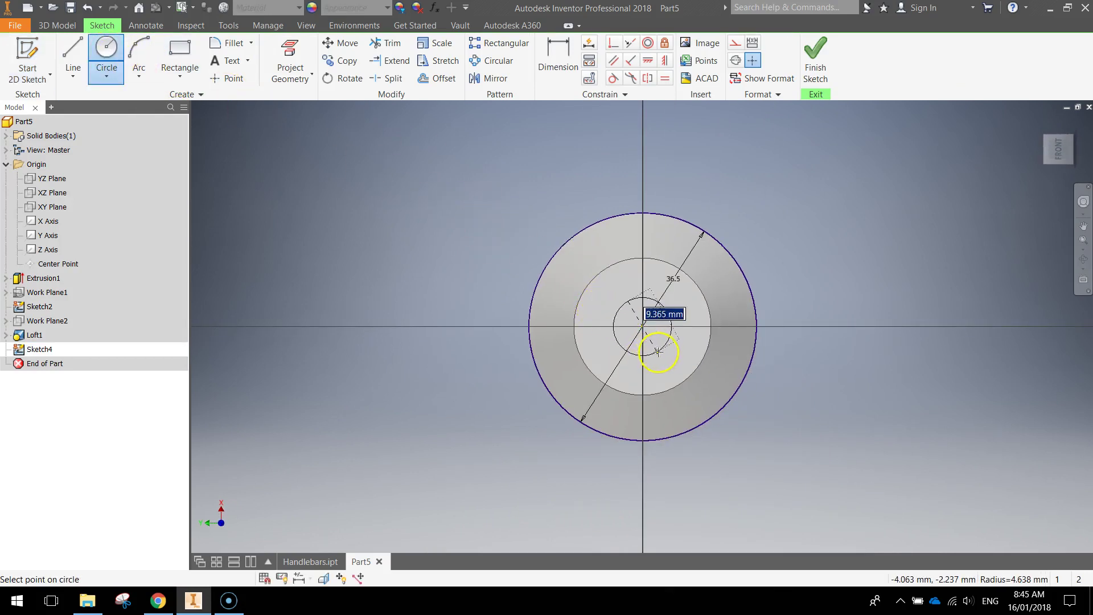
type("22")
key("Return")
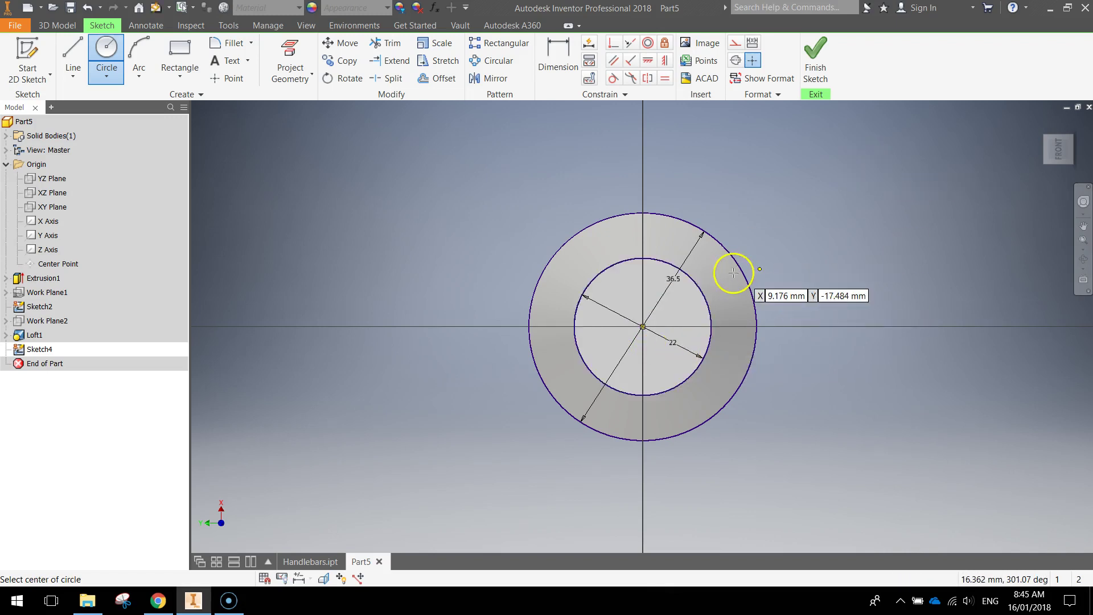
left_click(815, 66)
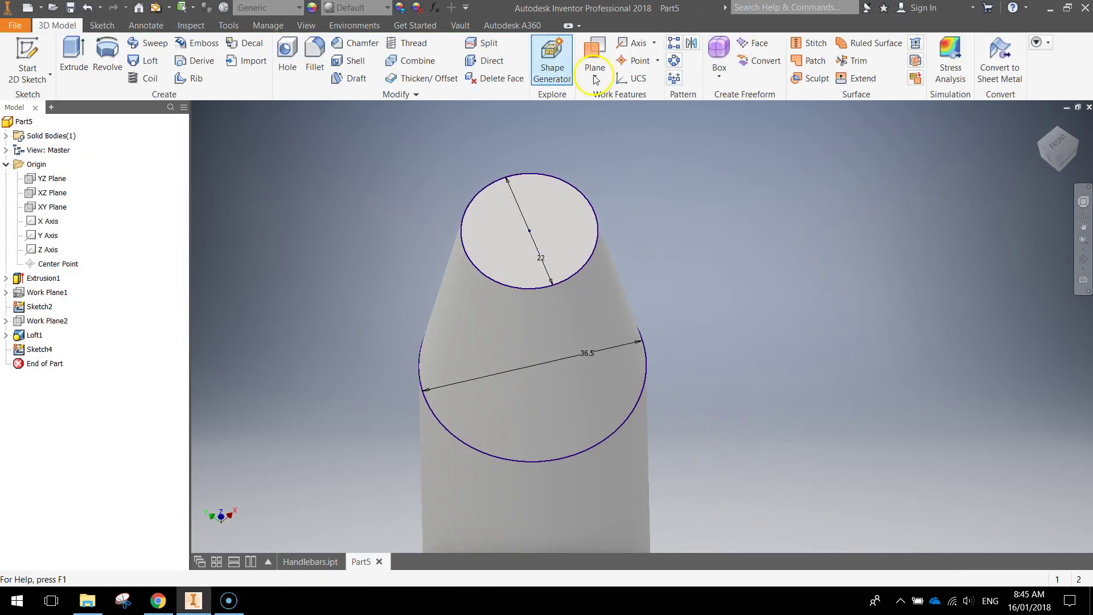
Step: Extrude the 22 mm top-face circle 60 mm into Extrusion2 and orbit to inspect it
left_click(68, 52)
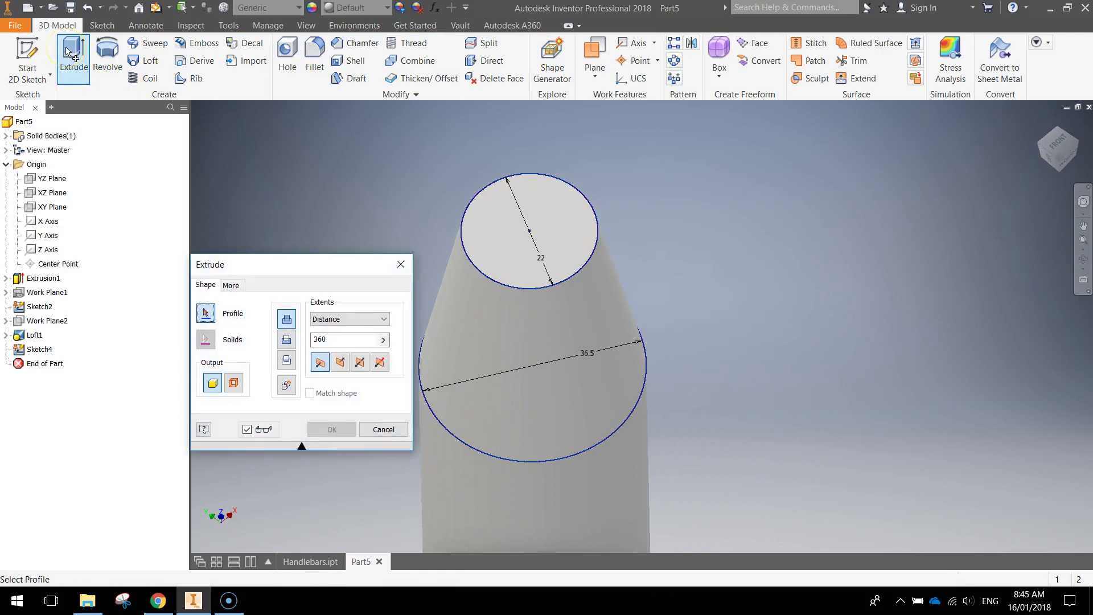
left_click_drag(327, 339, 323, 341)
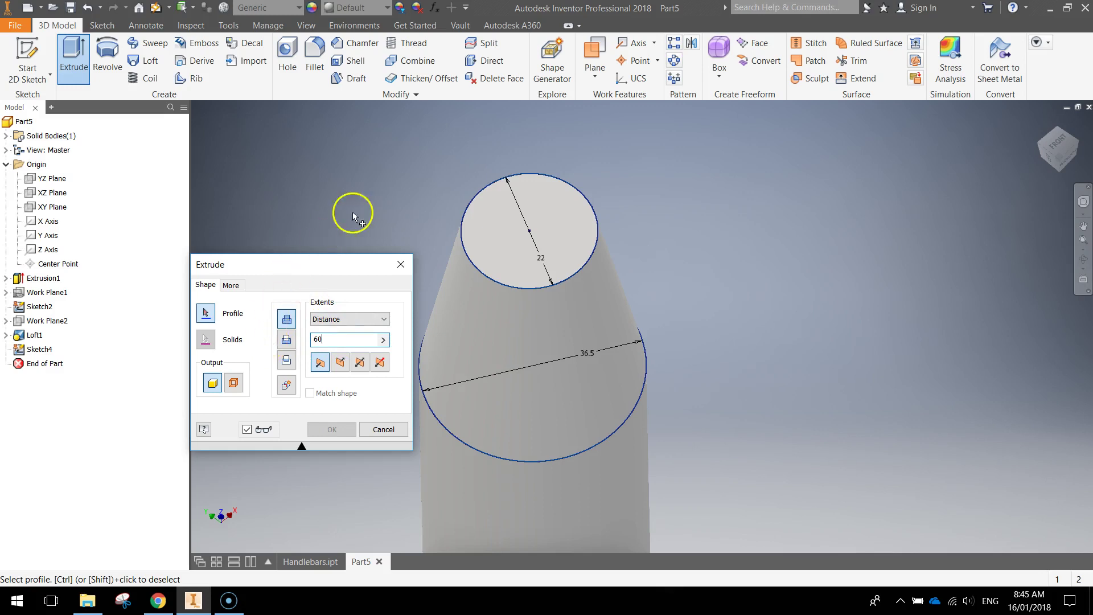
left_click(473, 205)
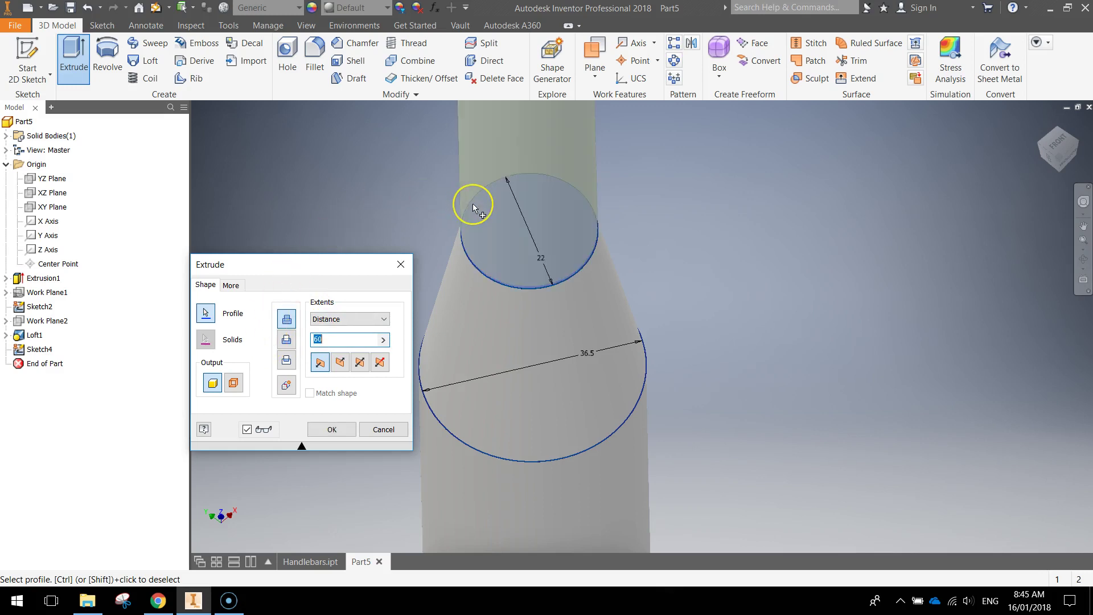
left_click(342, 431)
middle_click_drag(622, 288, 569, 244, "shift")
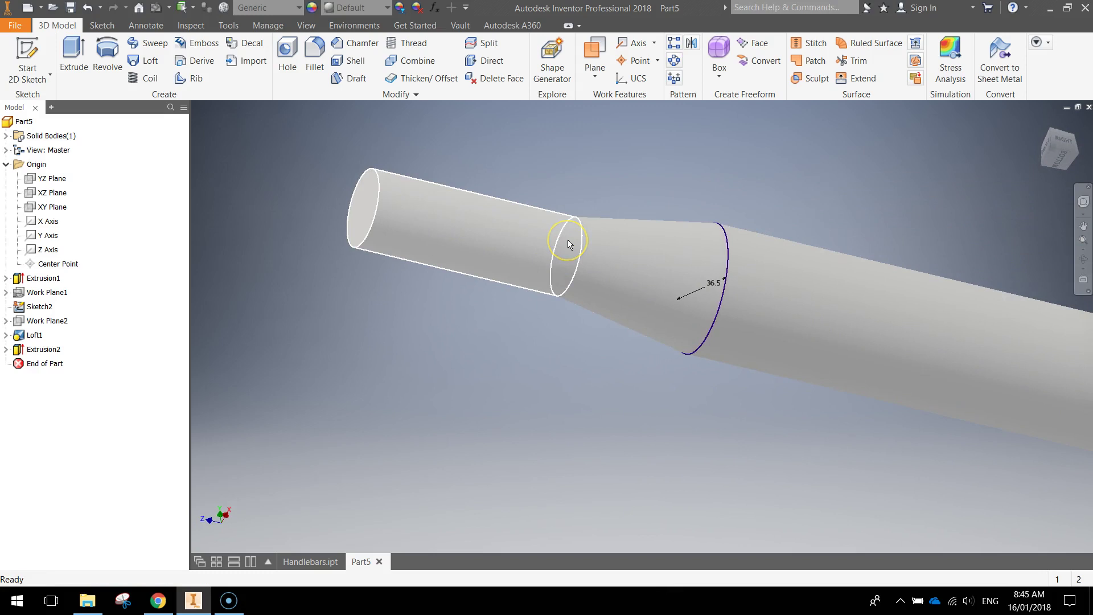
left_click(586, 260)
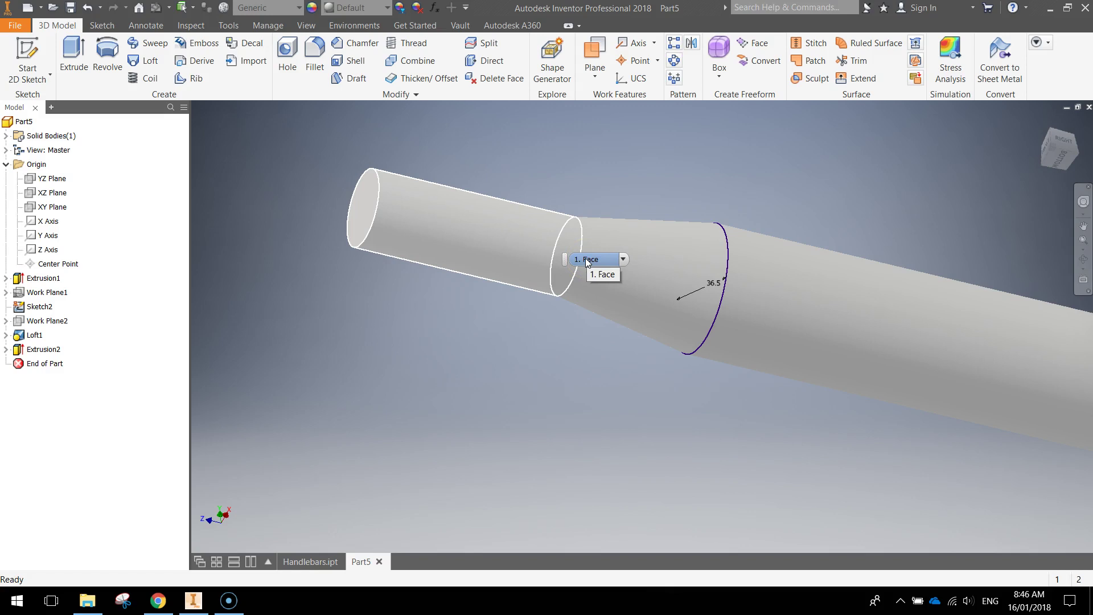
middle_click_drag(644, 361, 666, 353, "shift")
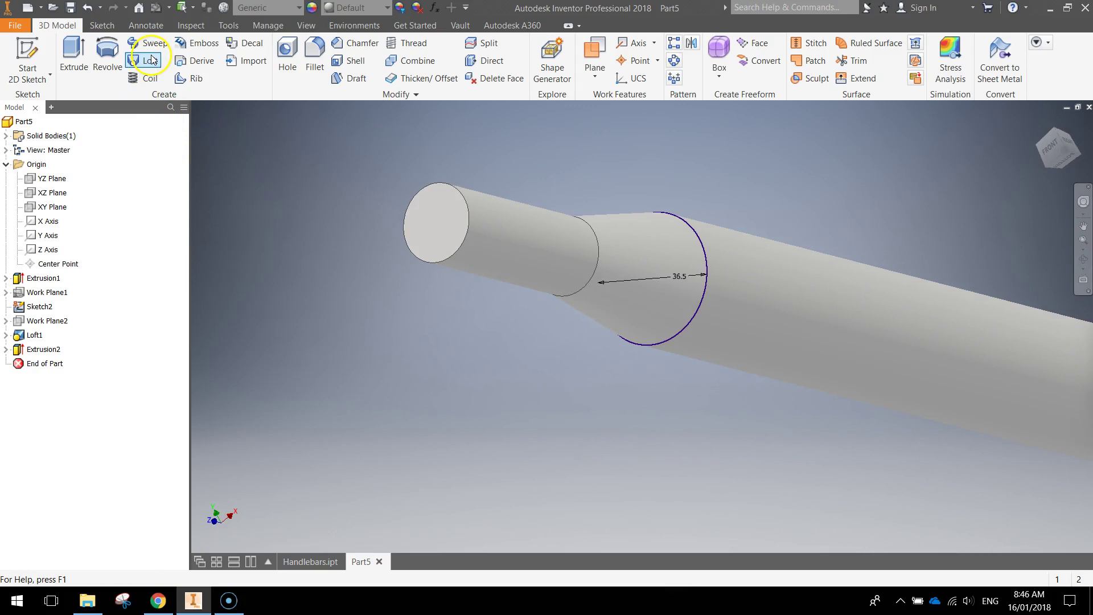
left_click(353, 61)
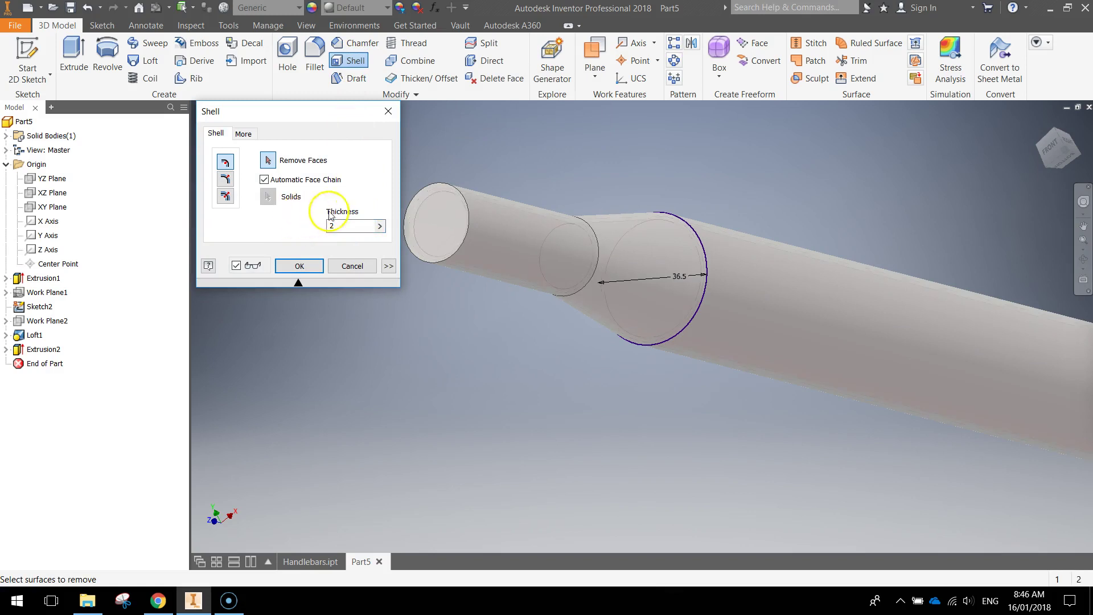
left_click(441, 225)
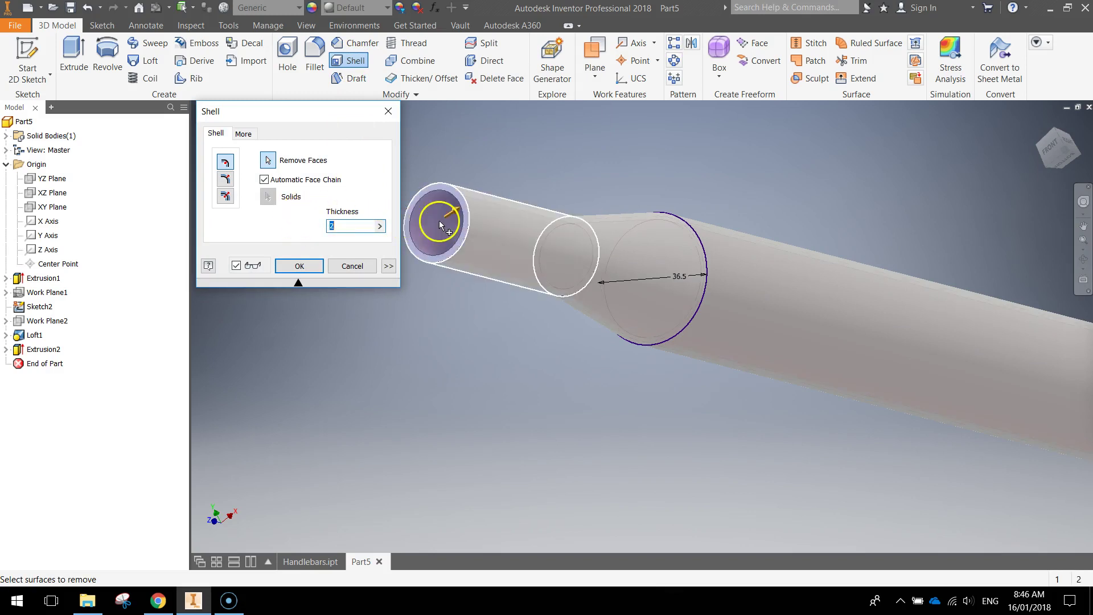
middle_click_drag(507, 244, 531, 208, "shift")
scroll(661, 317, "down", 3)
middle_click_drag(661, 317, 642, 297, "shift")
scroll(647, 305, "up", 2)
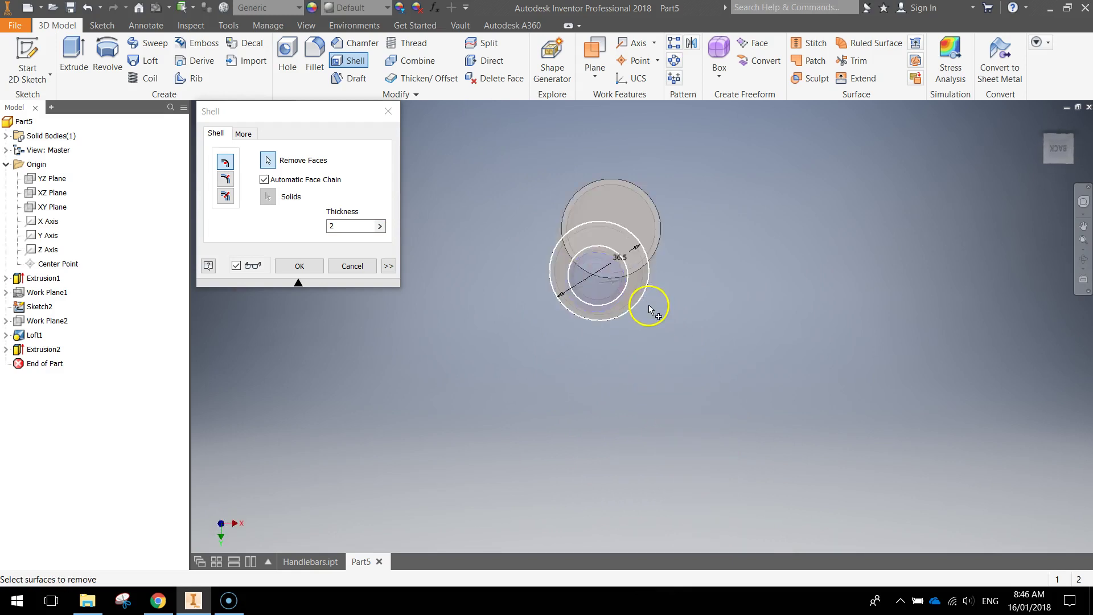
left_click(619, 204)
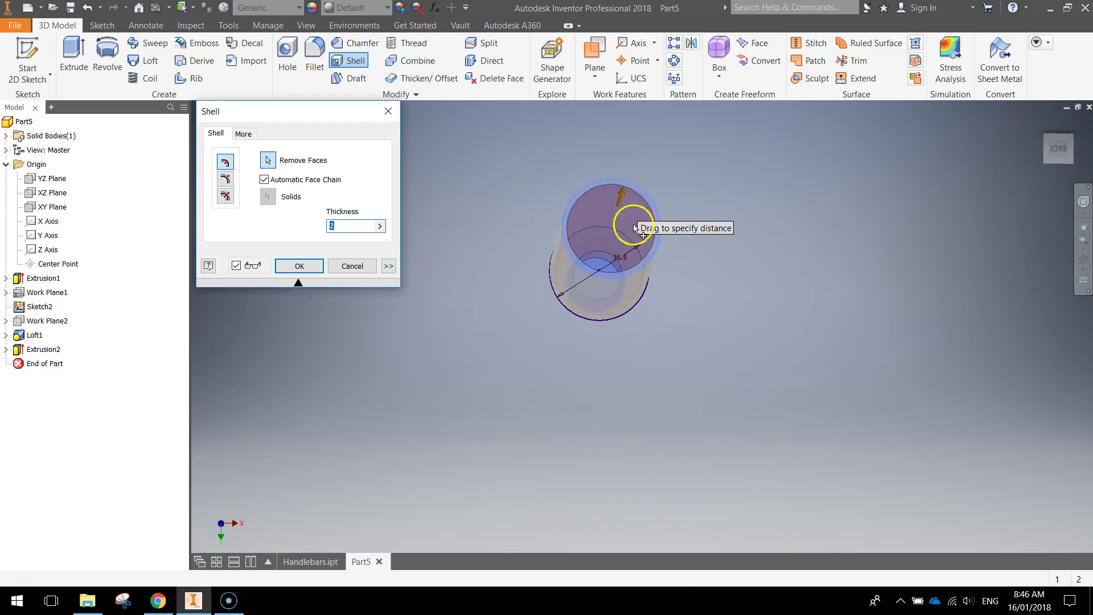
middle_click_drag(617, 224, 656, 242, "shift")
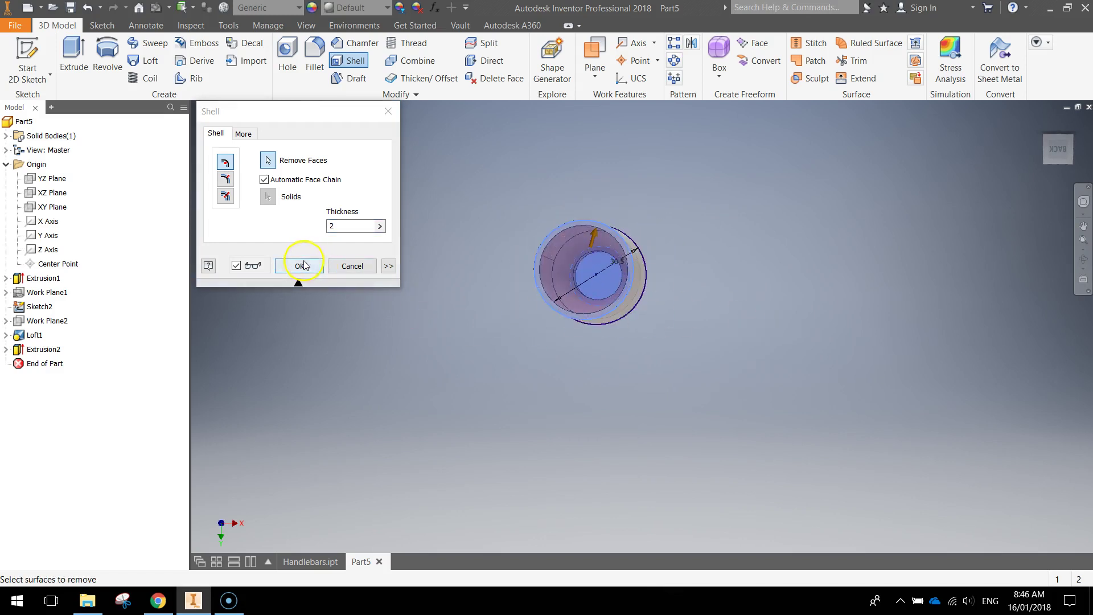
left_click(302, 267)
scroll(590, 291, "down", 2)
middle_click_drag(589, 291, 643, 430, "shift")
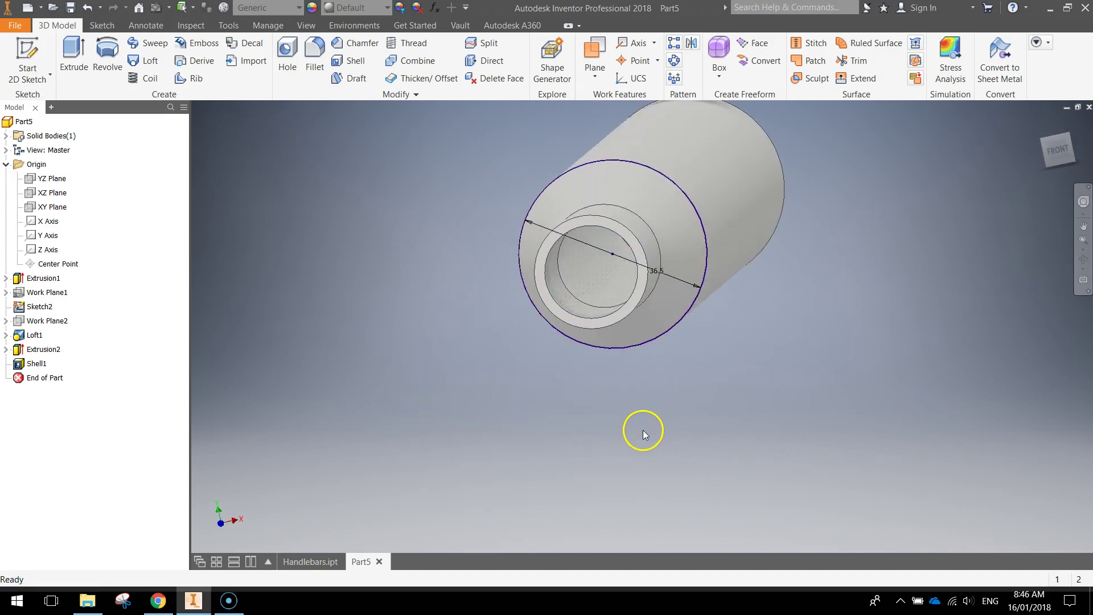
middle_click_drag(684, 399, 607, 339, "shift")
middle_click_drag(761, 398, 594, 371)
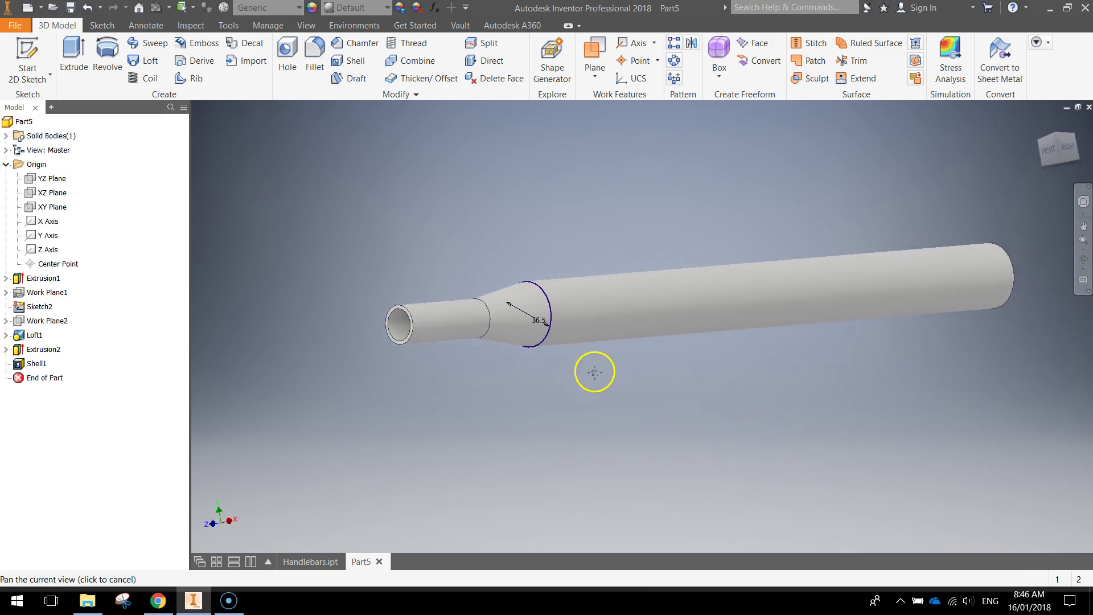
Step: Start a new 2D sketch on the YZ Plane and bring the tube's narrow end into view
left_click(26, 51)
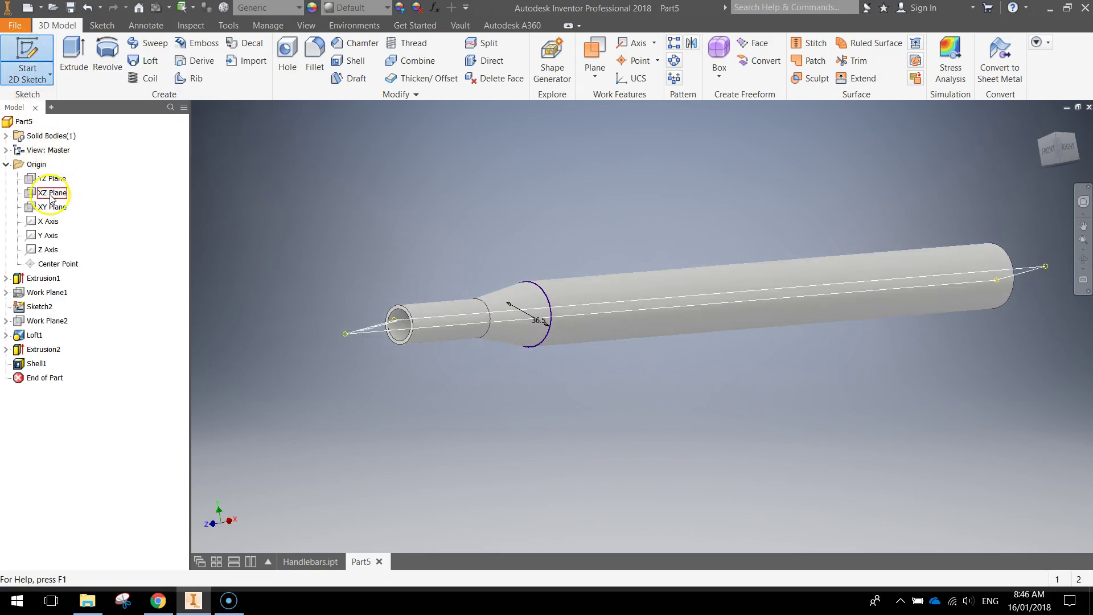
left_click(48, 178)
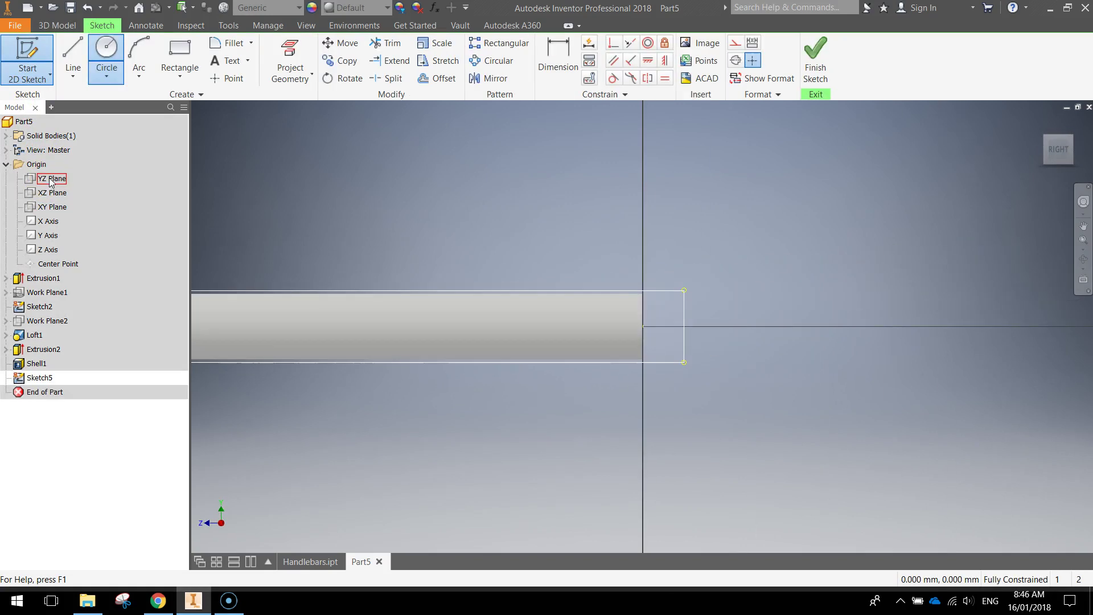
left_click_drag(662, 418, 845, 421)
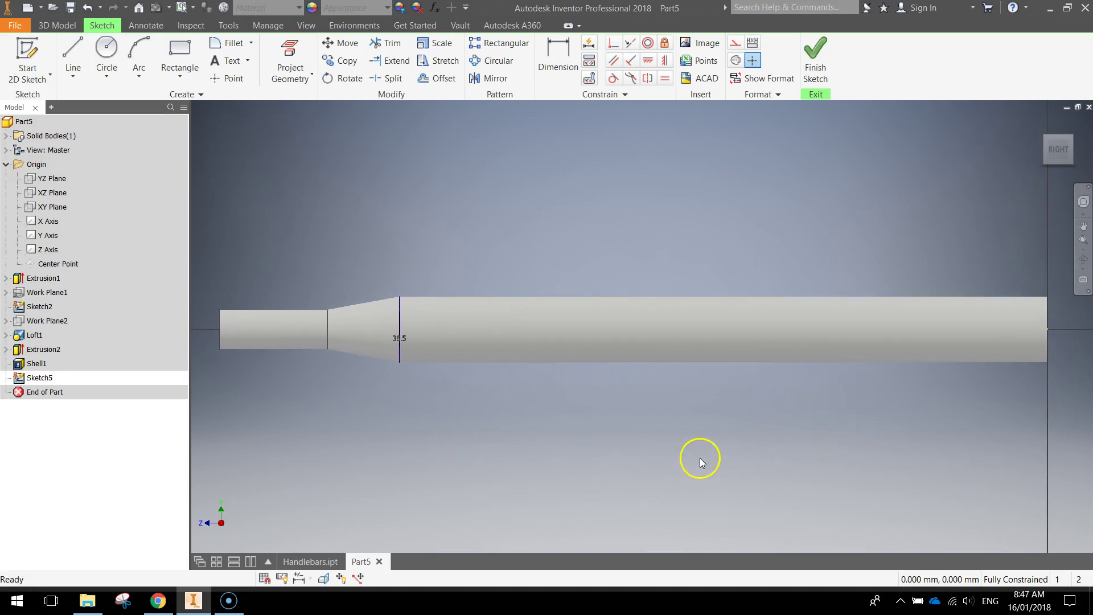
left_click_drag(463, 434, 671, 426)
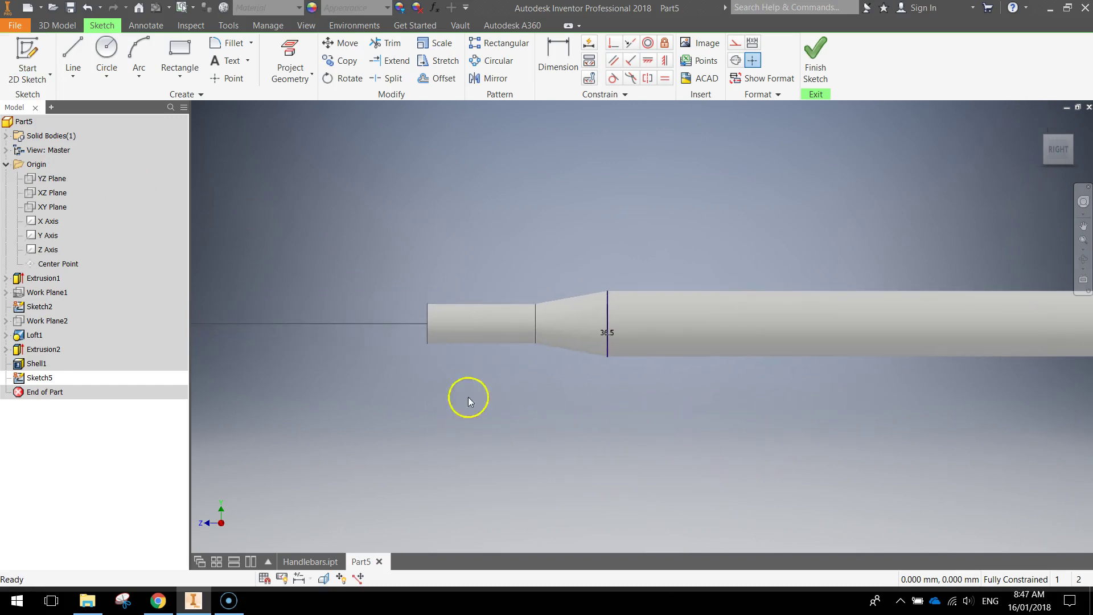
scroll(431, 333, "up", 2)
scroll(431, 331, "up", 4)
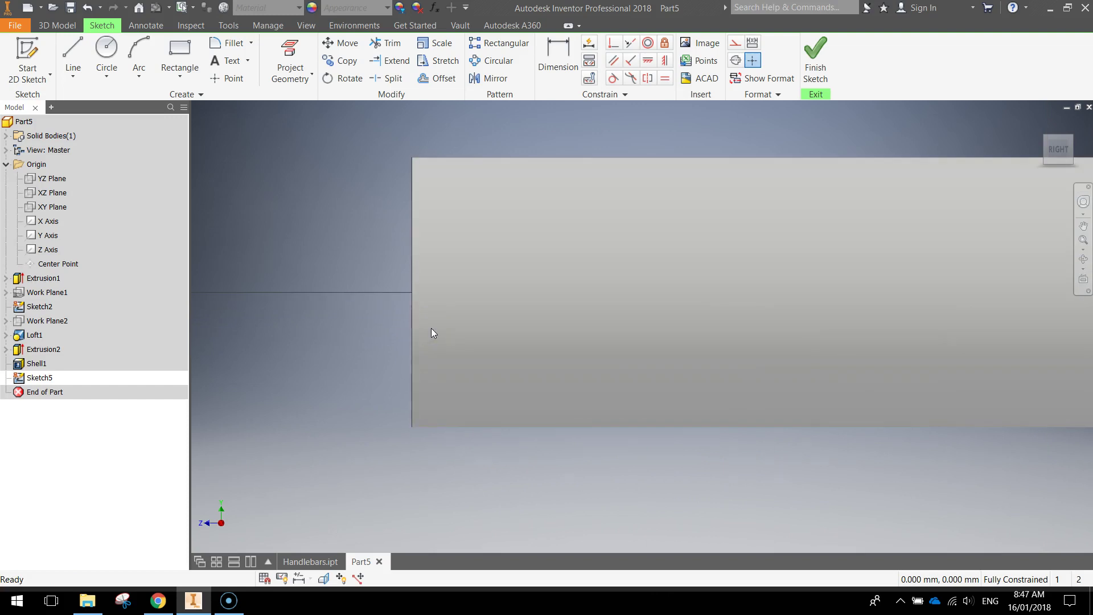
Step: Draw concentric 20 mm and 22 mm circles centred on the tube's narrow end
left_click(106, 54)
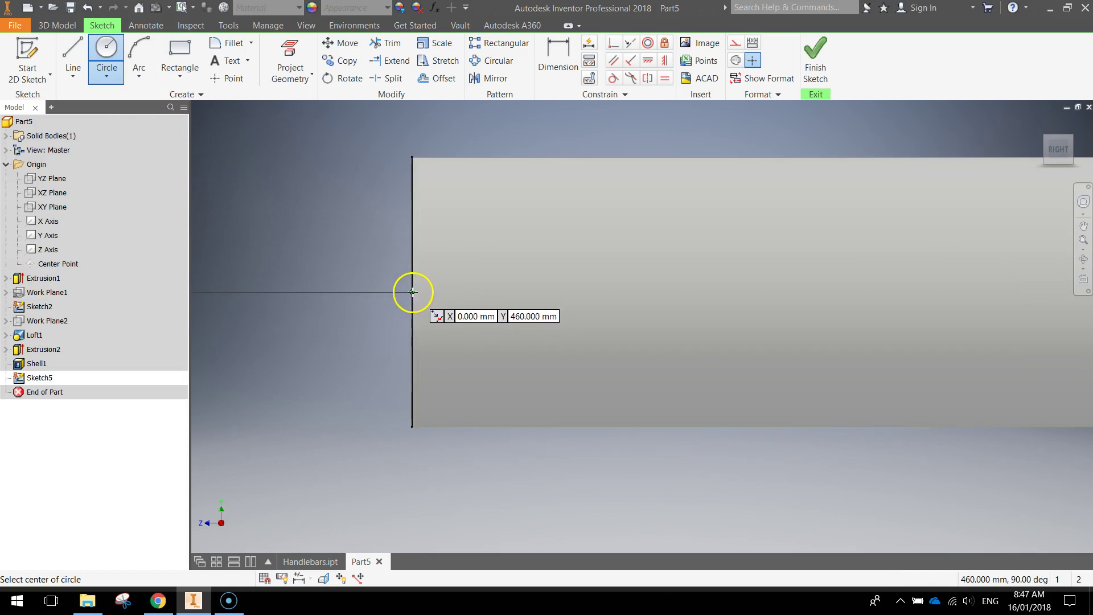
left_click(412, 292)
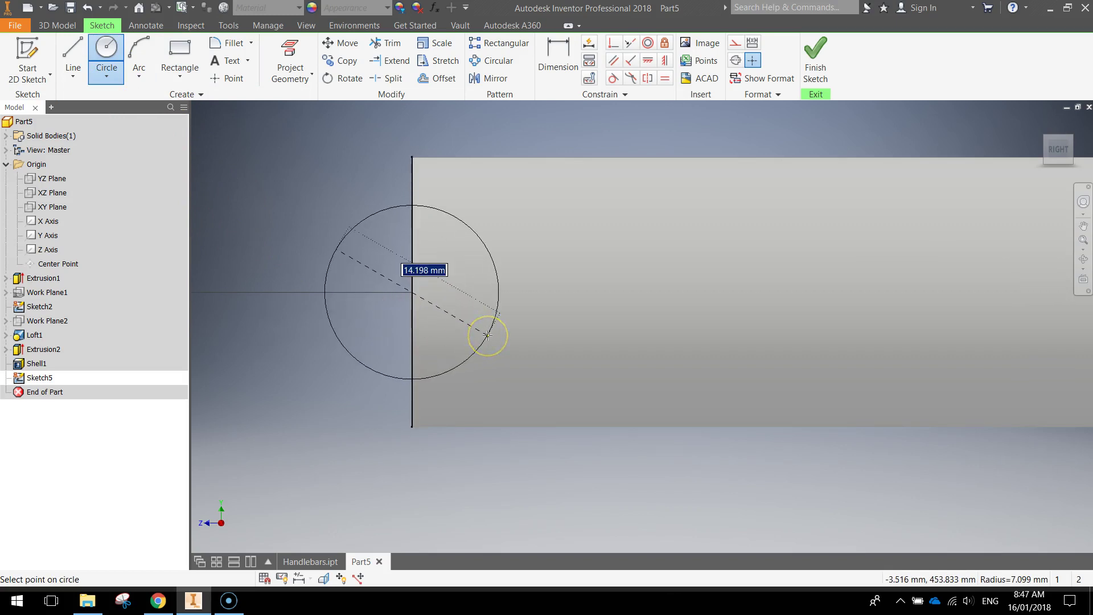
key("Return")
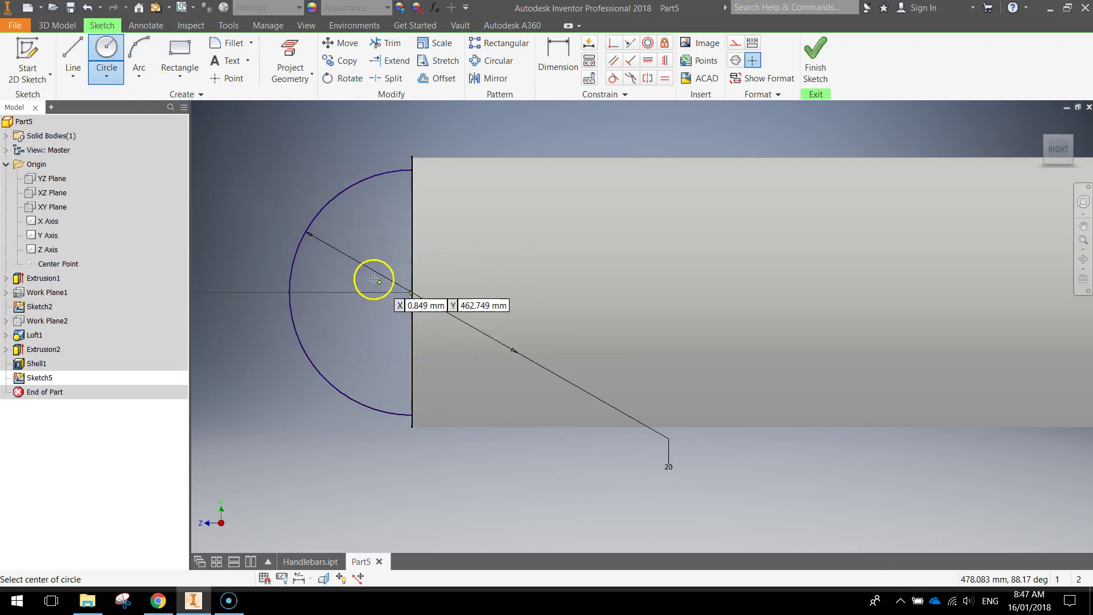
left_click(411, 292)
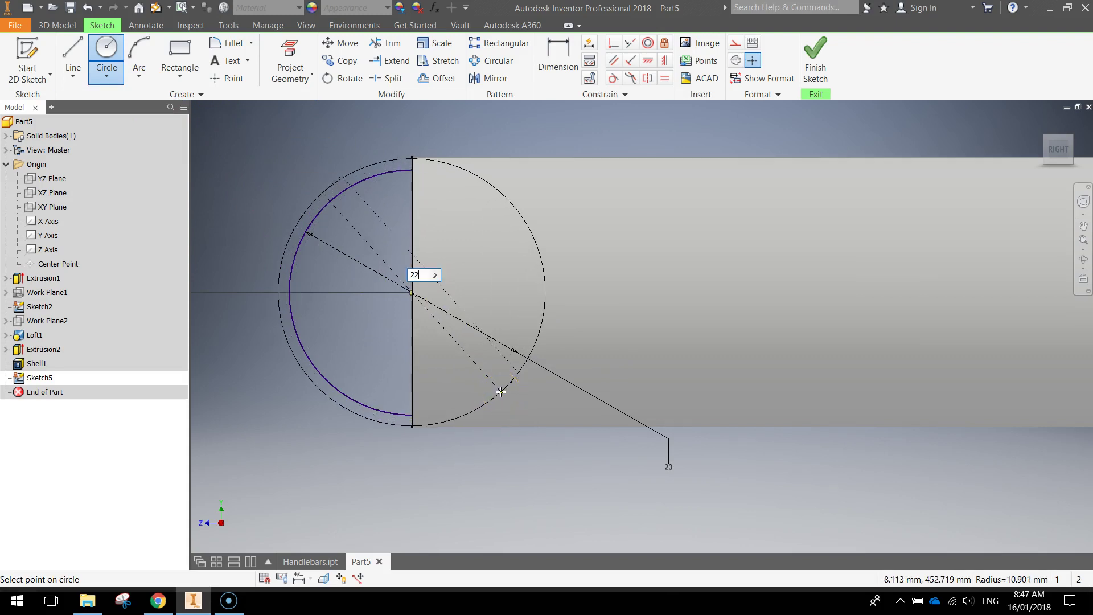
key("Return")
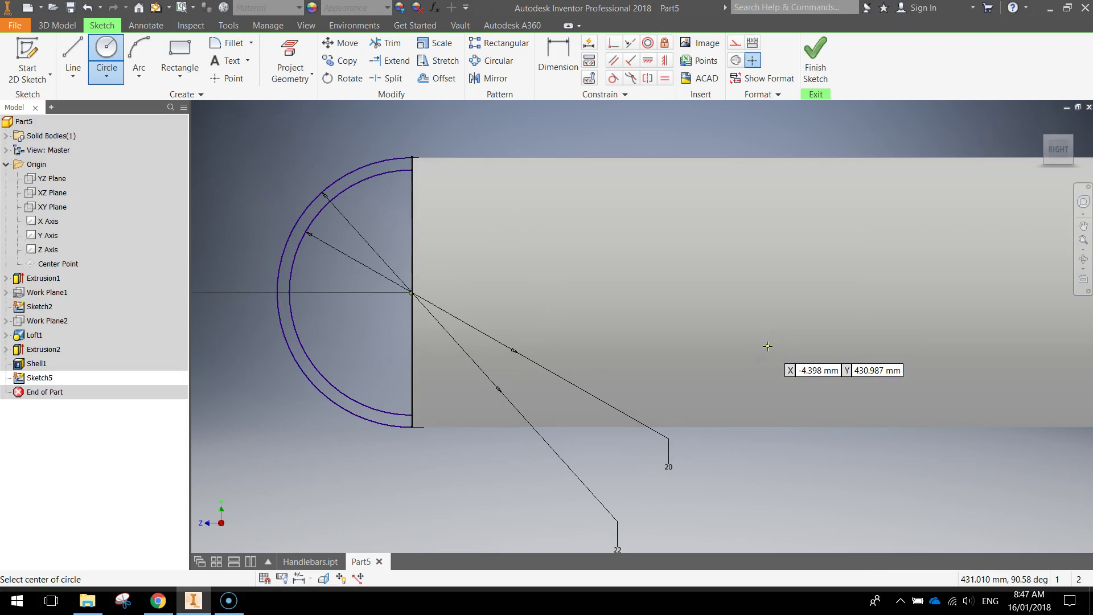
Step: Finish Sketch5 and extrude the circle profile symmetrically 460 mm into the crossbar
left_click(816, 57)
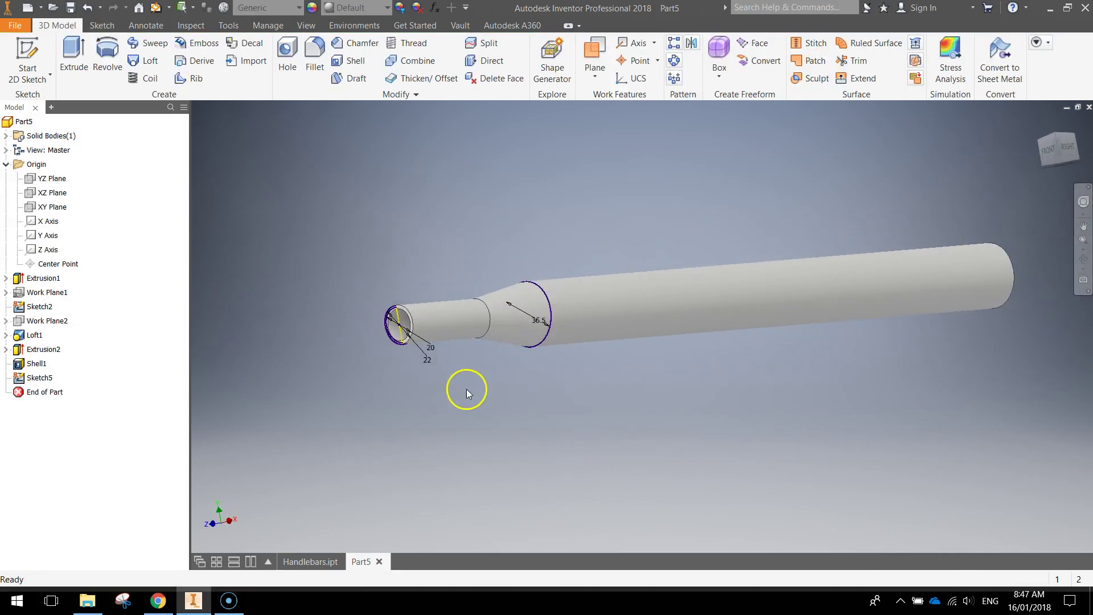
mouse_move(466, 386)
middle_mouse_down("shift")
mouse_move(443, 393)
mouse_move(461, 387)
middle_mouse_up("shift")
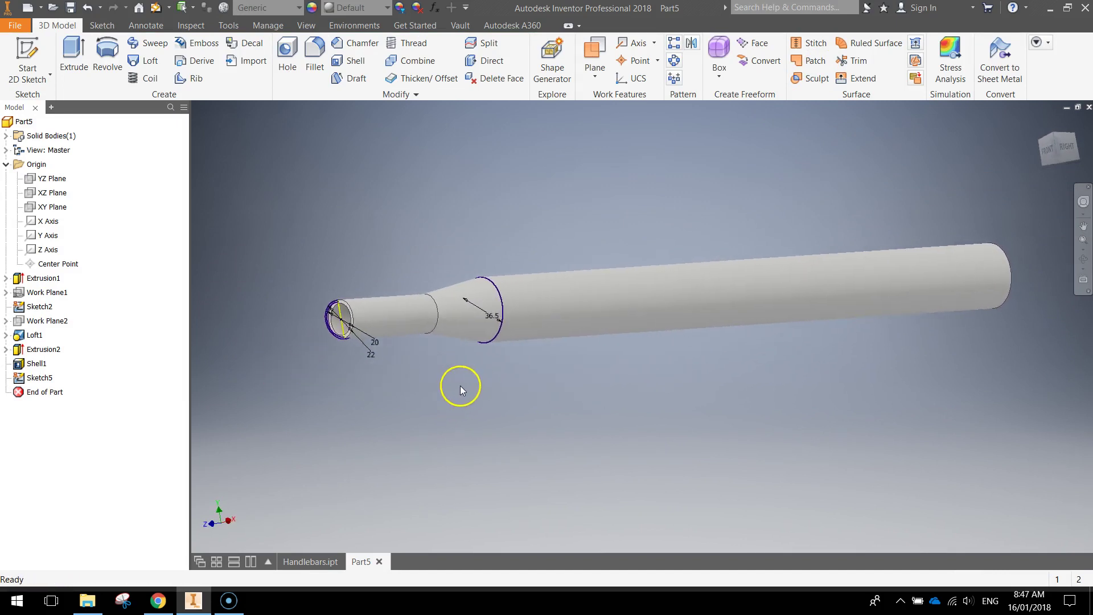
left_click(75, 52)
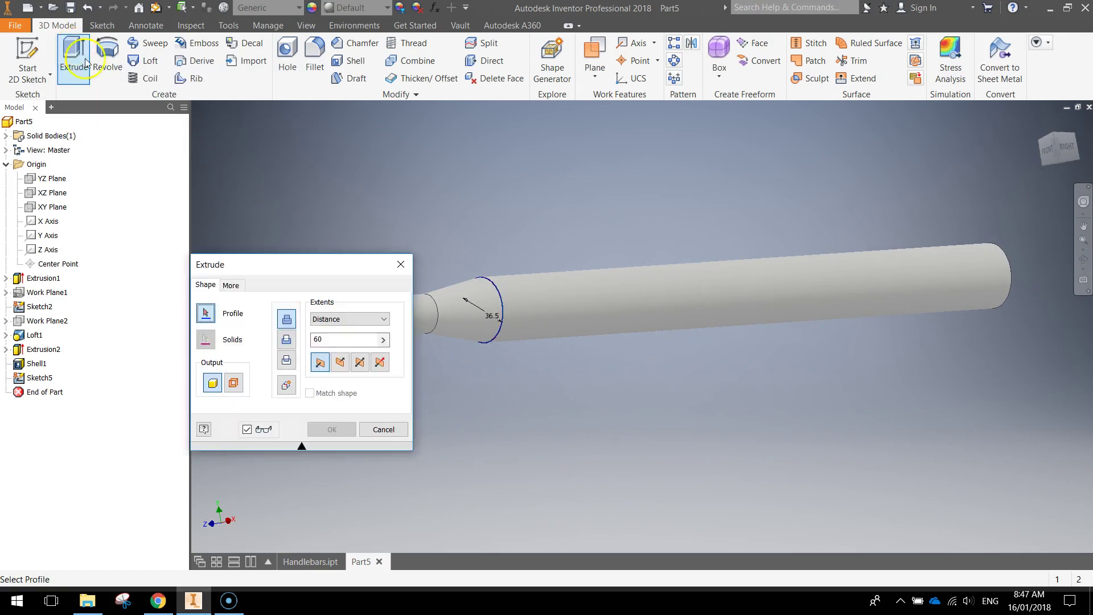
double_click(316, 340)
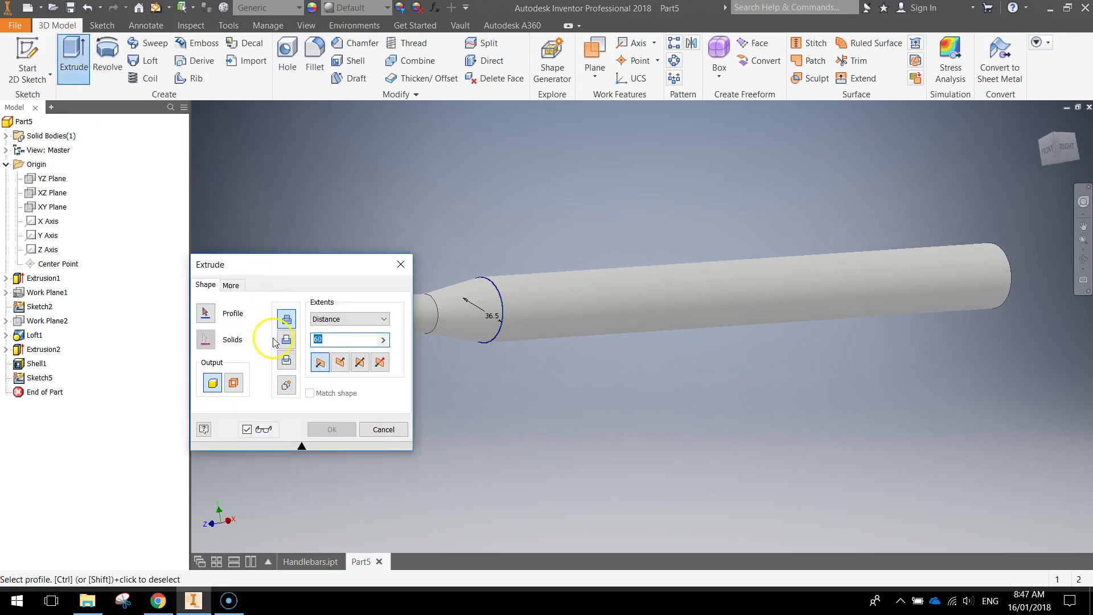
left_click_drag(319, 264, 385, 82)
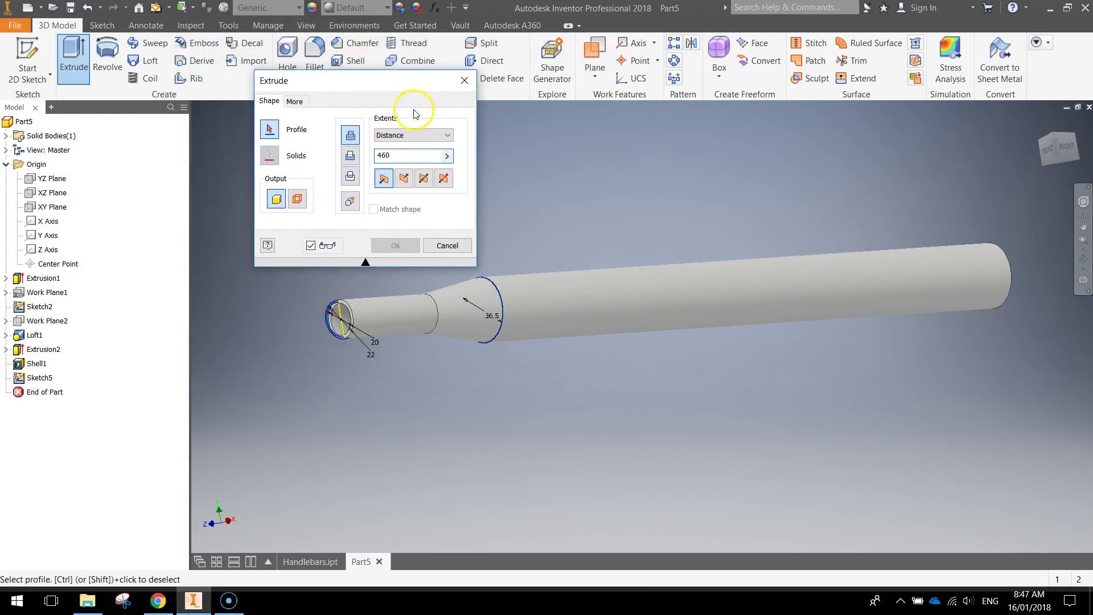
left_click(424, 179)
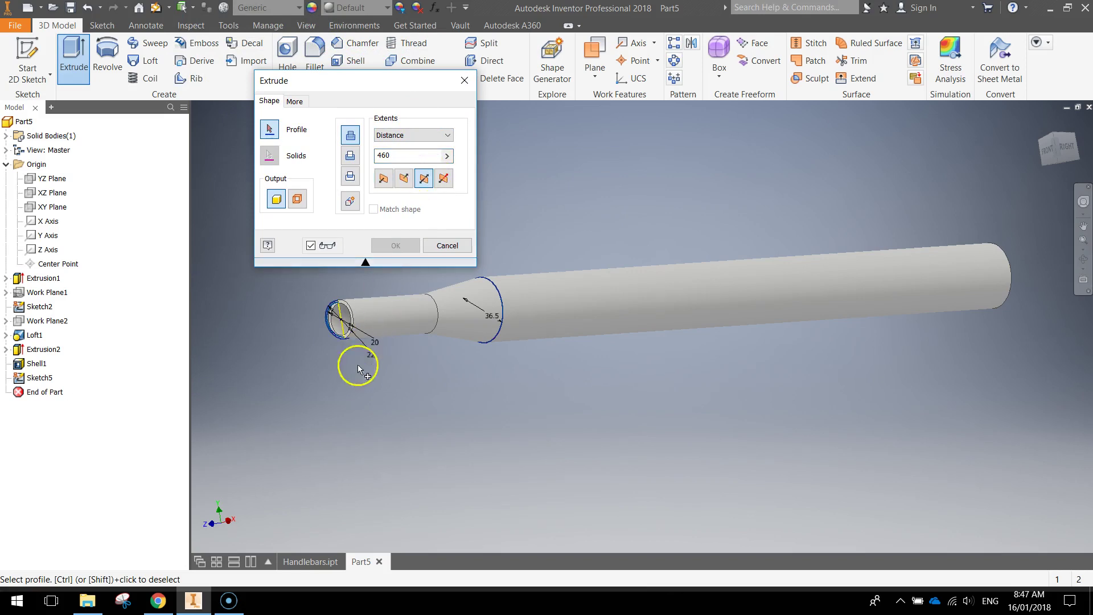
scroll(356, 347, "up", 5)
middle_click_drag(351, 332, 463, 410)
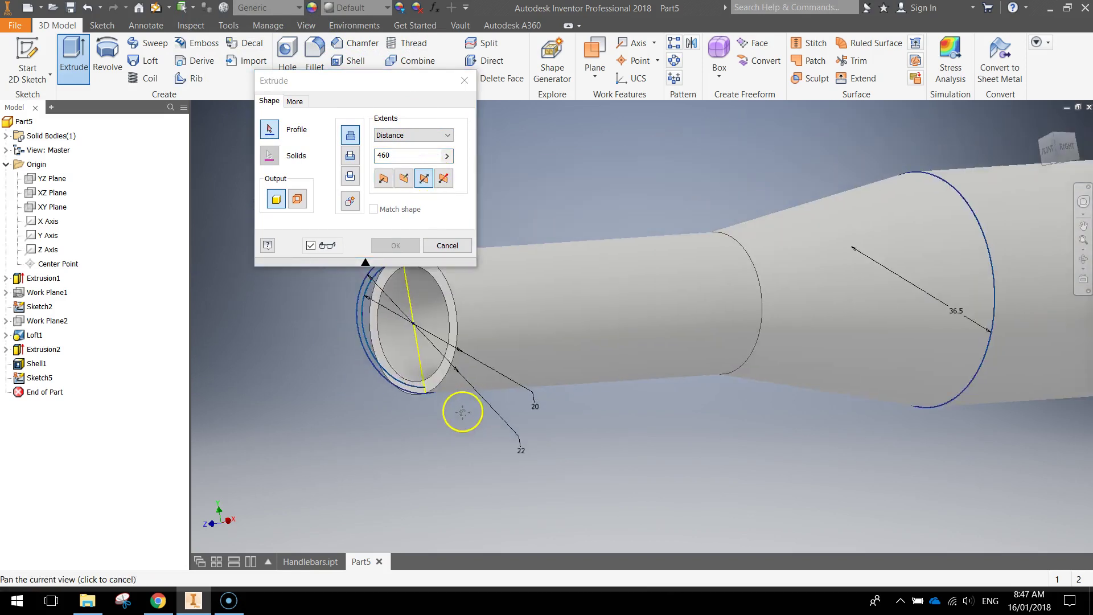
left_click(362, 328)
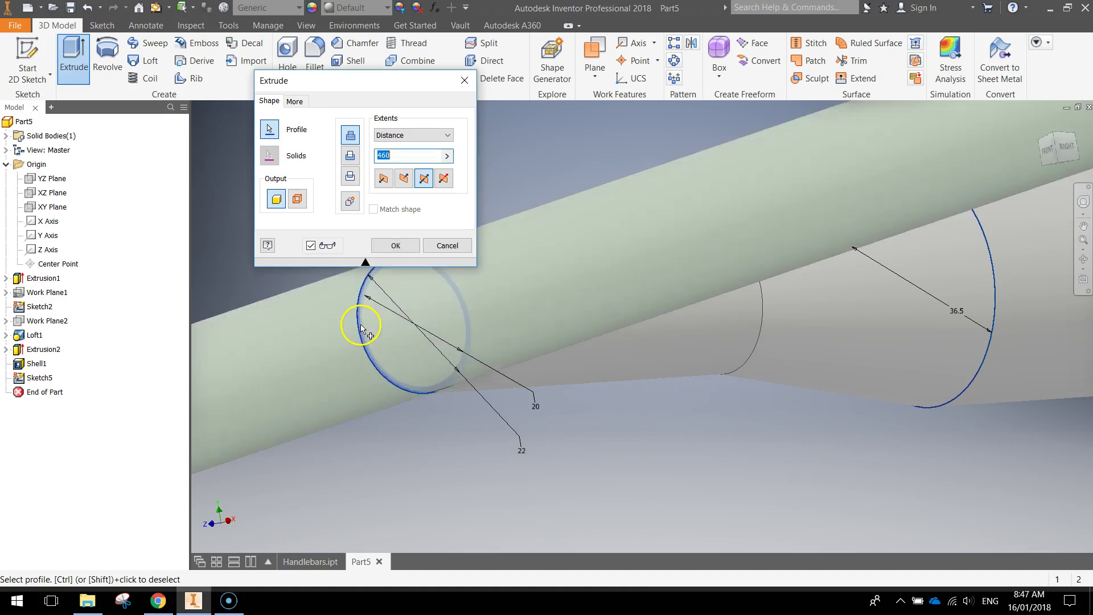
scroll(483, 373, "down", 3)
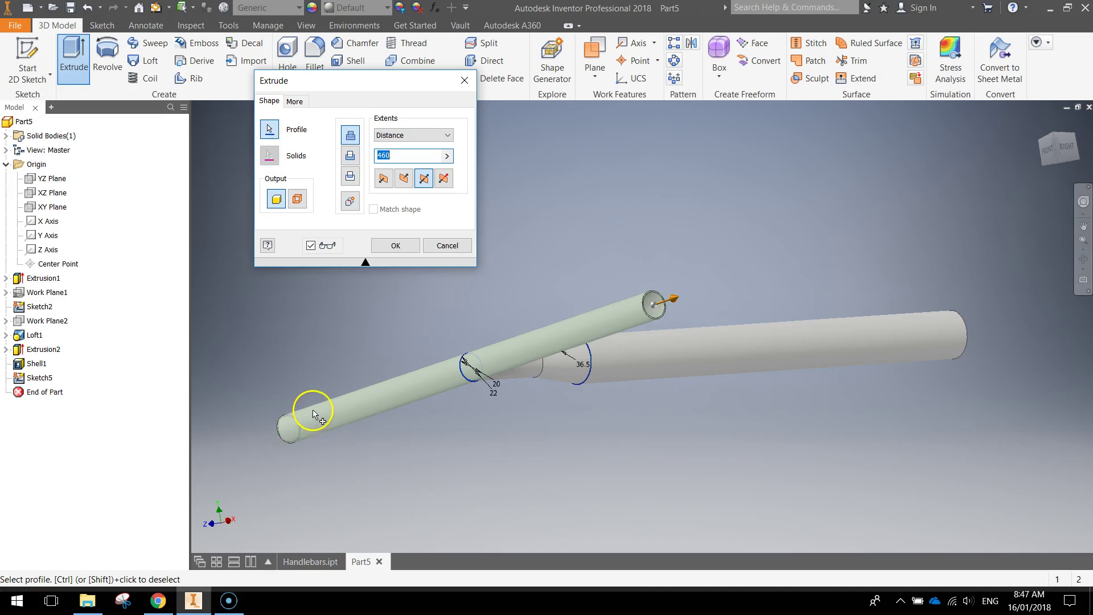
left_click(402, 245)
middle_click_drag(561, 302, 495, 315, "shift")
scroll(300, 407, "up", 5)
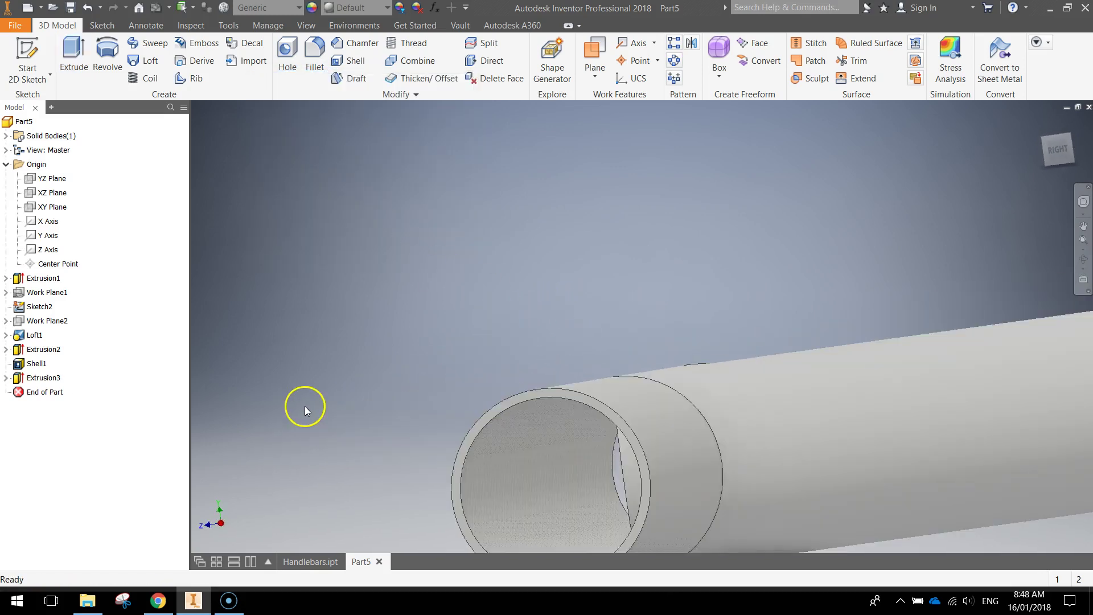
middle_click_drag(466, 419, 537, 398, "shift")
scroll(537, 398, "down", 5)
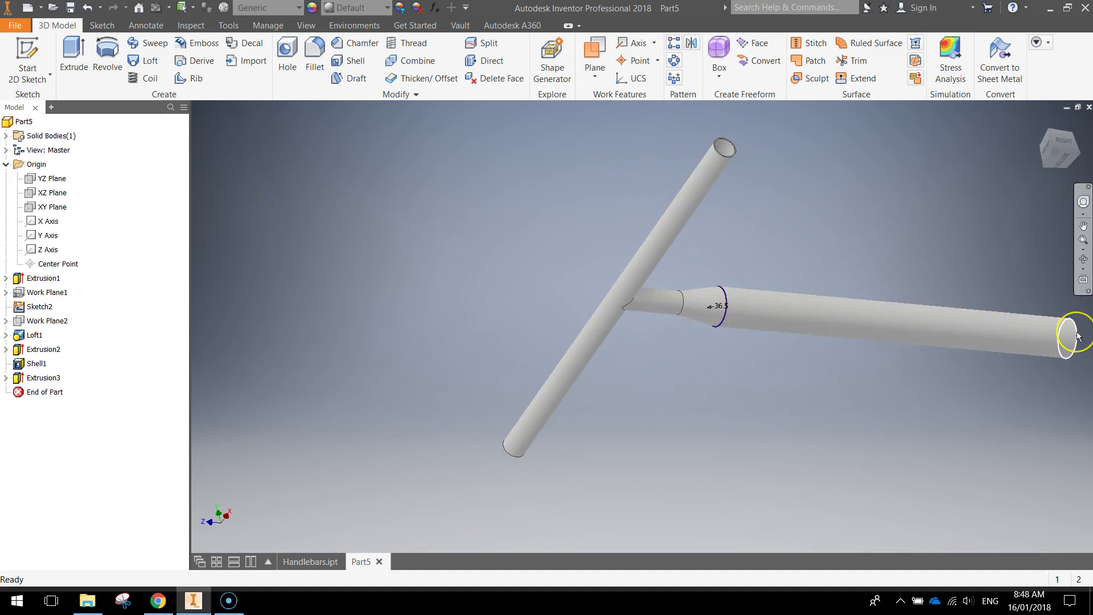
left_click(1049, 351)
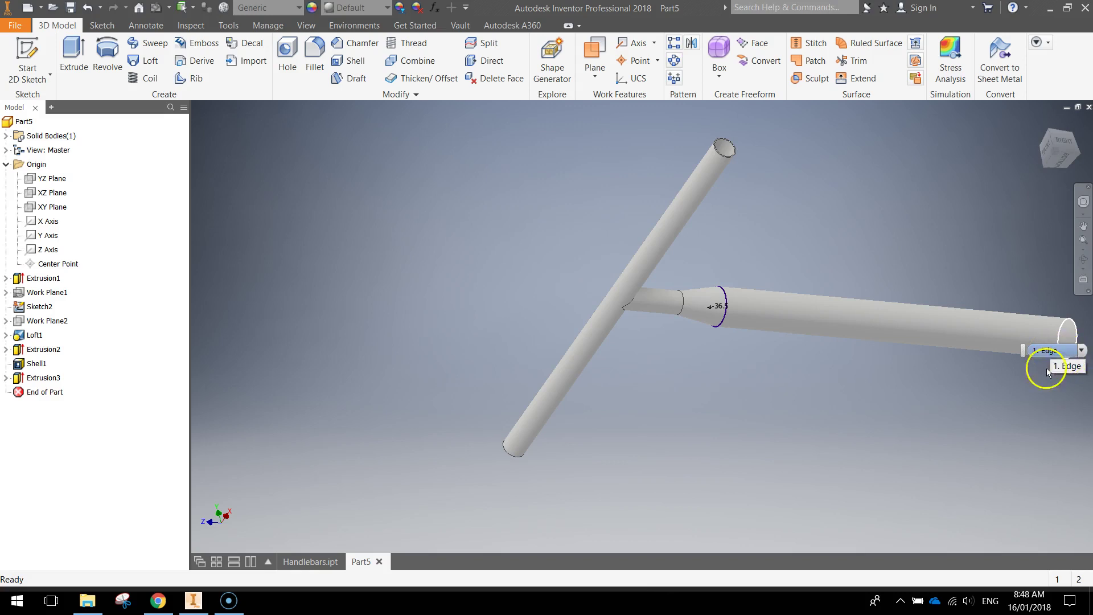
Step: Start a new 2D sketch on the XZ Plane with the T-shaped part standing upright
left_click(26, 54)
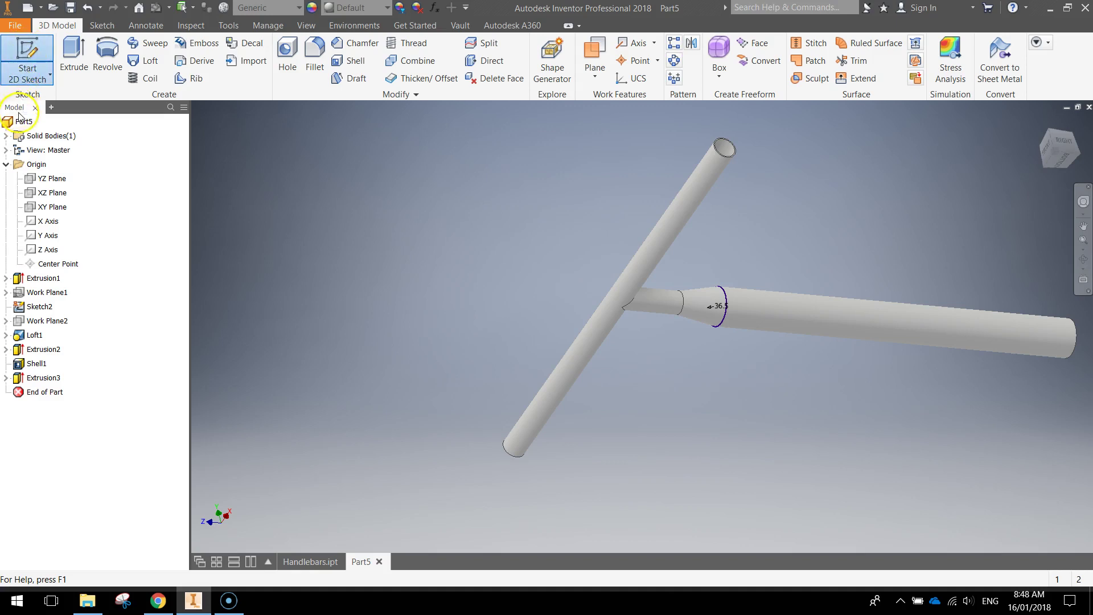
left_click(57, 197)
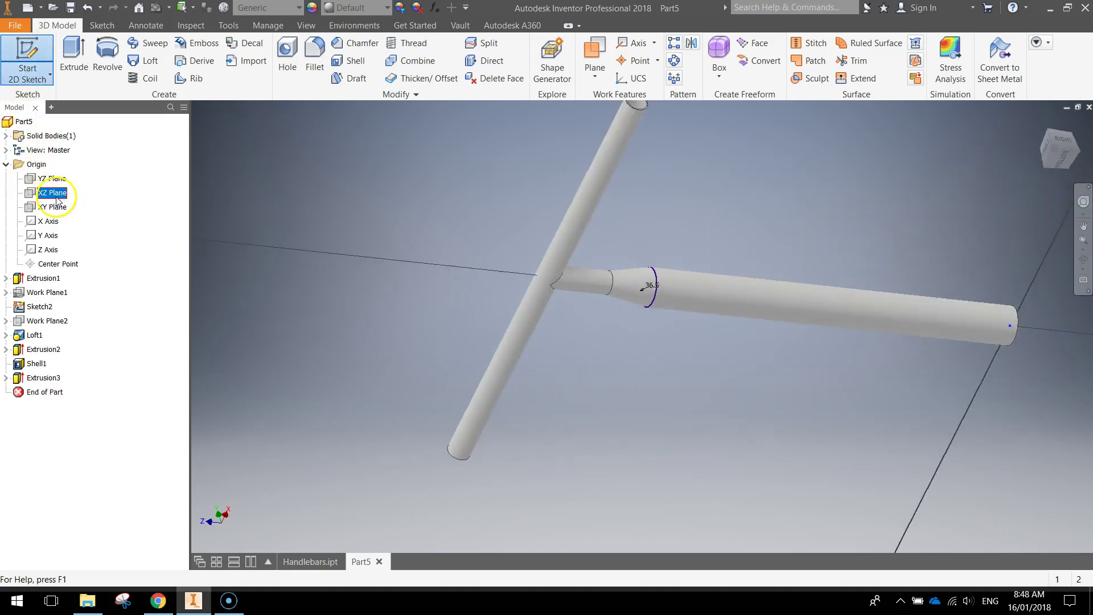
left_click_drag(604, 263, 866, 288)
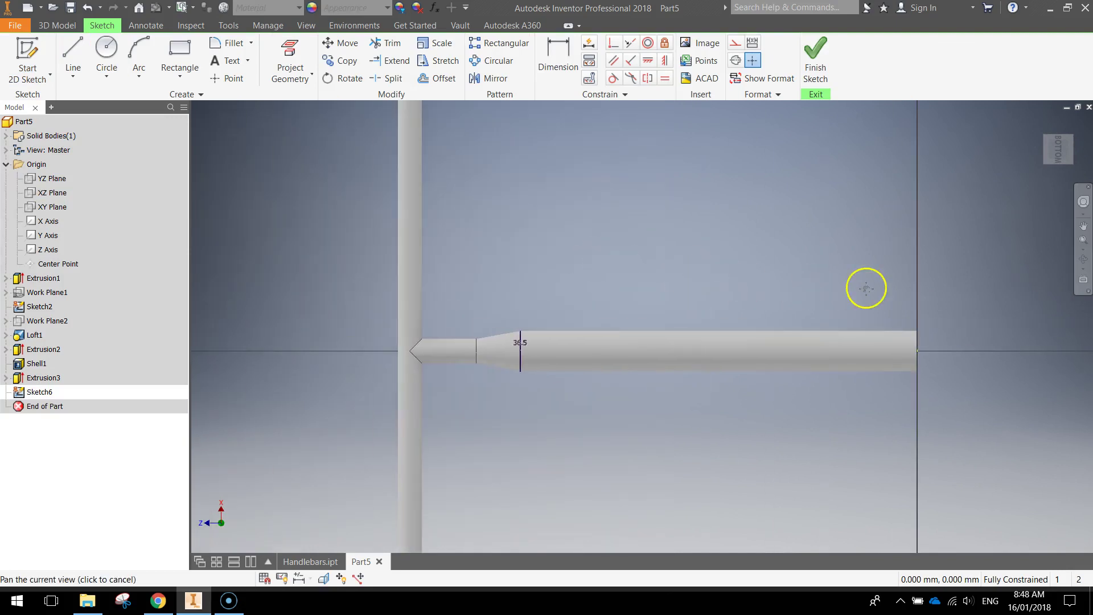
scroll(592, 310, "down", 3)
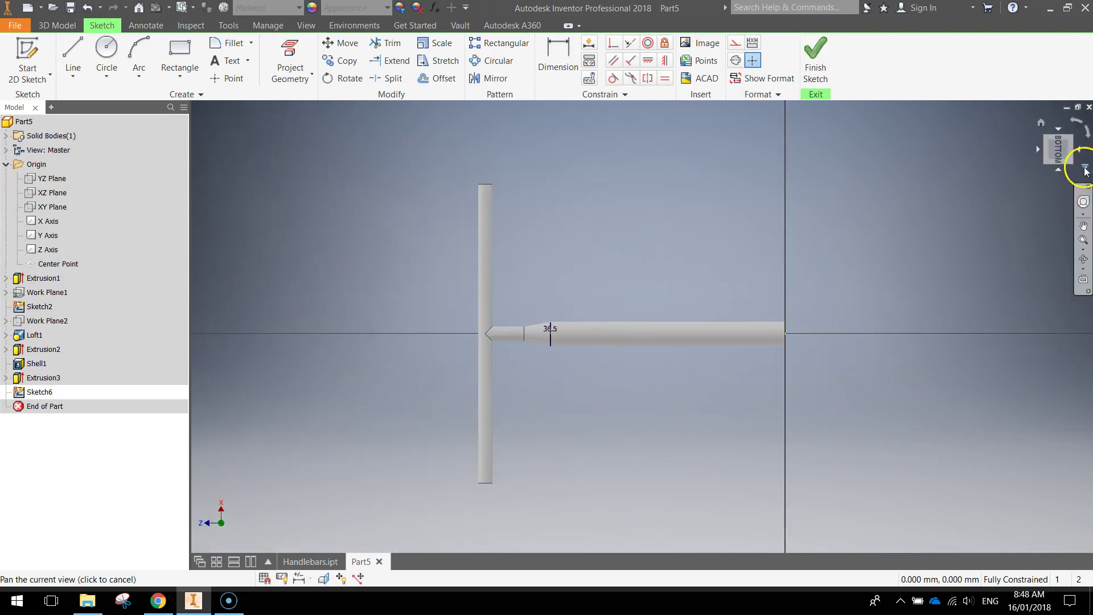
left_click(1087, 134)
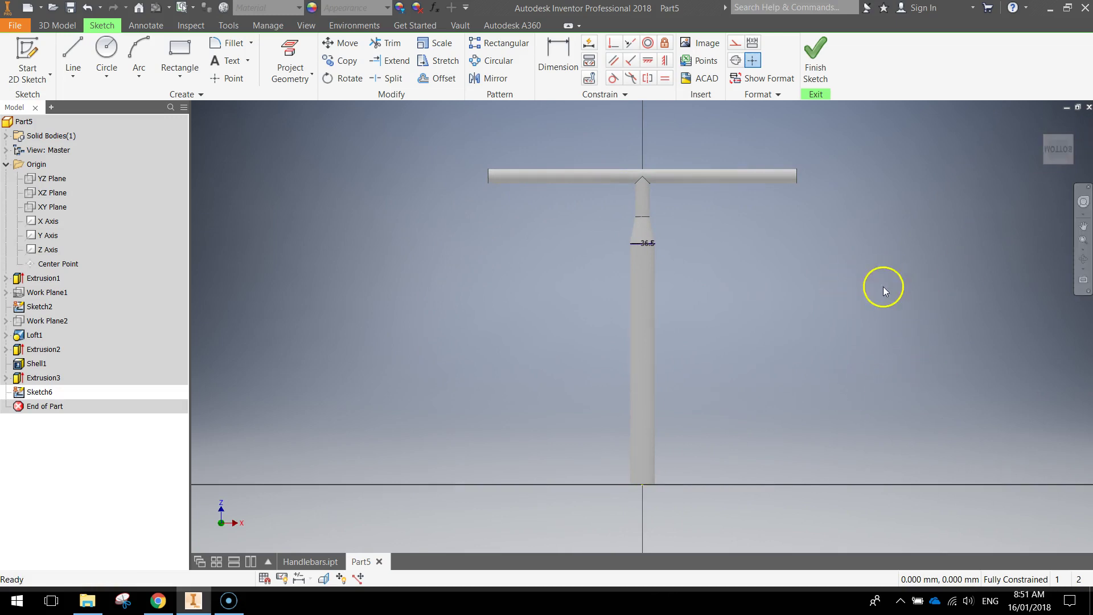
scroll(629, 485, "up", 3)
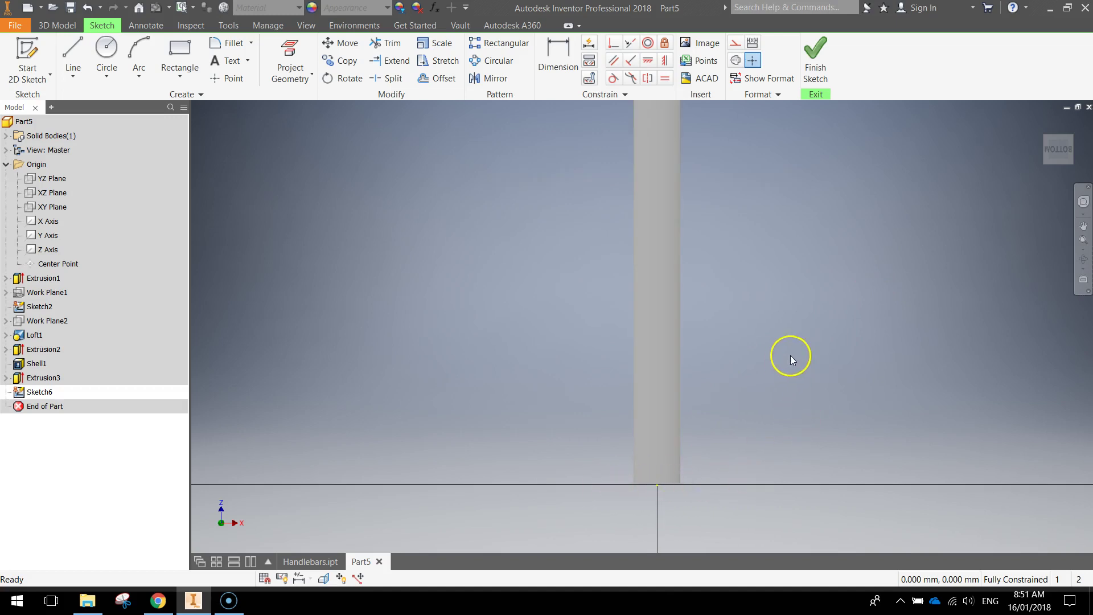
Step: Slice the graphics with F7 and zoom in on the tube's base
key("F7")
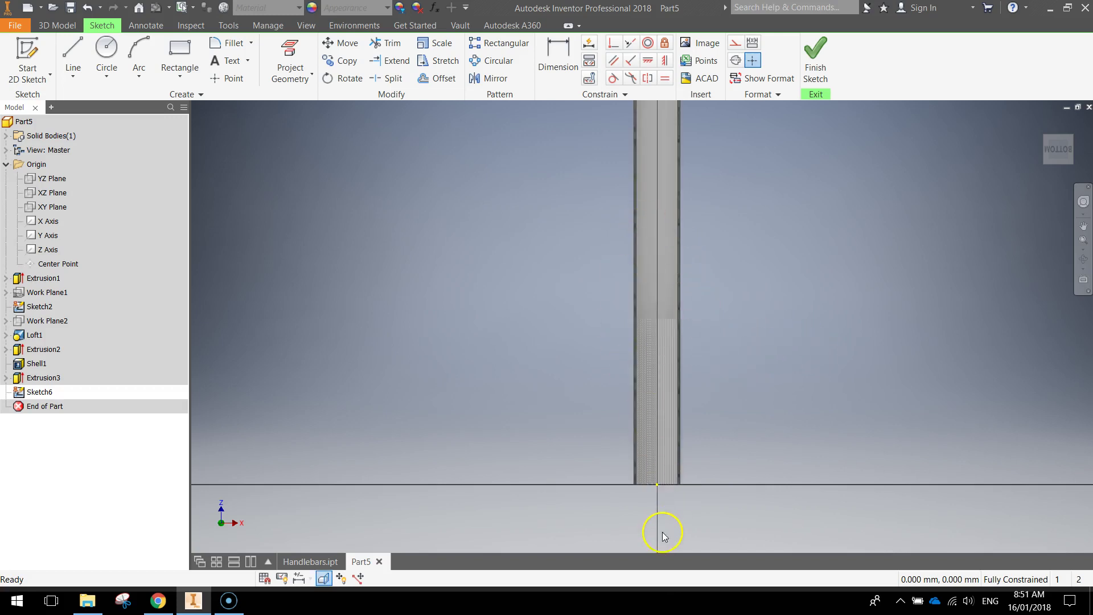
scroll(658, 529, "up", 3)
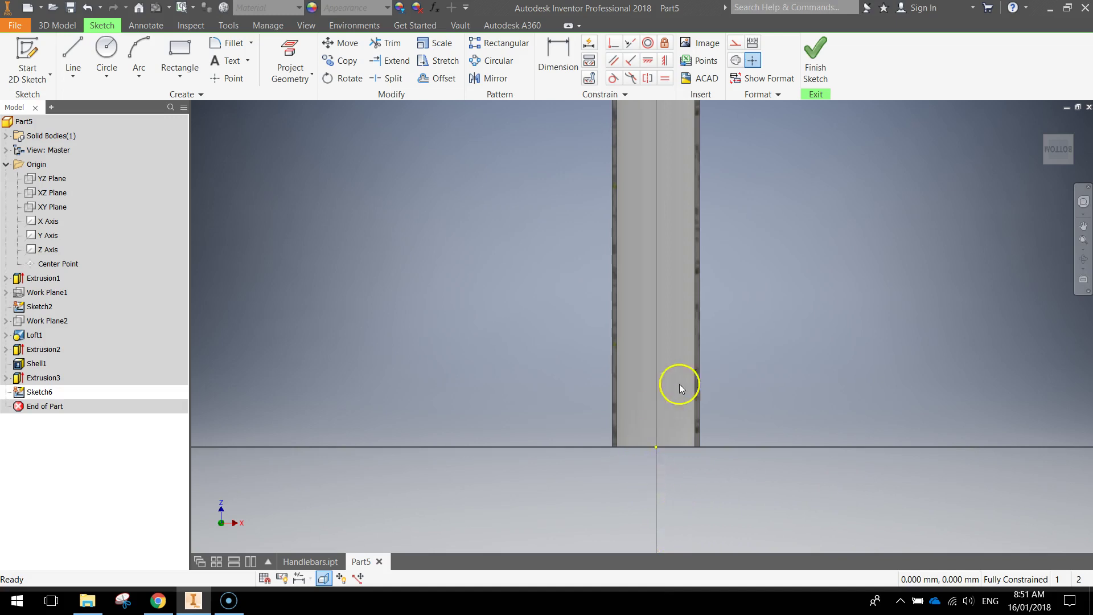
middle_click_drag(679, 387, 685, 431)
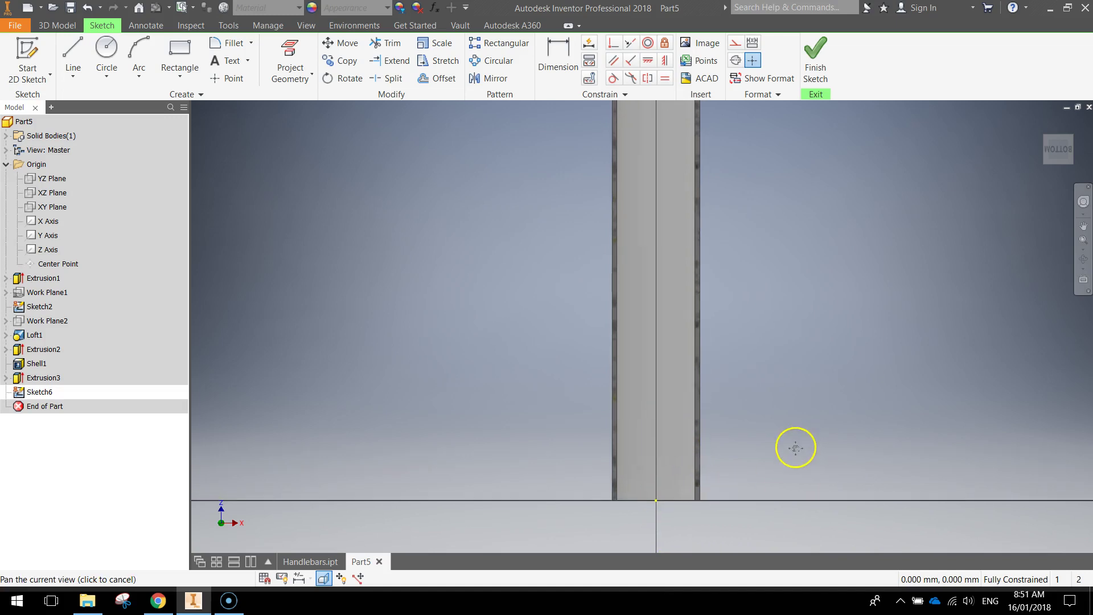
Step: Draw a line across the tube's base from its bottom-left to bottom-right corner
left_click(72, 56)
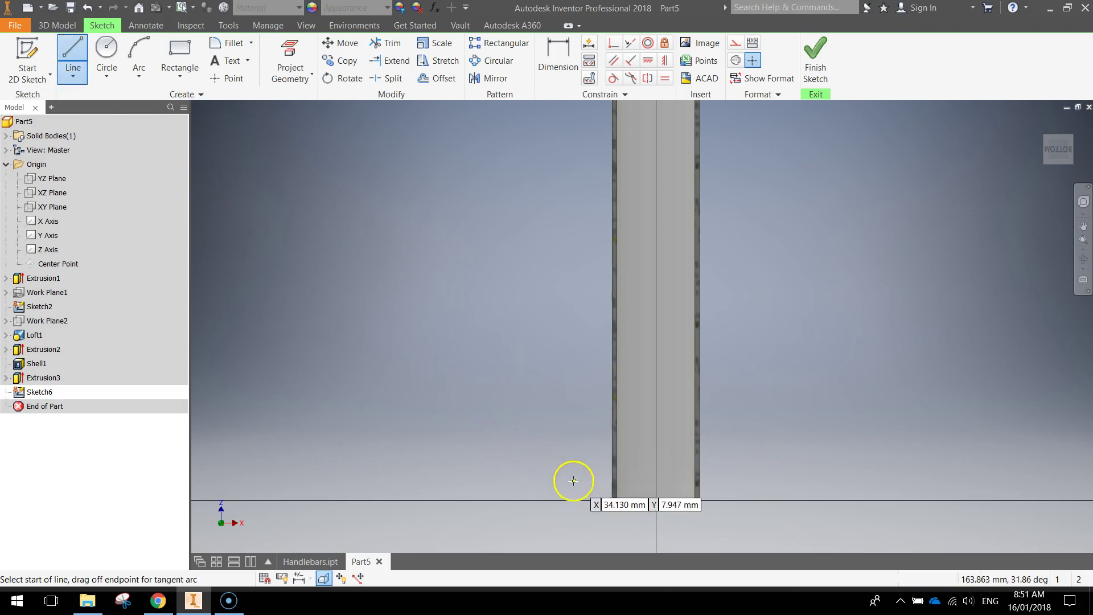
left_click(612, 501)
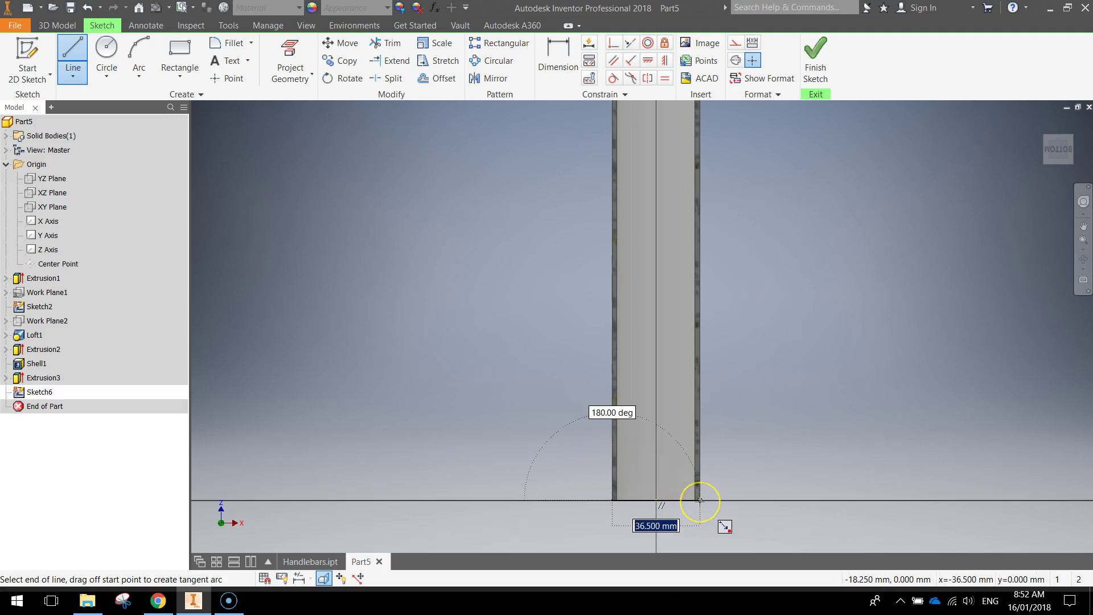
scroll(700, 501, "up", 5)
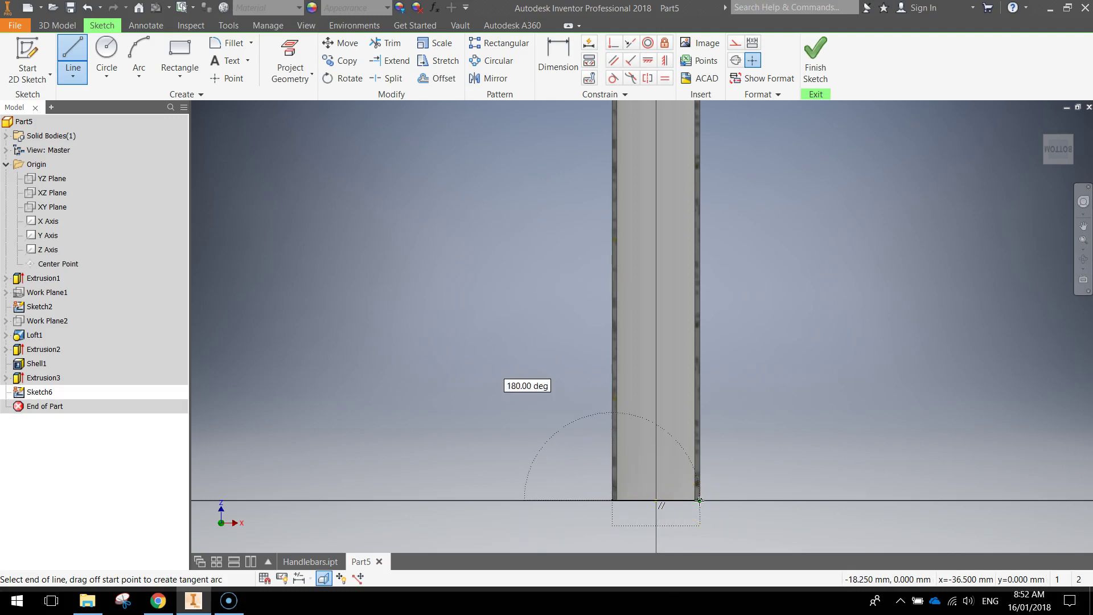
left_click(702, 497)
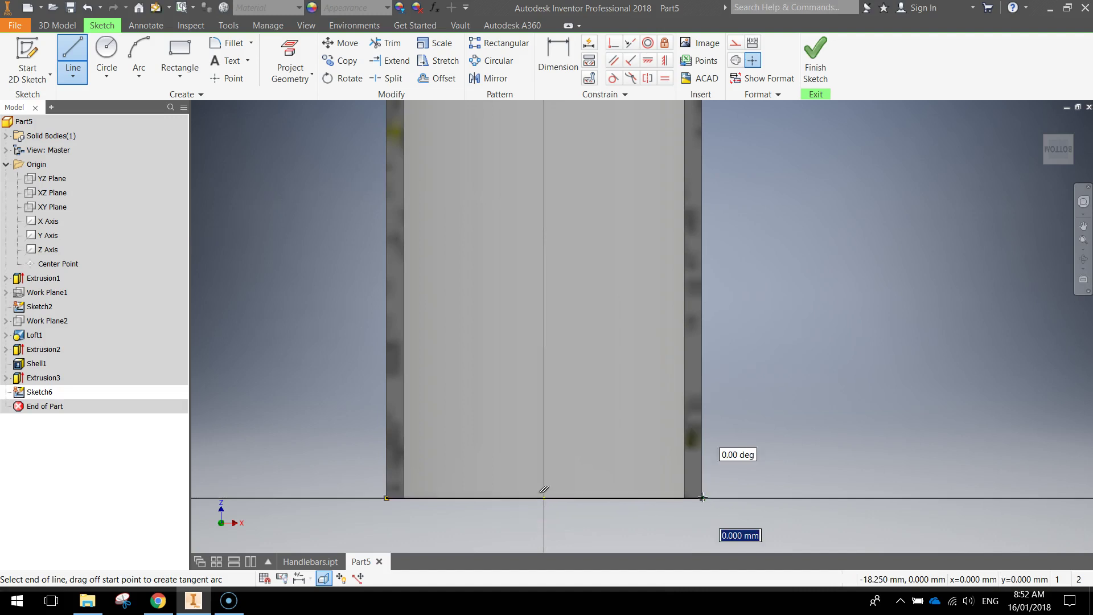
key("Escape")
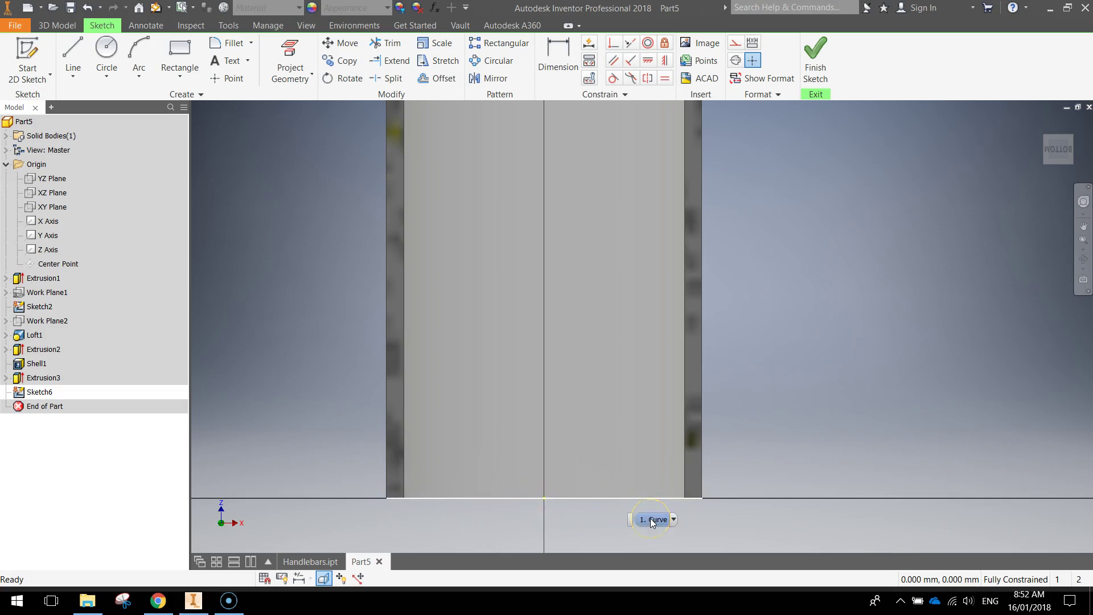
Step: Draw a two-point-center rectangle, 3 mm wide and 50 mm tall, on the tube's vertical axis
left_click(200, 84)
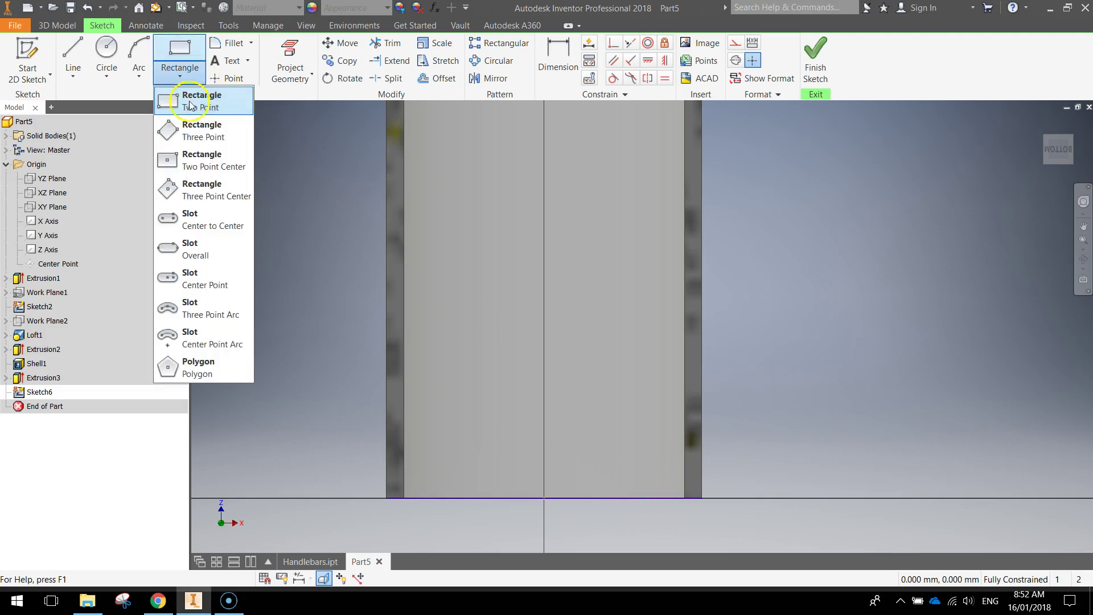
left_click(191, 163)
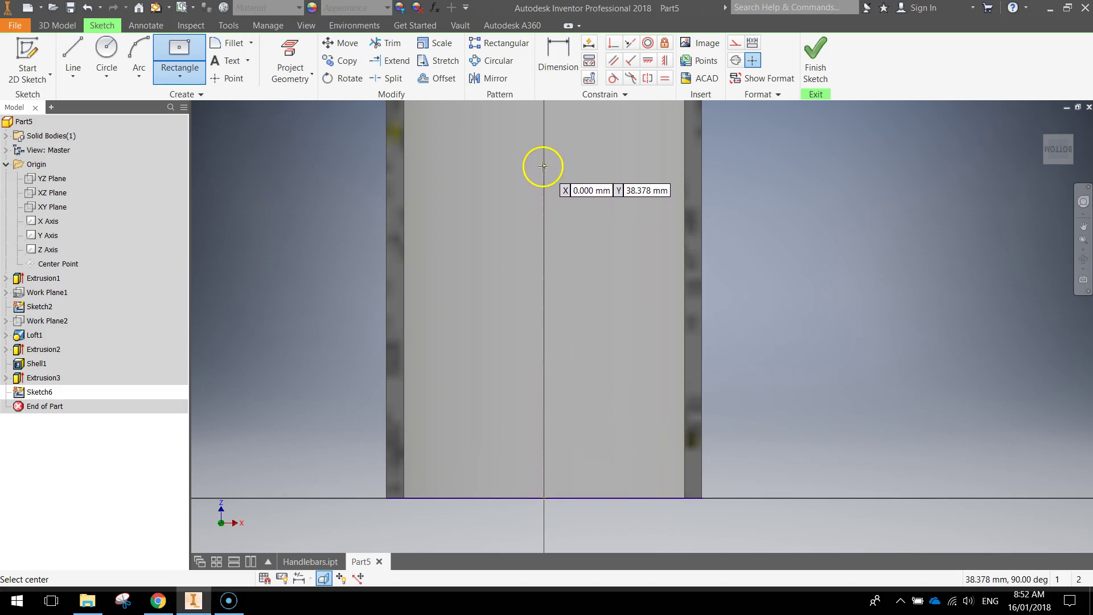
scroll(543, 166, "down", 3)
middle_click_drag(542, 163, 535, 353)
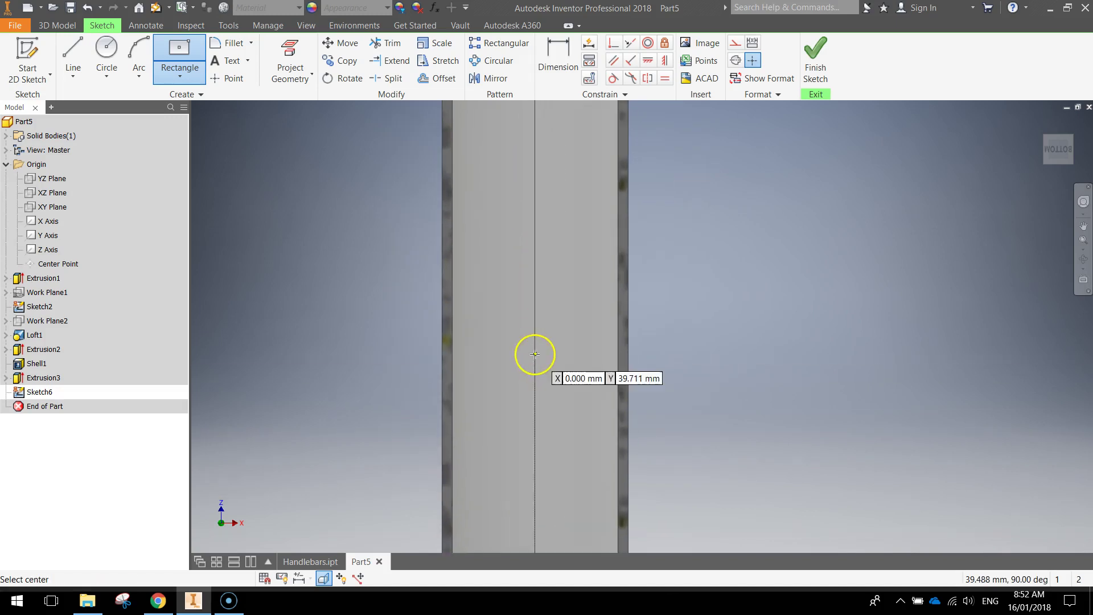
left_click(535, 347)
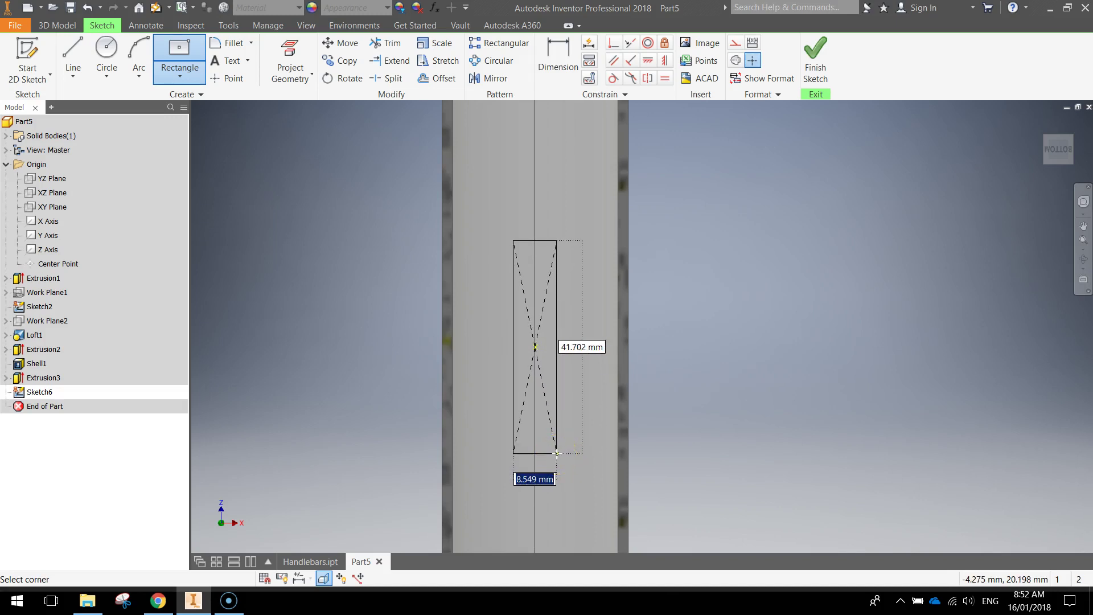
type("3")
key("Tab")
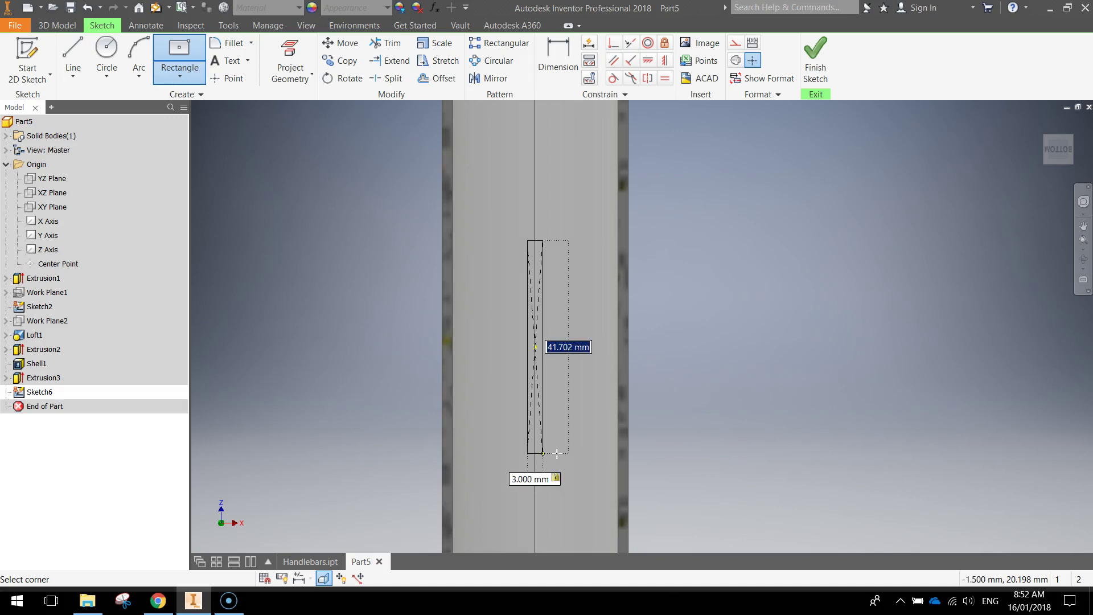
type("50")
key("Tab")
key("Return")
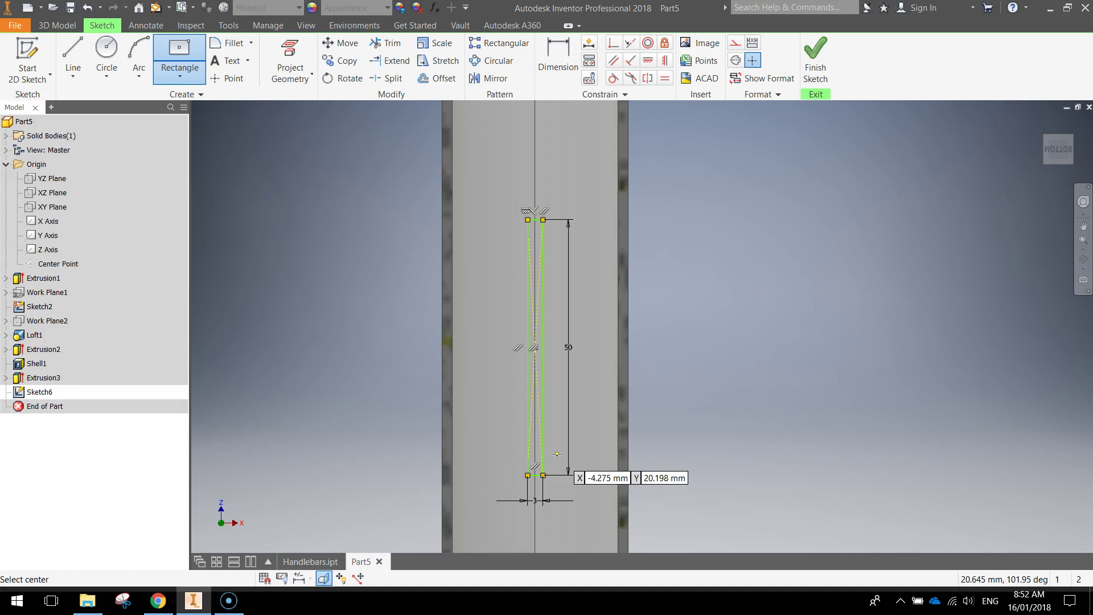
scroll(640, 392, "down", 3)
mouse_move(710, 442)
middle_mouse_down()
mouse_move(710, 366)
mouse_move(701, 376)
middle_mouse_up()
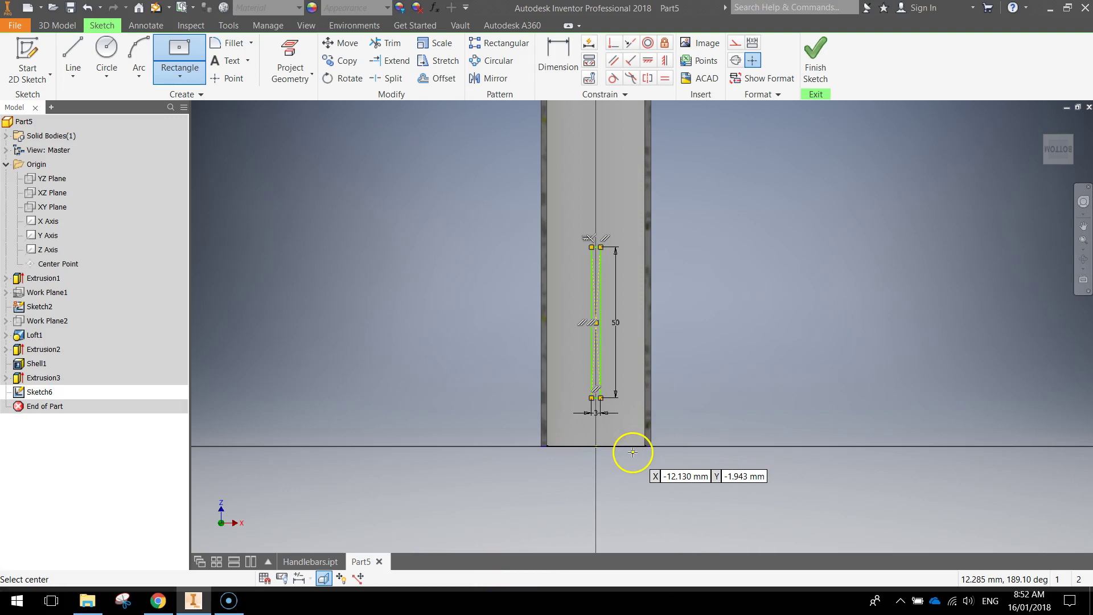
Step: Dimension the rectangle's top edge 50 mm above the tube's bottom edge
scroll(558, 248, "down", 2)
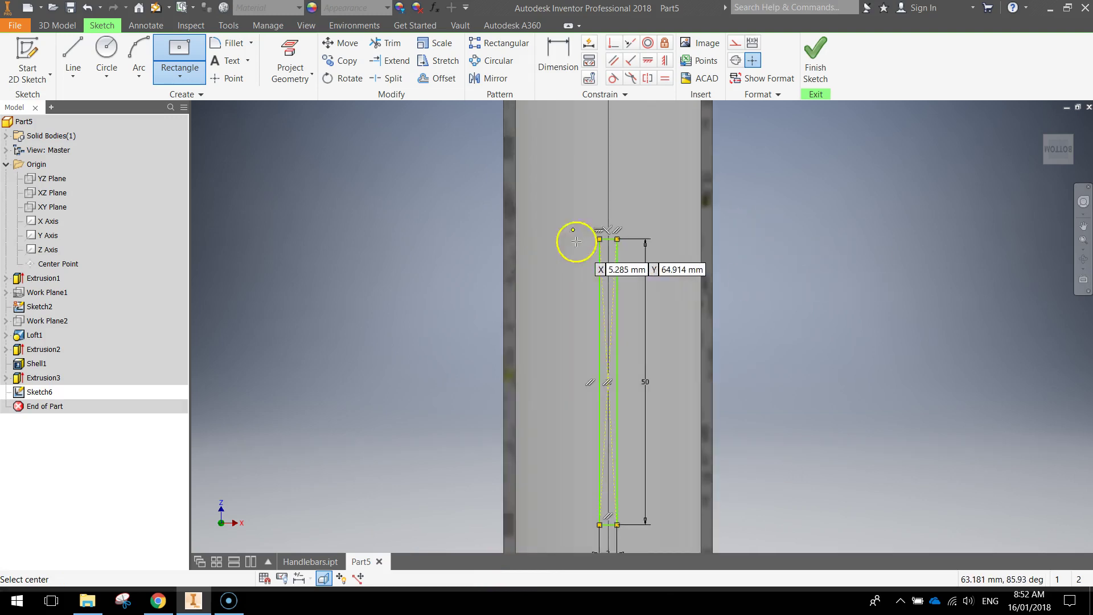
left_click(555, 52)
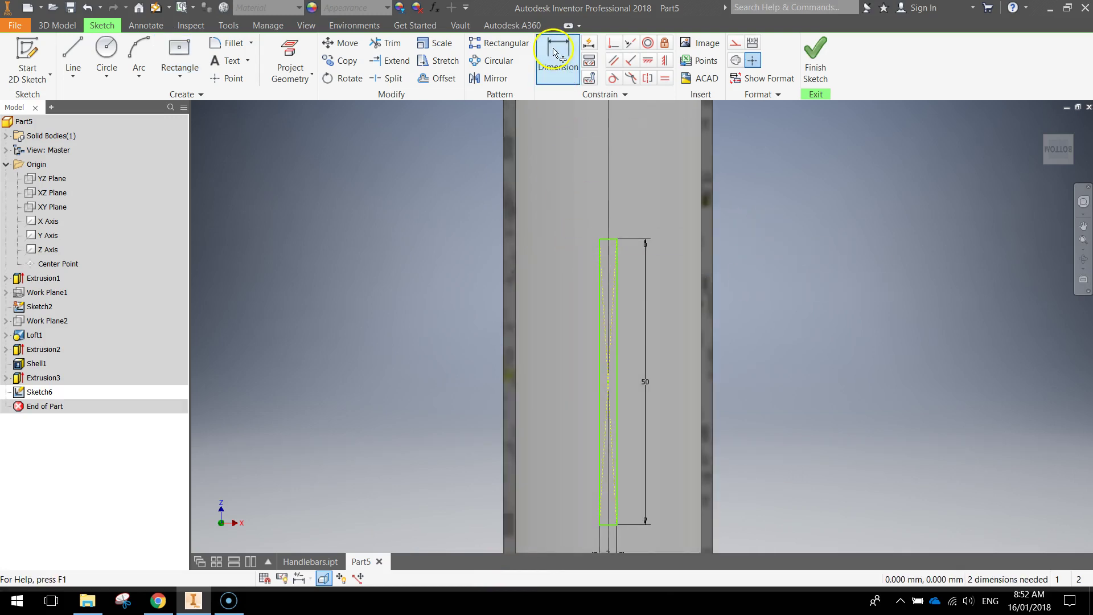
left_click(610, 242)
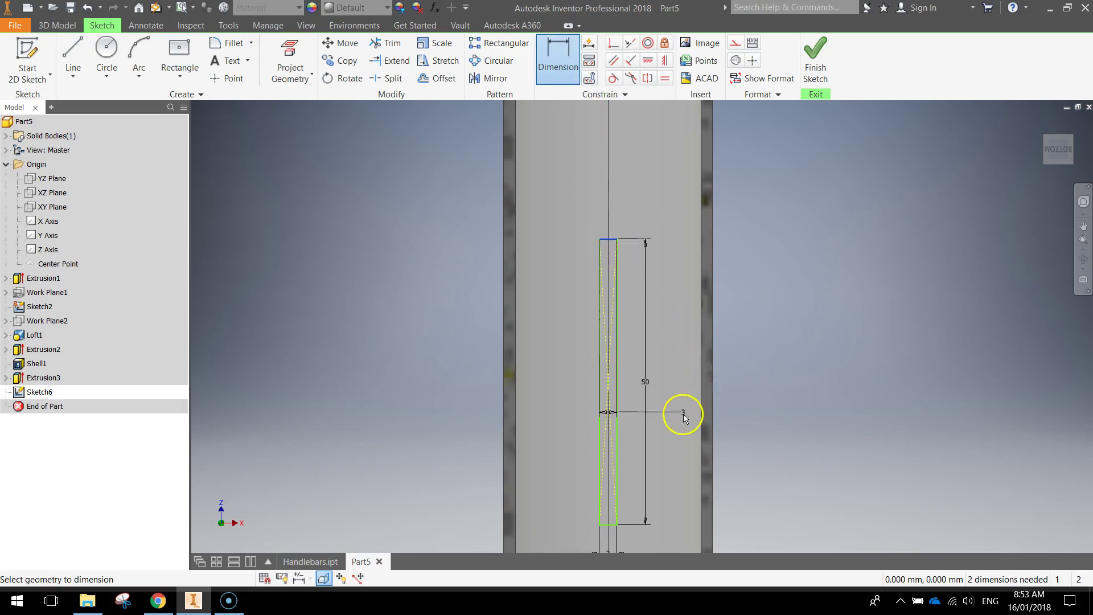
middle_click_drag(678, 410, 664, 244)
key("Escape")
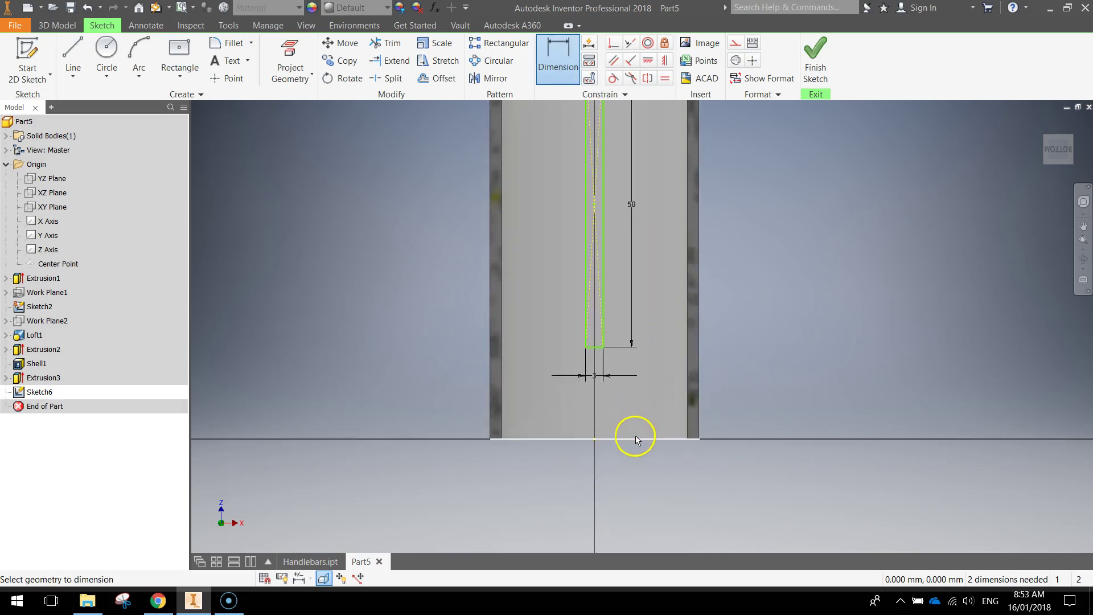
left_click(631, 439)
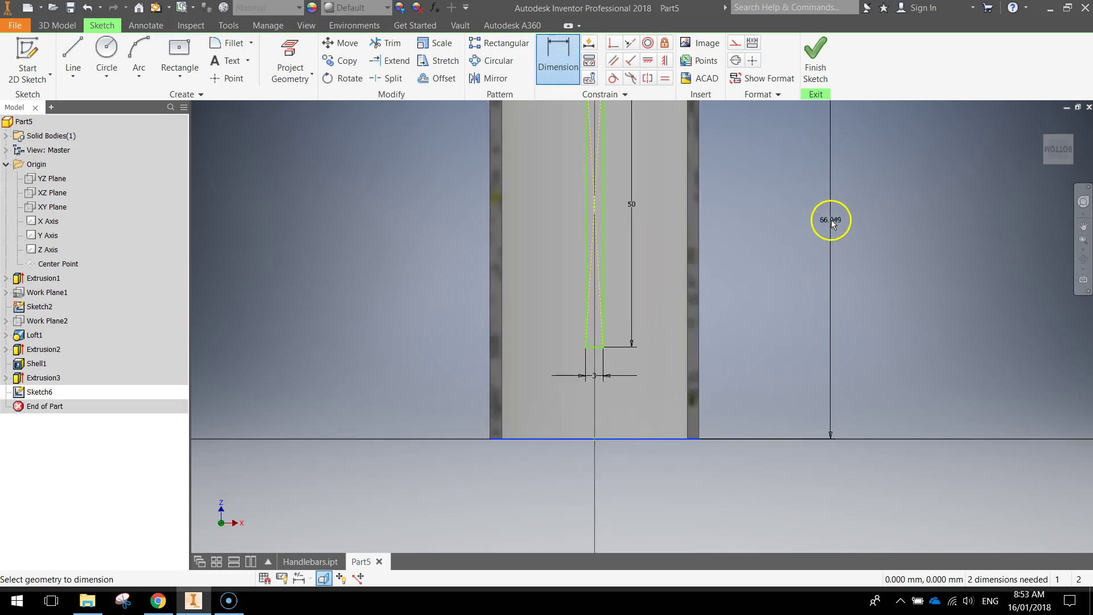
left_click(831, 219)
type("50")
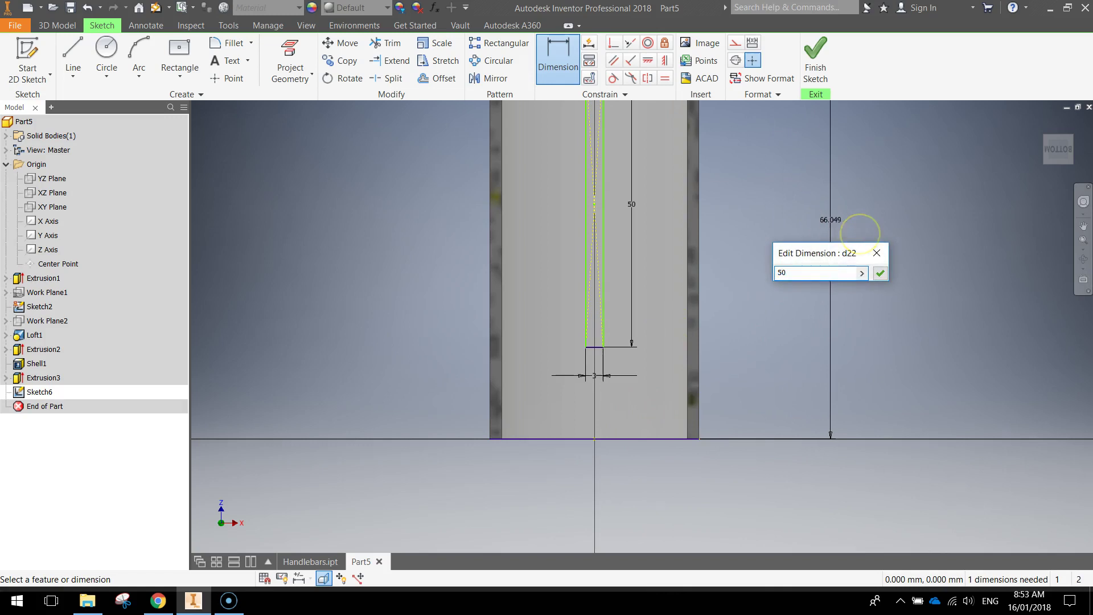
key("Return")
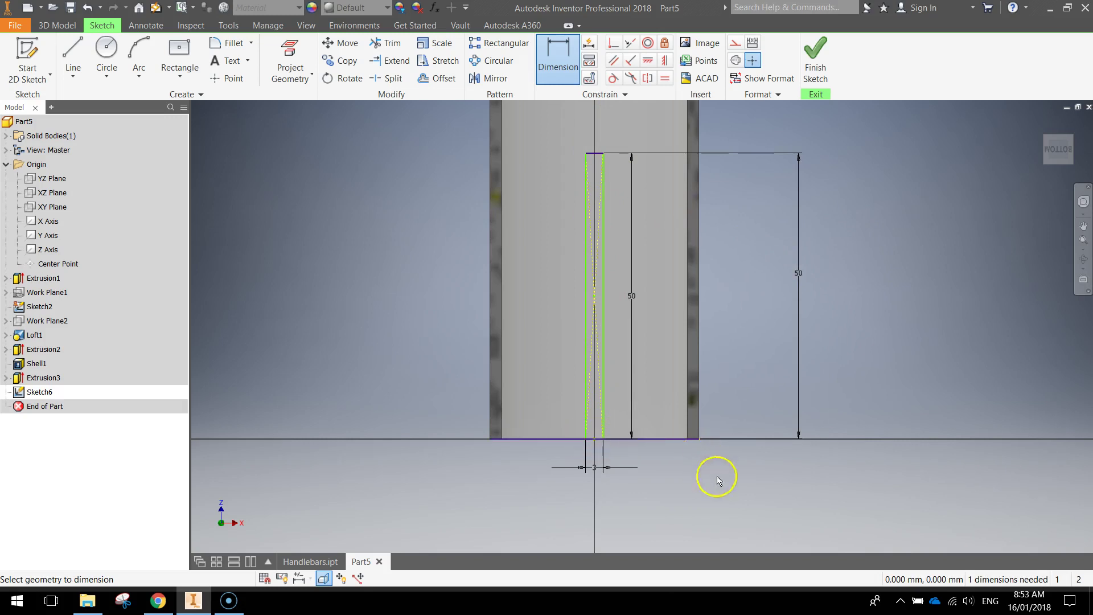
scroll(585, 121, "up", 3)
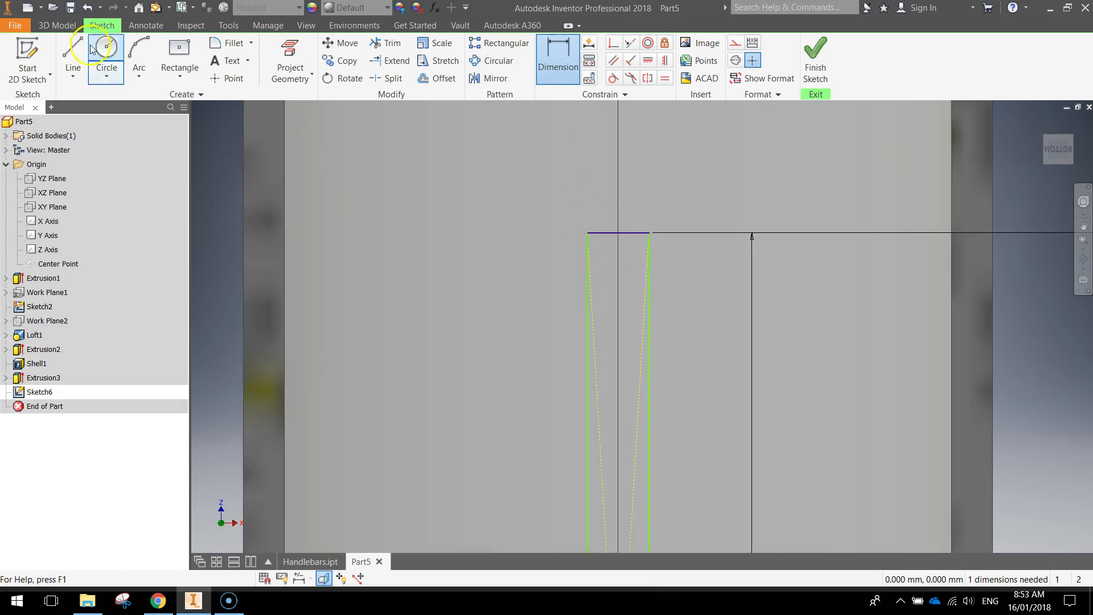
Step: Draw a 5 mm circle centred on the rectangle's top edge
left_click(105, 54)
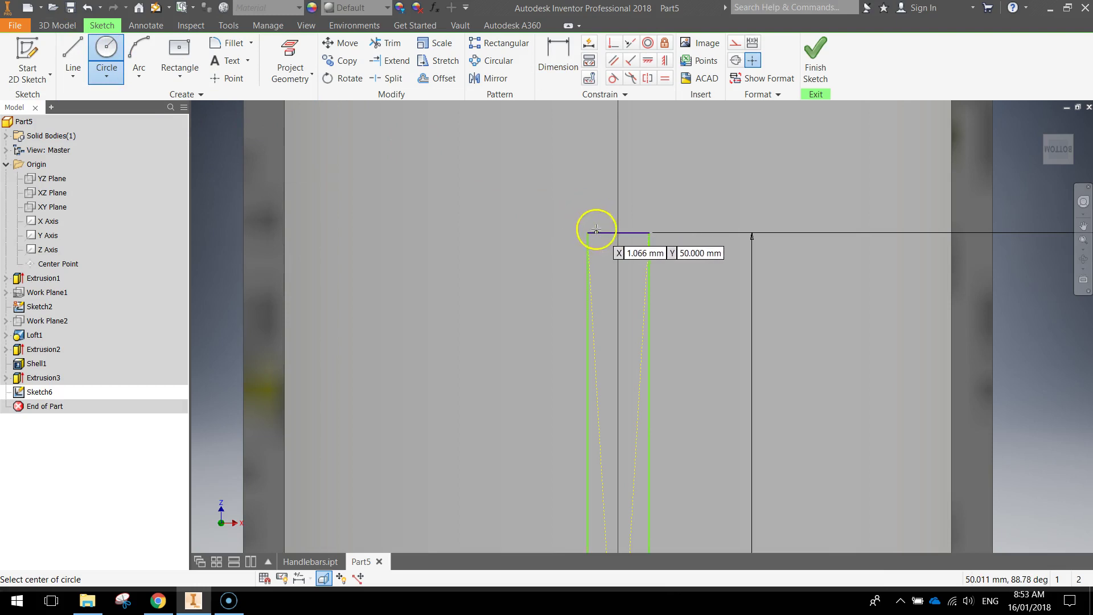
left_click(618, 232)
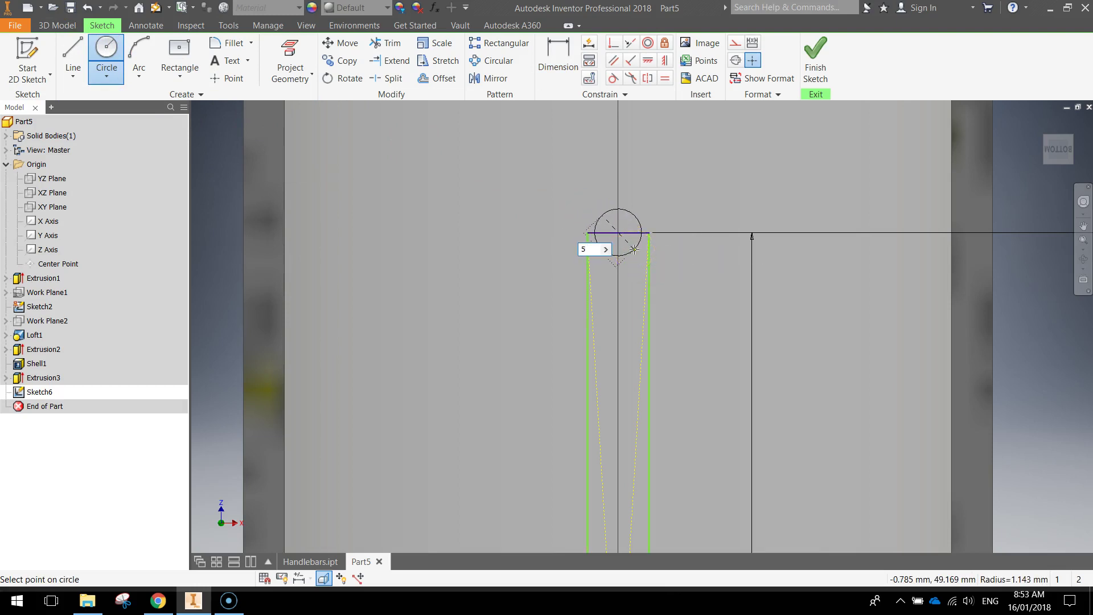
type("5")
key("Return")
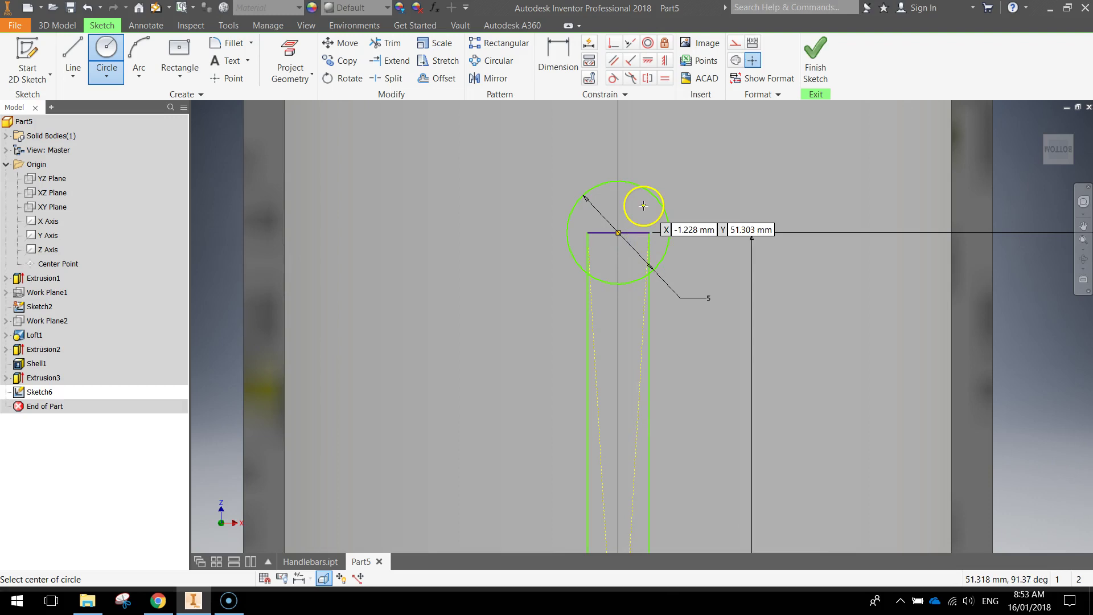
key("Escape")
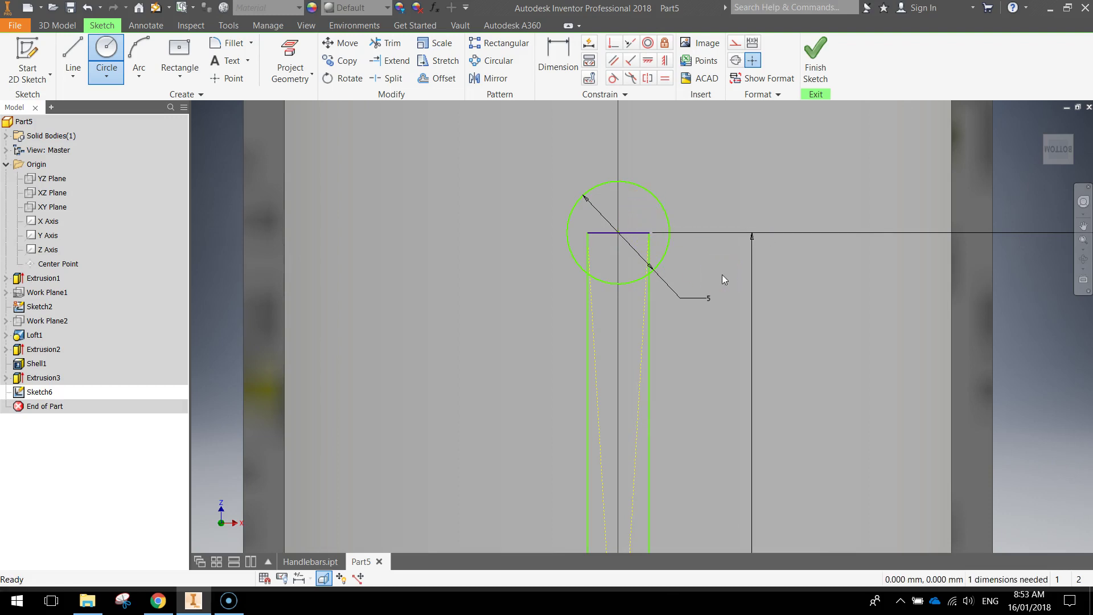
left_click(425, 175)
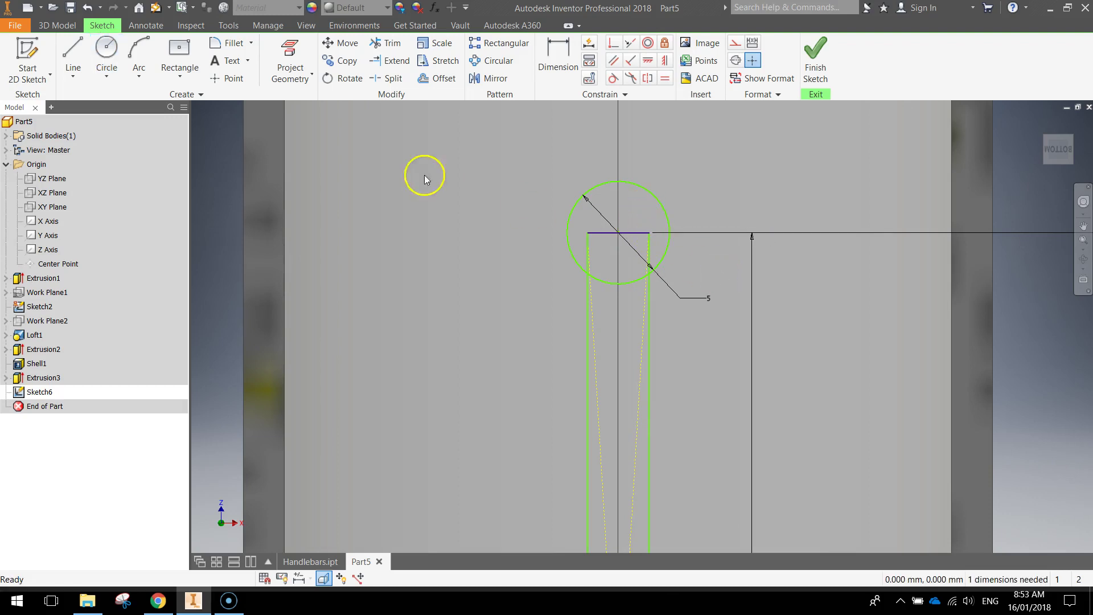
Step: Trim the left line's stub inside the circle and the circle's bottom arc between the lines
left_click(388, 45)
scroll(640, 236, "up", 3)
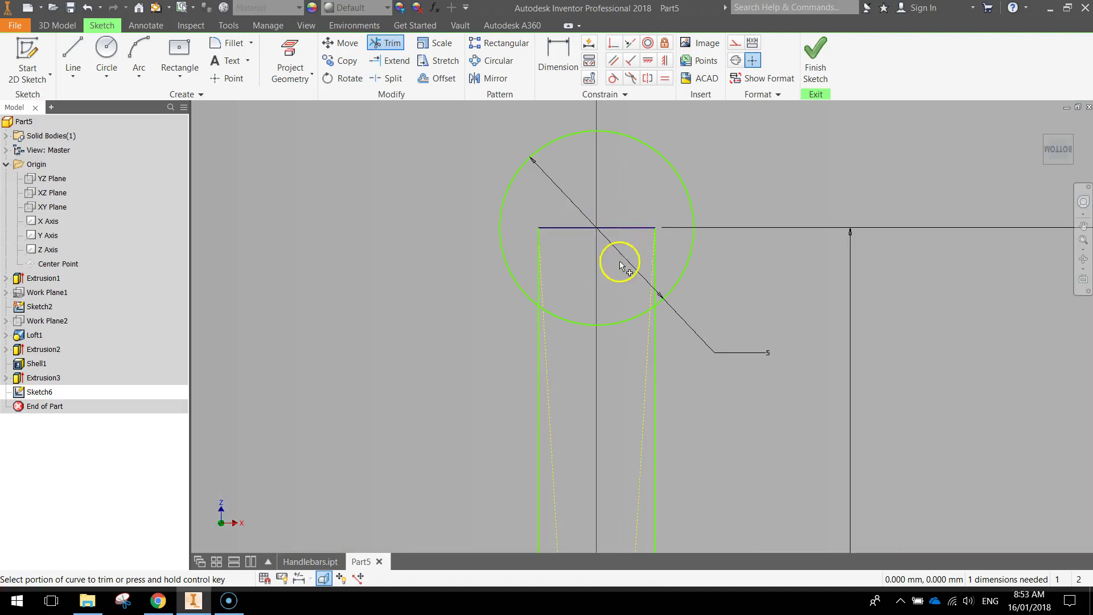
left_click(538, 258)
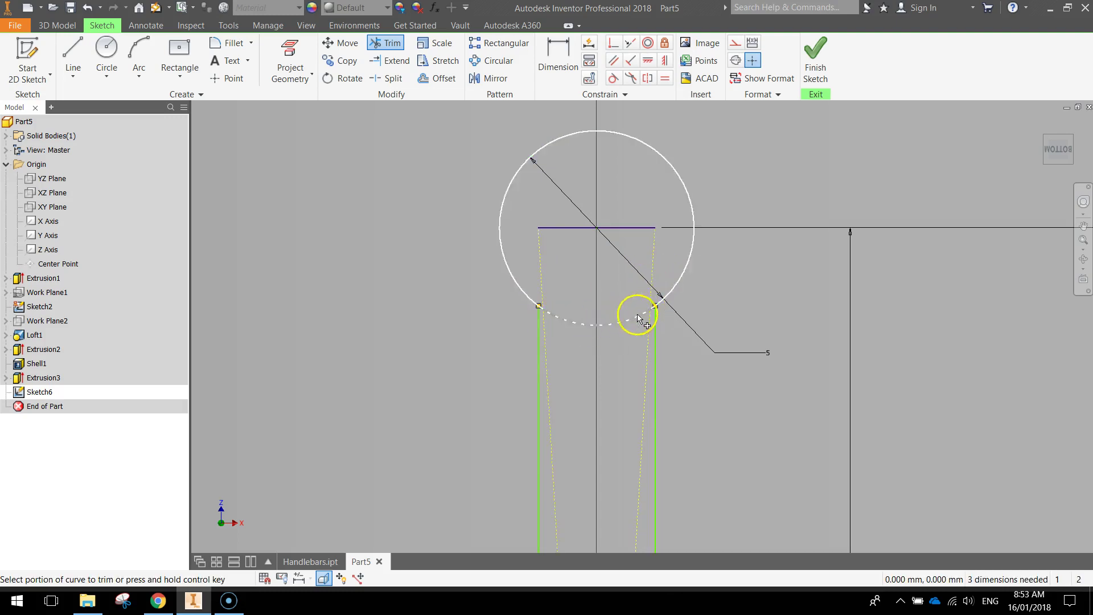
left_click(576, 323)
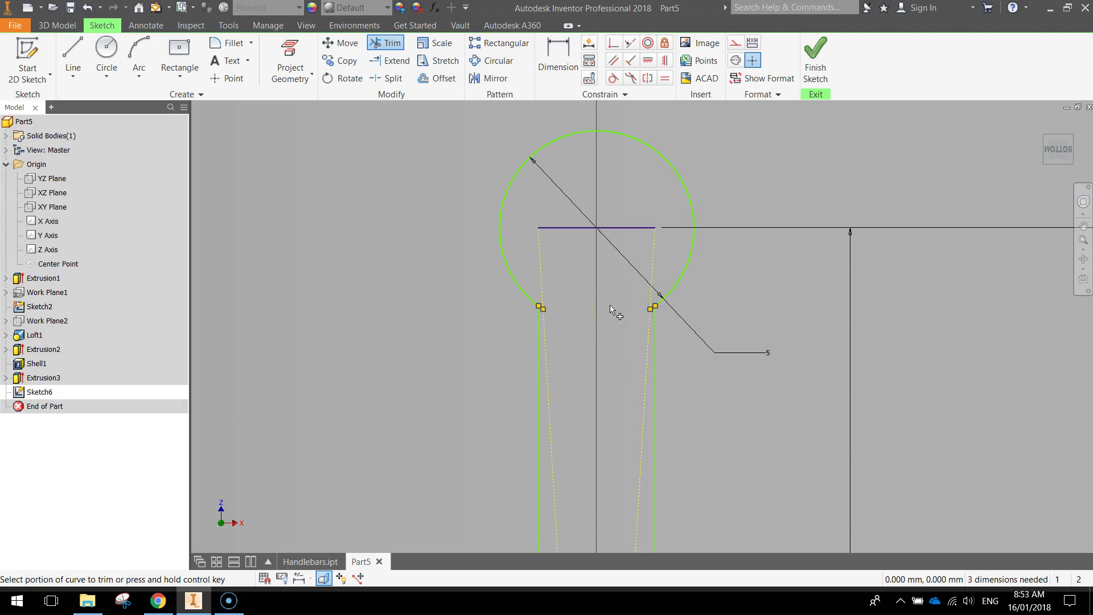
scroll(732, 356, "down", 4)
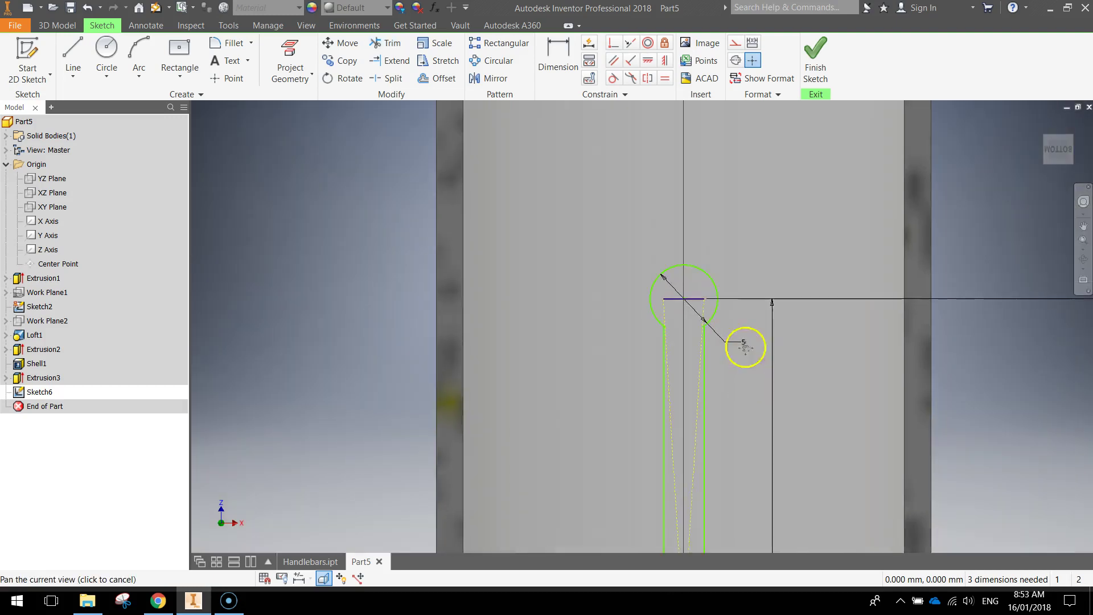
middle_click_drag(744, 344, 734, 237)
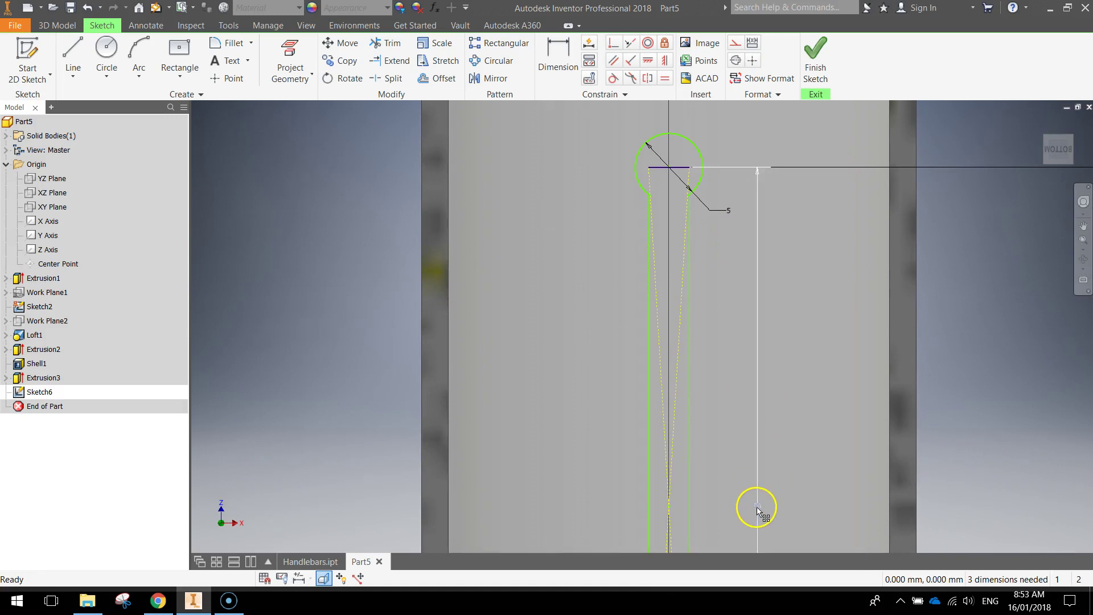
Step: Delete the leftover horizontal line inside the keyhole circle and pan back to the sketch
left_click(757, 505)
key("Escape")
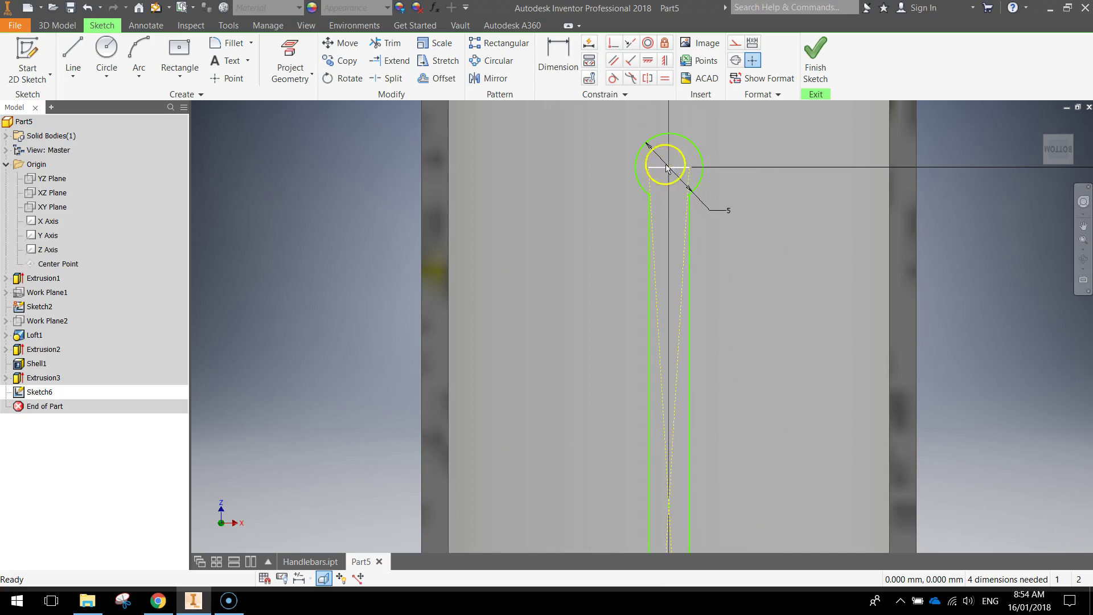
scroll(667, 149, "up", 5)
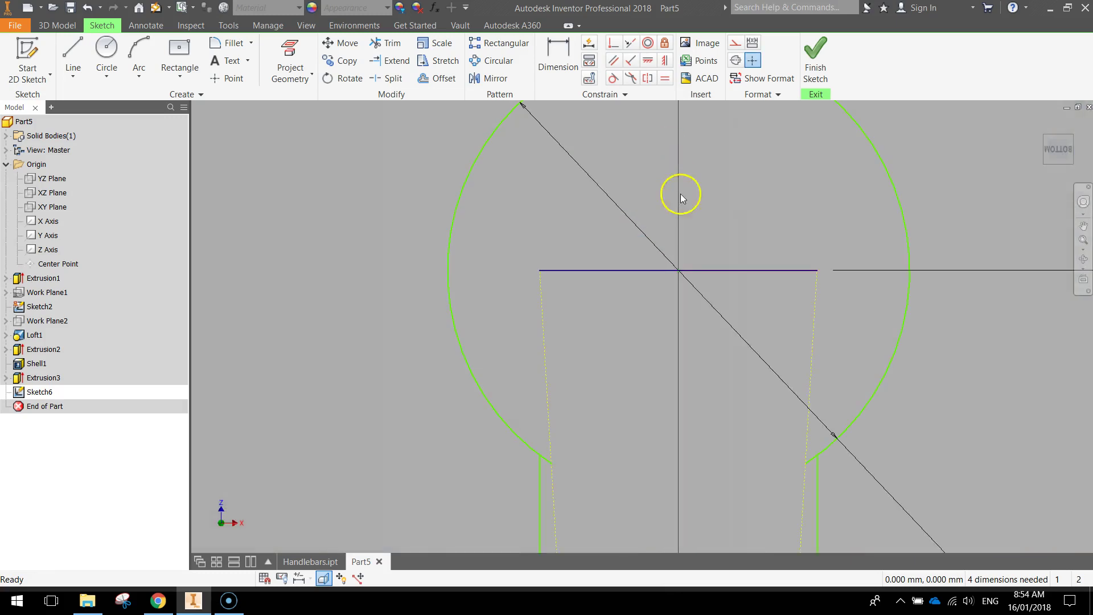
left_click(636, 270)
key("Delete")
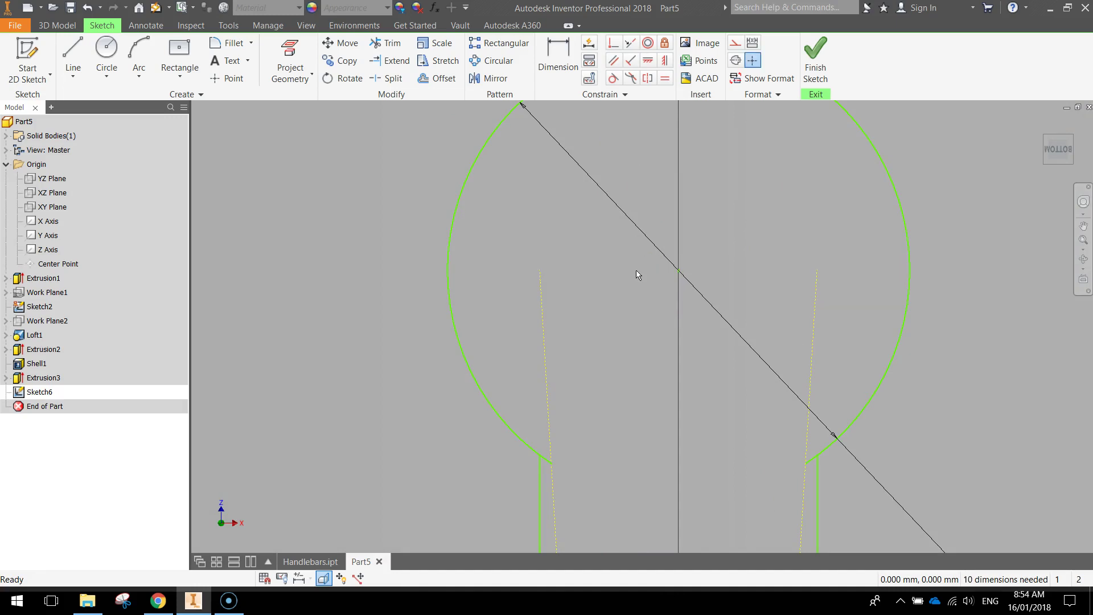
scroll(600, 319, "down", 6)
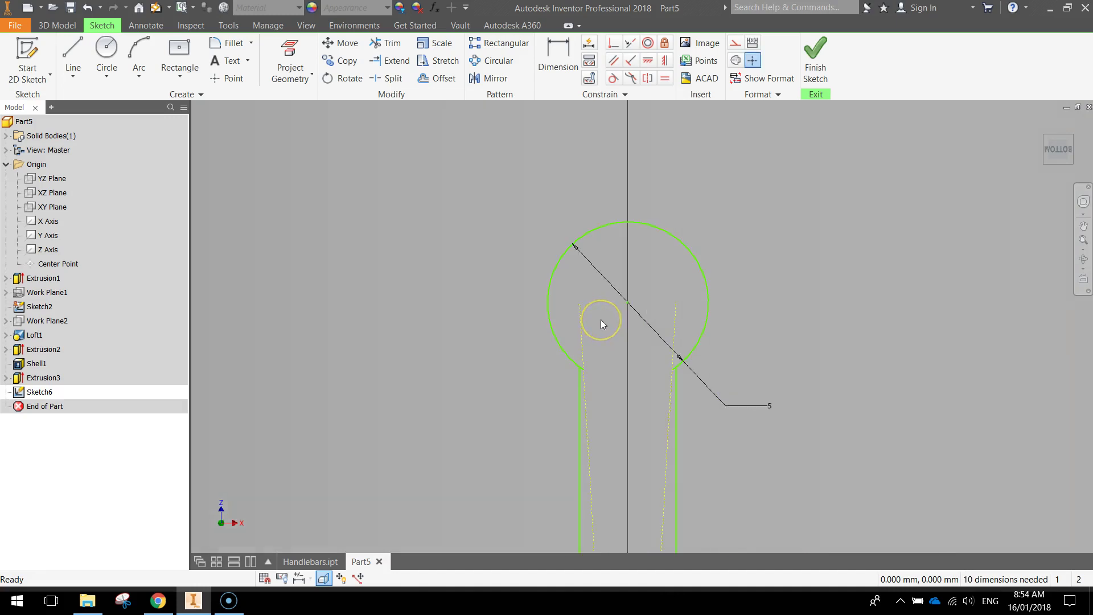
key("F2")
scroll(707, 324, "down", 2)
mouse_move(707, 324)
left_mouse_down()
mouse_move(708, 151)
mouse_move(703, 341)
left_mouse_up()
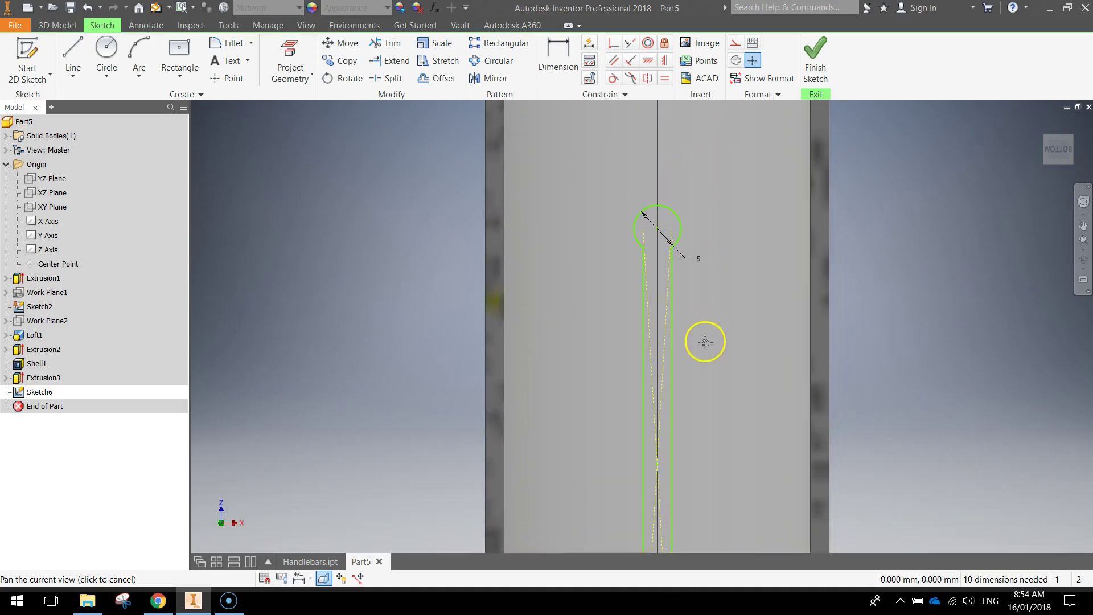
key("Escape")
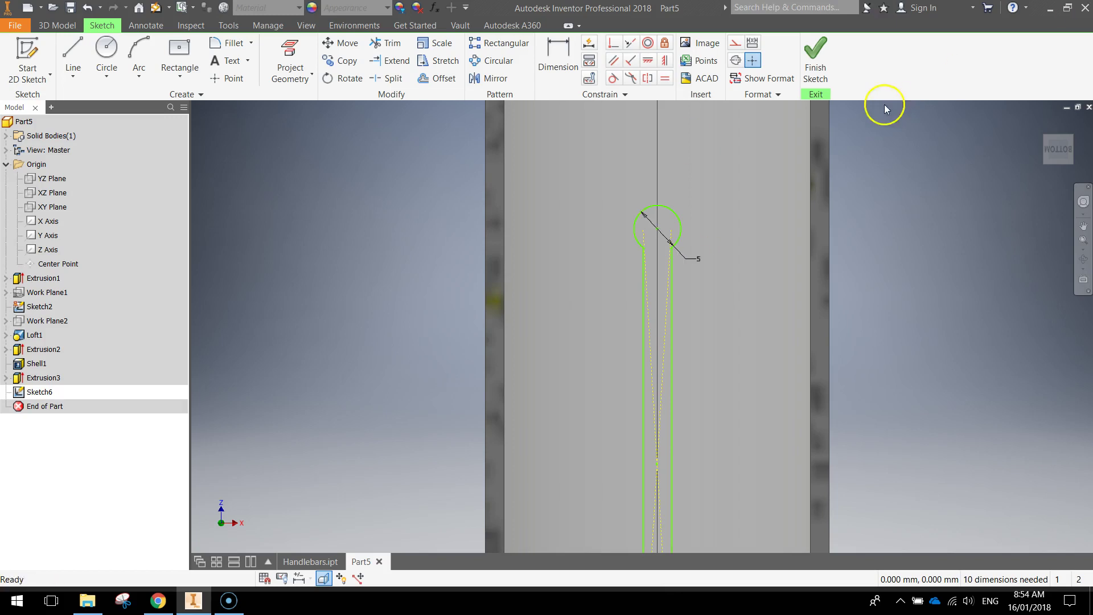
Step: Finish the sketch and extrude-cut the keyhole profile symmetrically through all material
left_click(816, 56)
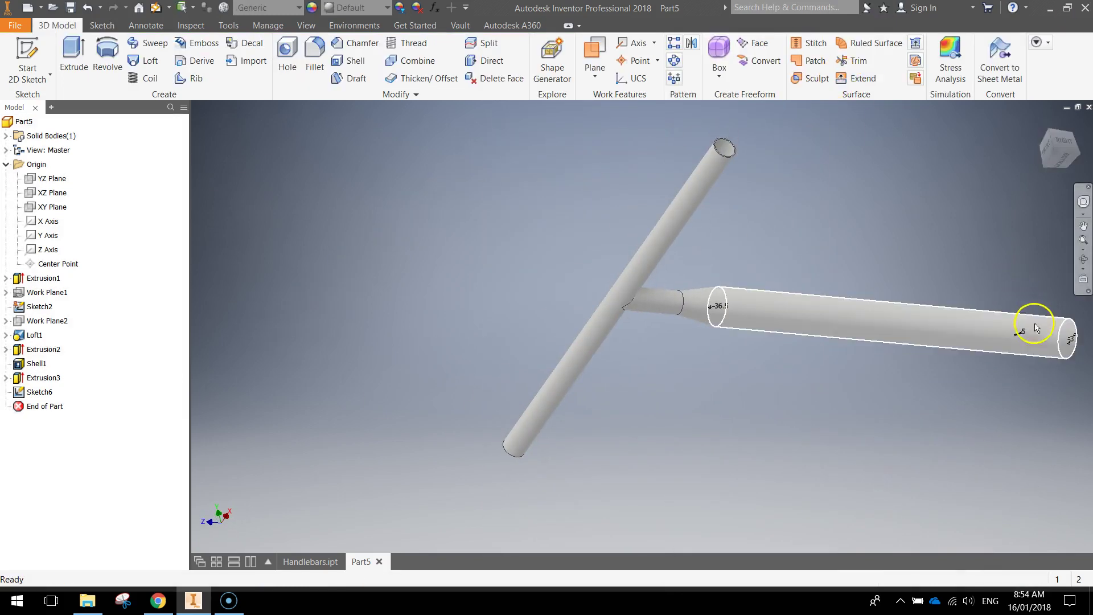
scroll(1050, 346, "up", 5)
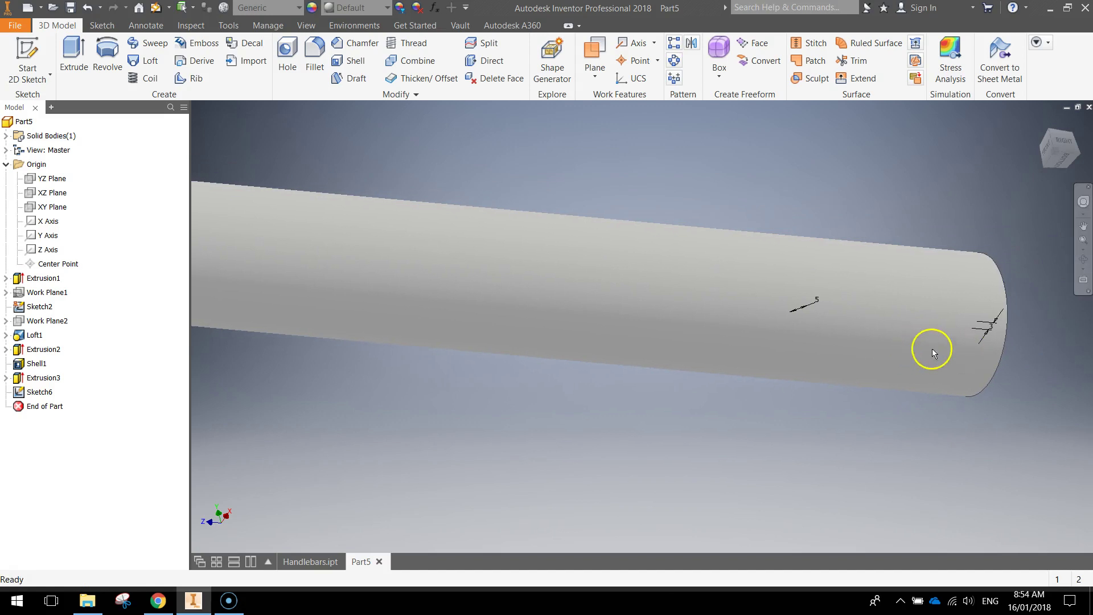
left_click(65, 68)
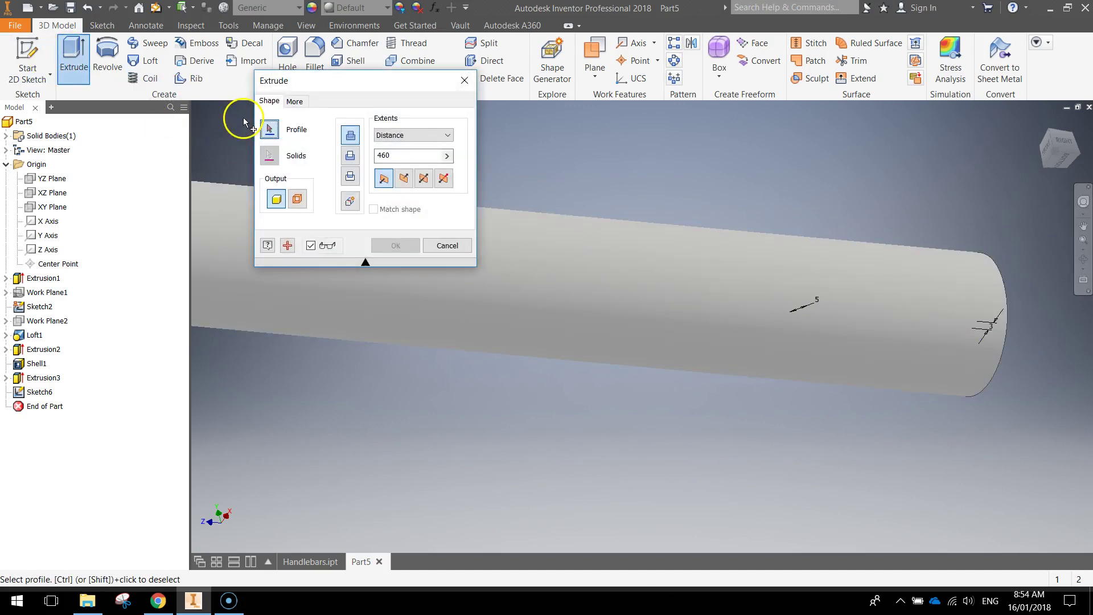
left_click(341, 154)
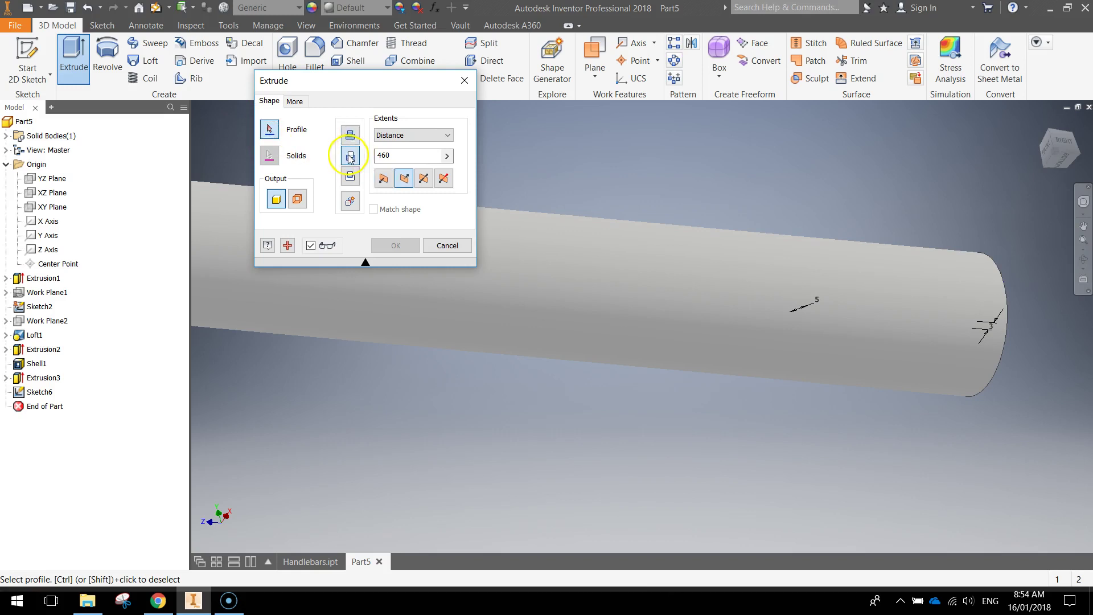
left_click(394, 137)
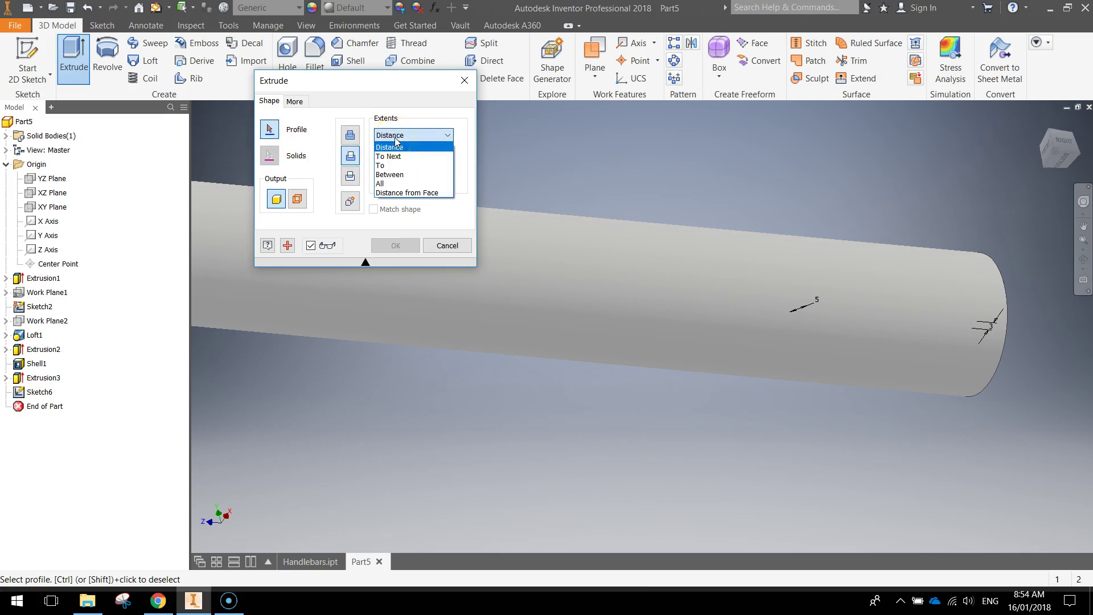
left_click(392, 183)
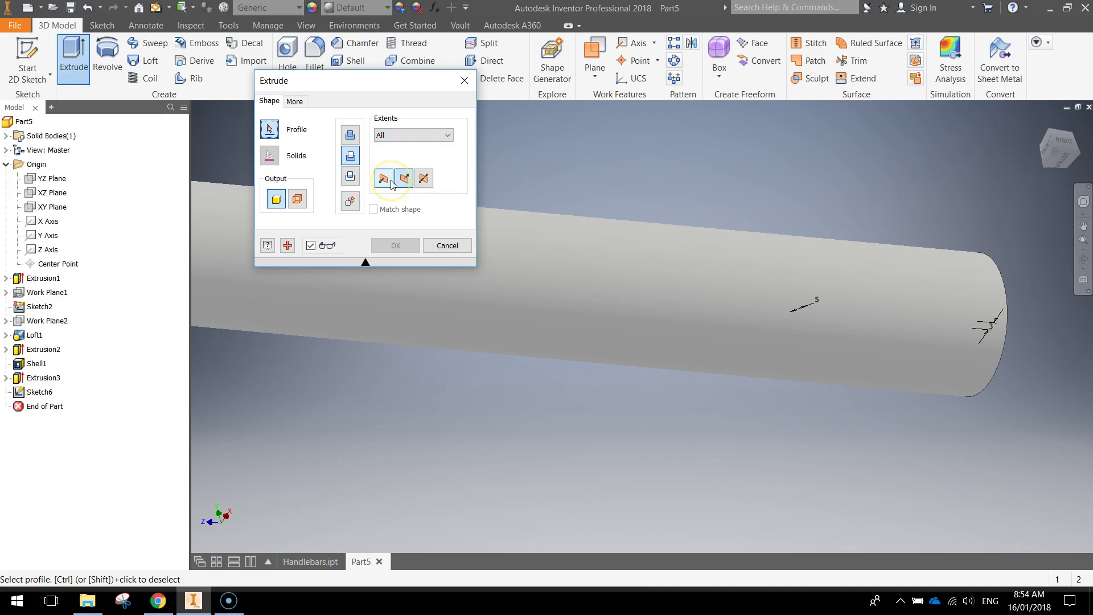
left_click(972, 322)
mouse_move(871, 325)
middle_mouse_down("shift")
mouse_move(859, 317)
mouse_move(867, 292)
mouse_move(851, 288)
mouse_move(864, 327)
middle_mouse_up("shift")
middle_click_drag(858, 386, 861, 300, "shift")
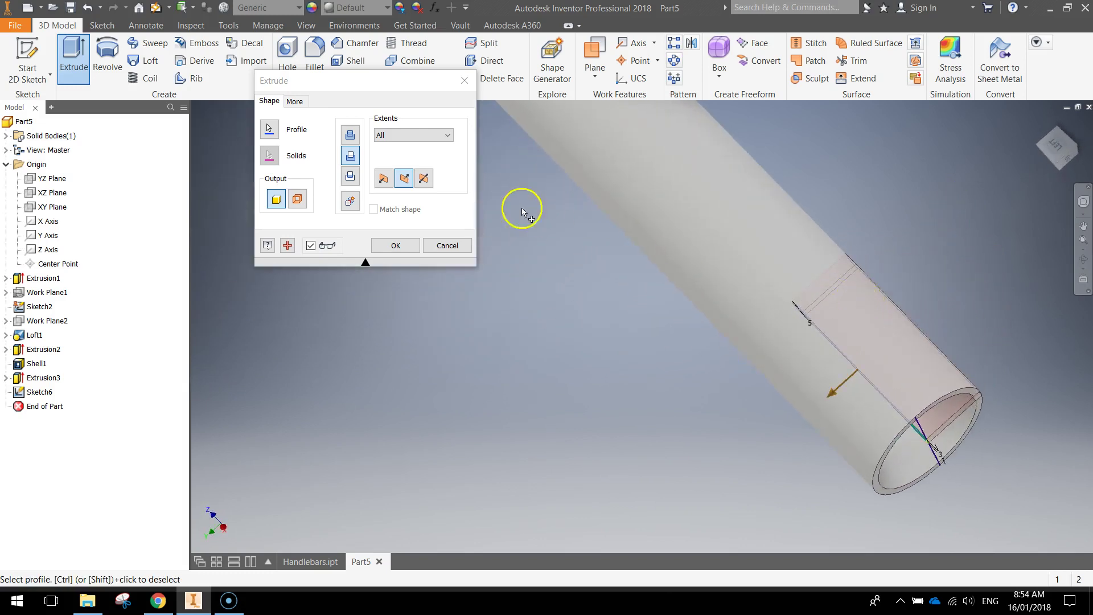
left_click(424, 178)
middle_click_drag(749, 329, 708, 397, "shift")
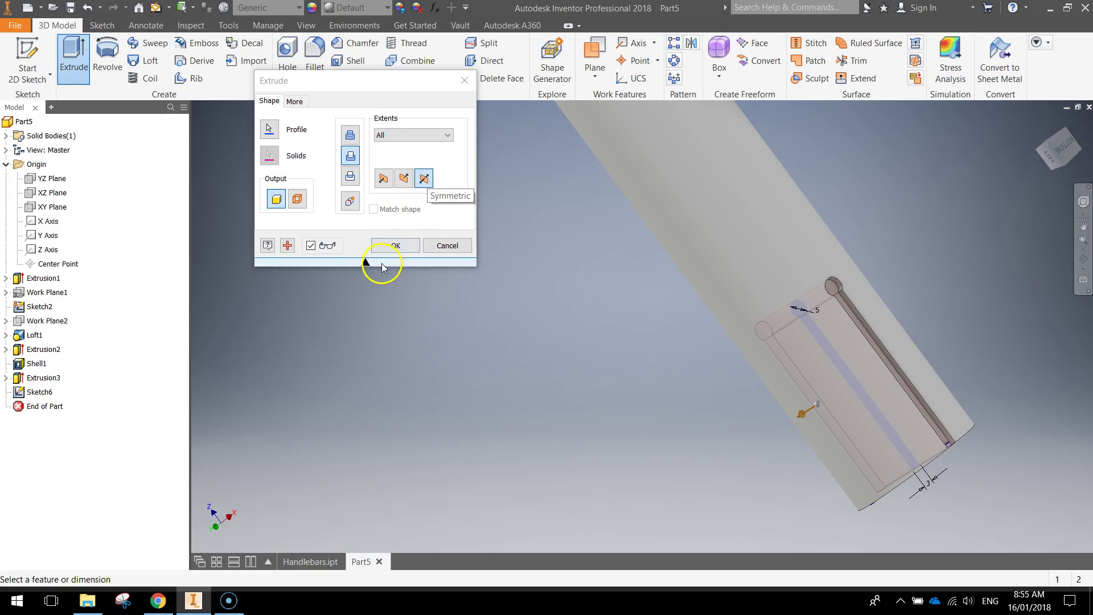
left_click(393, 245)
Step: Orbit around to inspect the cut slot, then return to the home view
middle_click_drag(609, 377, 562, 378, "shift")
scroll(732, 383, "down", 3)
middle_click_drag(732, 383, 1020, 122)
left_click(1041, 123)
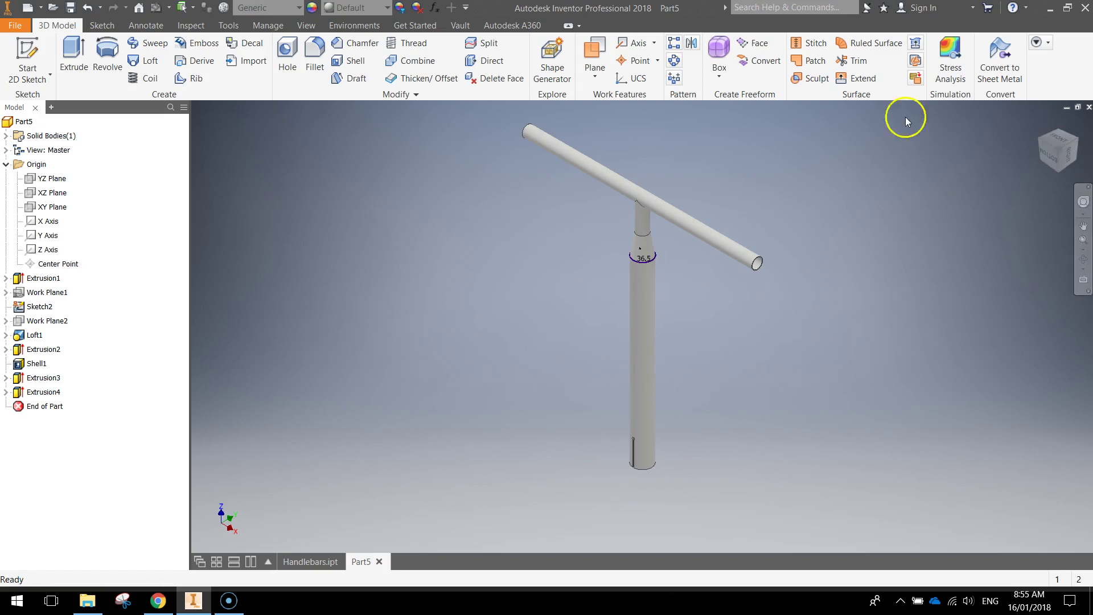
Step: Apply the Black Cast appearance to the whole handlebar model
middle_click_drag(529, 346, 746, 320)
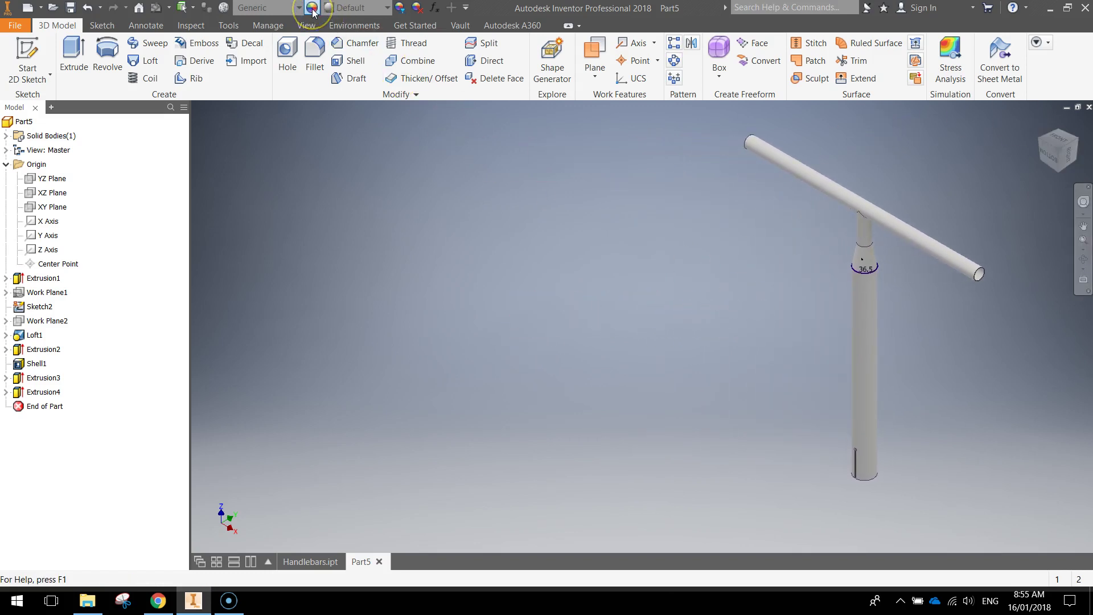
left_click(313, 9)
left_click(234, 64)
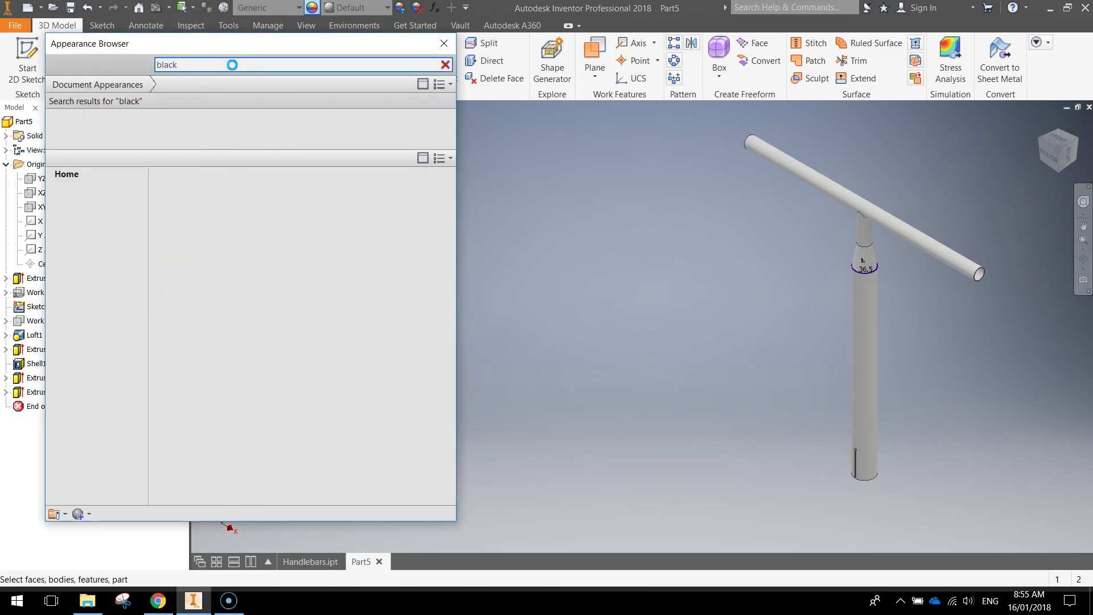
left_click_drag(705, 119, 1034, 523)
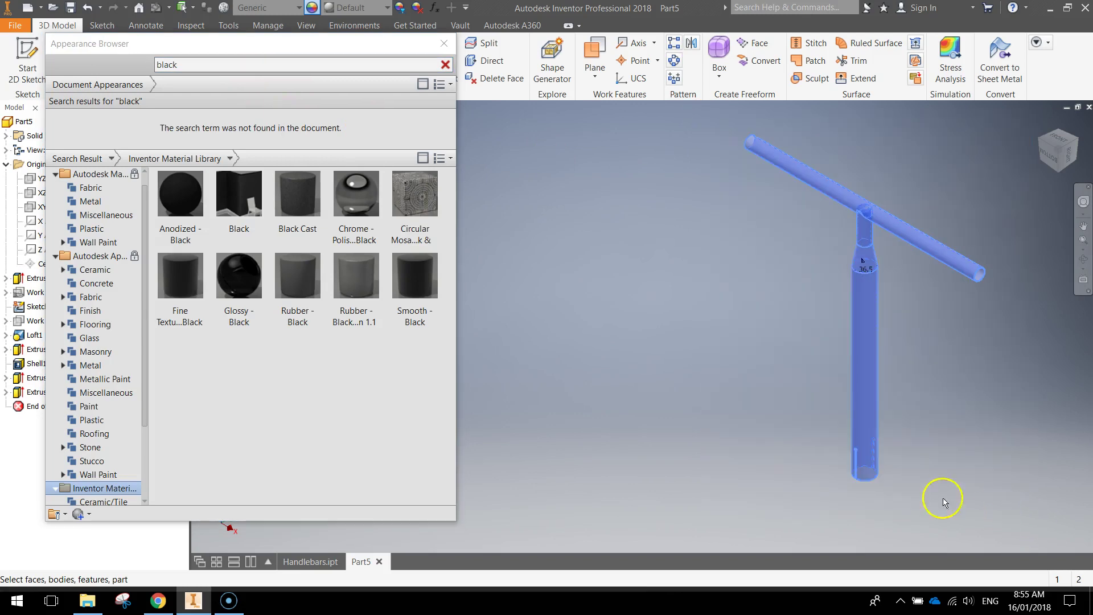
mouse_move(291, 197)
left_click(293, 235)
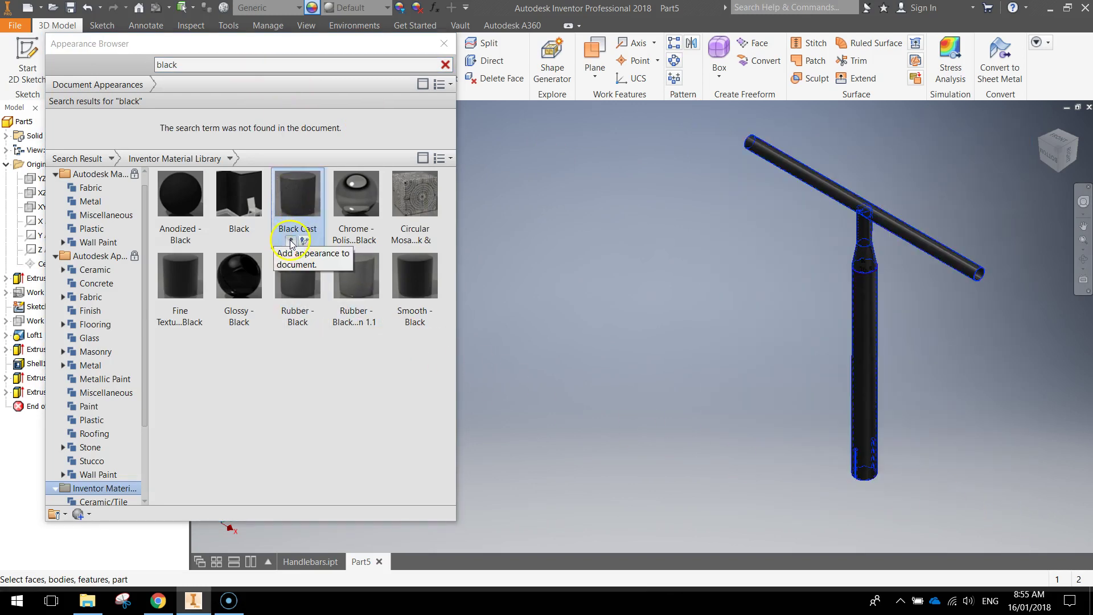
left_click(444, 44)
middle_click_drag(778, 301, 563, 291)
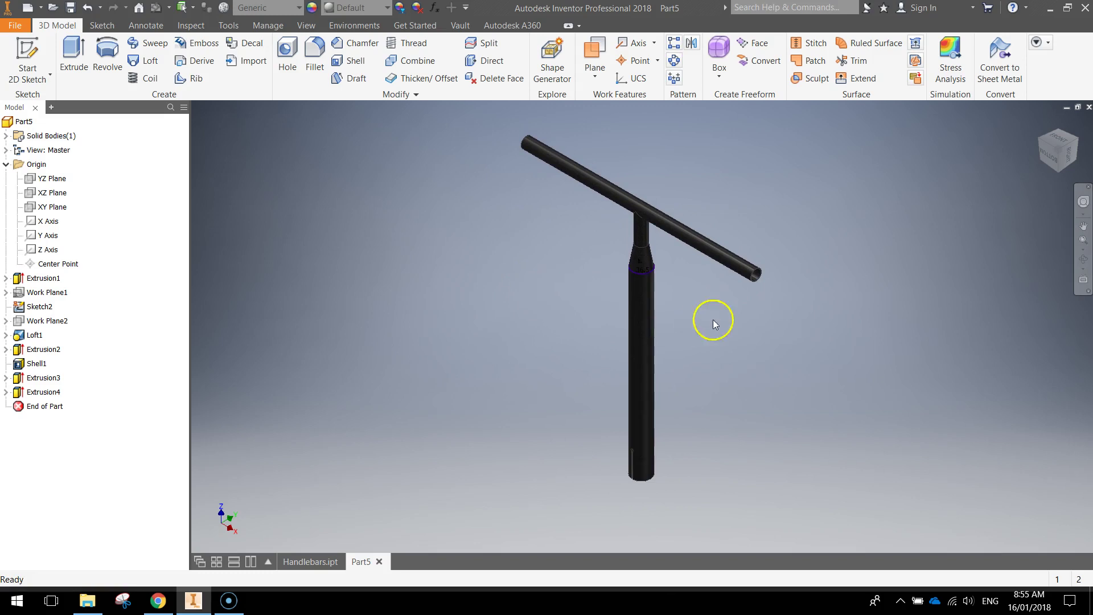